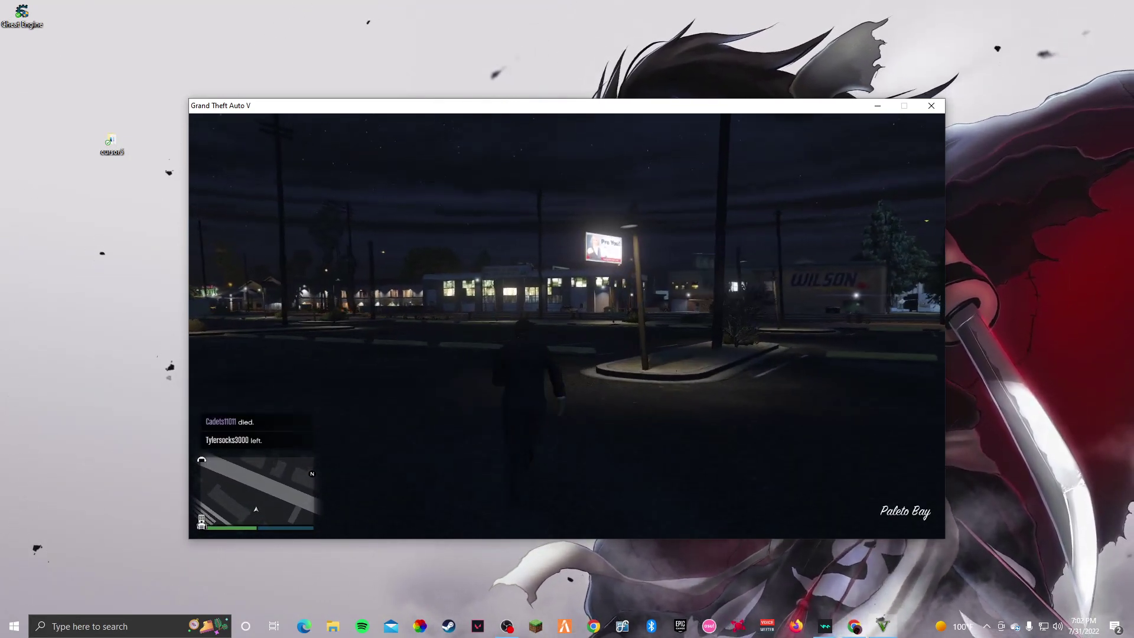
# Run through the dark Paleto Bay parking lot and out to the roadside beside the fence.
pyautogui.press('w')
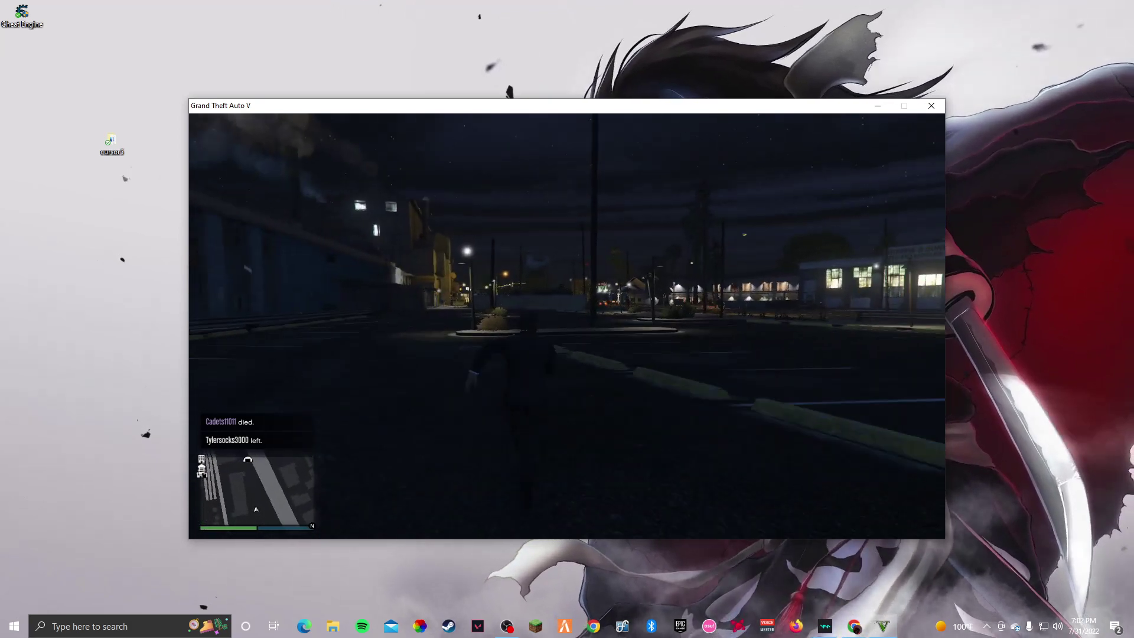
pyautogui.press('w')
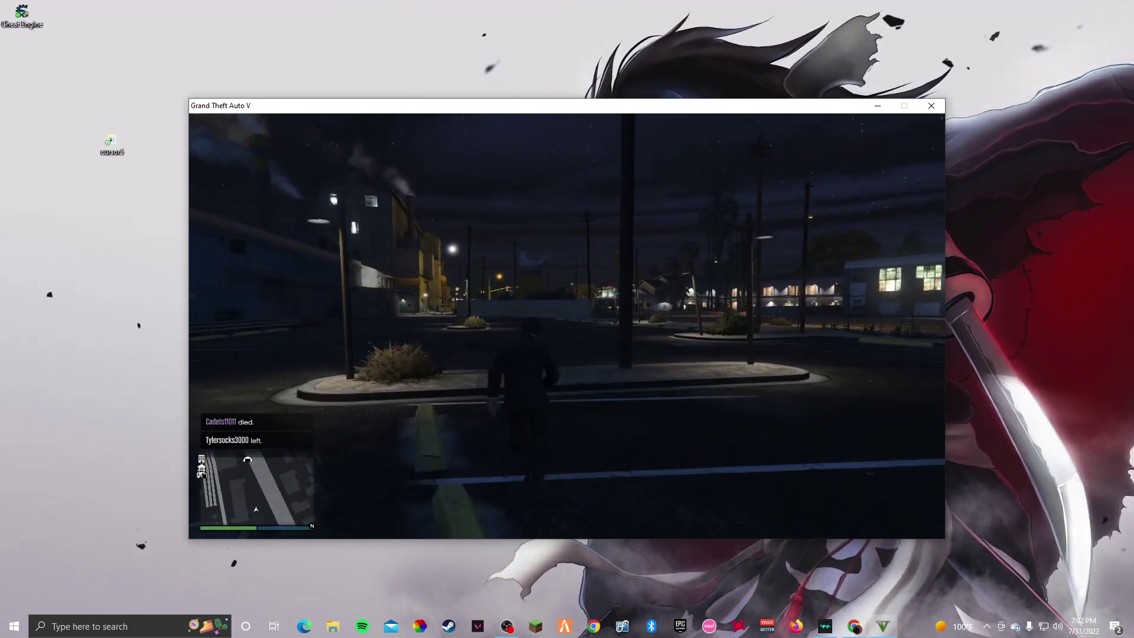
pyautogui.press('w')
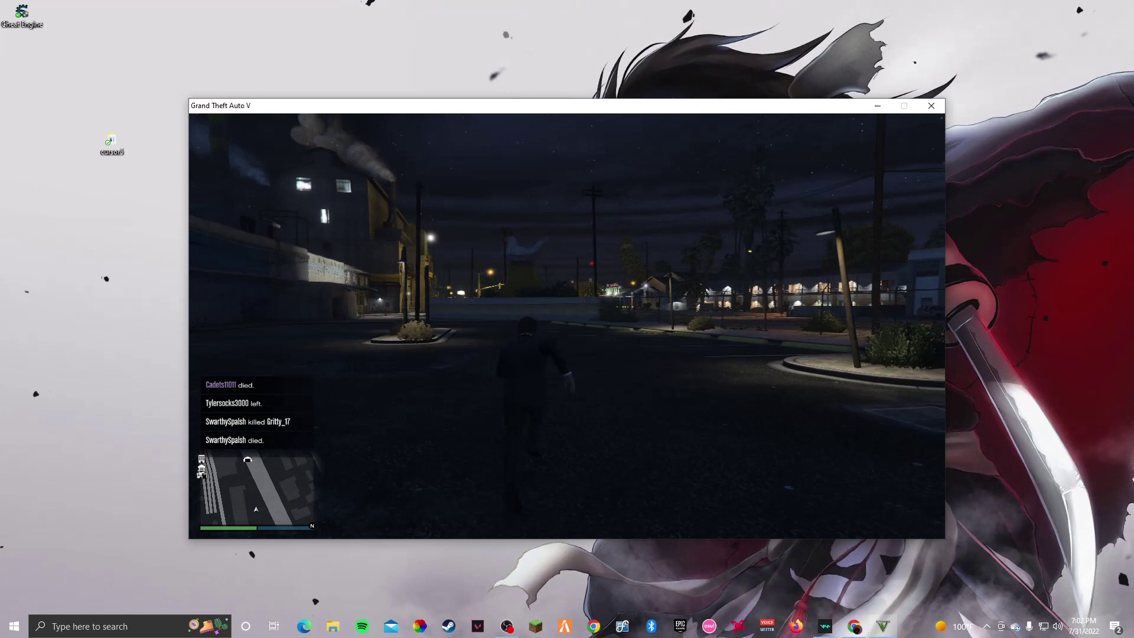
pyautogui.press('w')
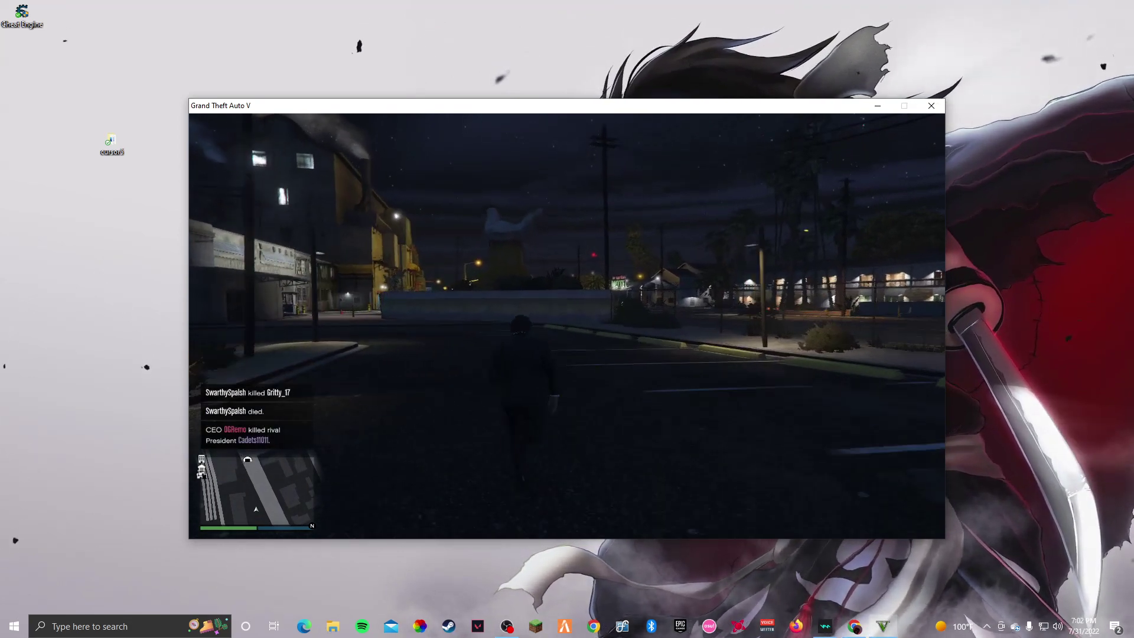
pyautogui.press('w')
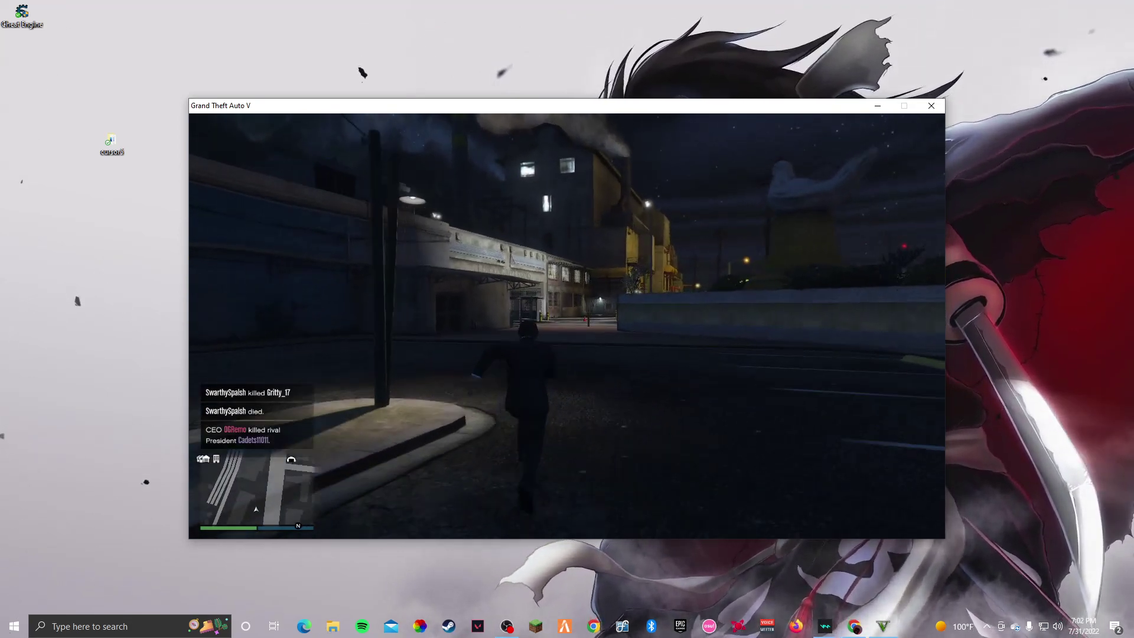
pyautogui.press('w')
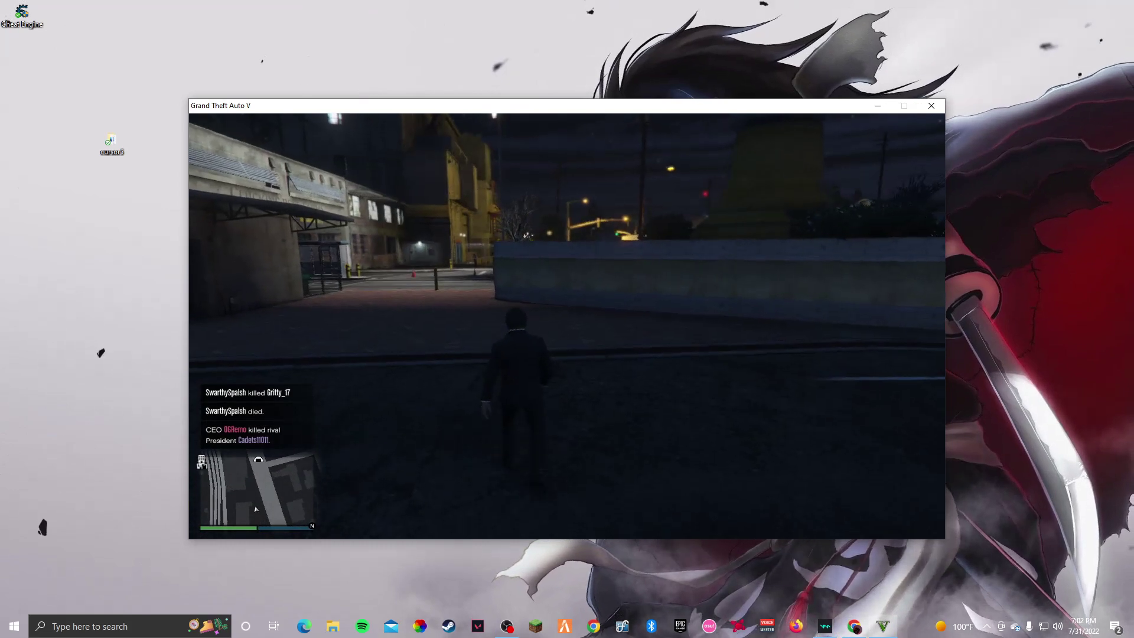
pyautogui.press('w')
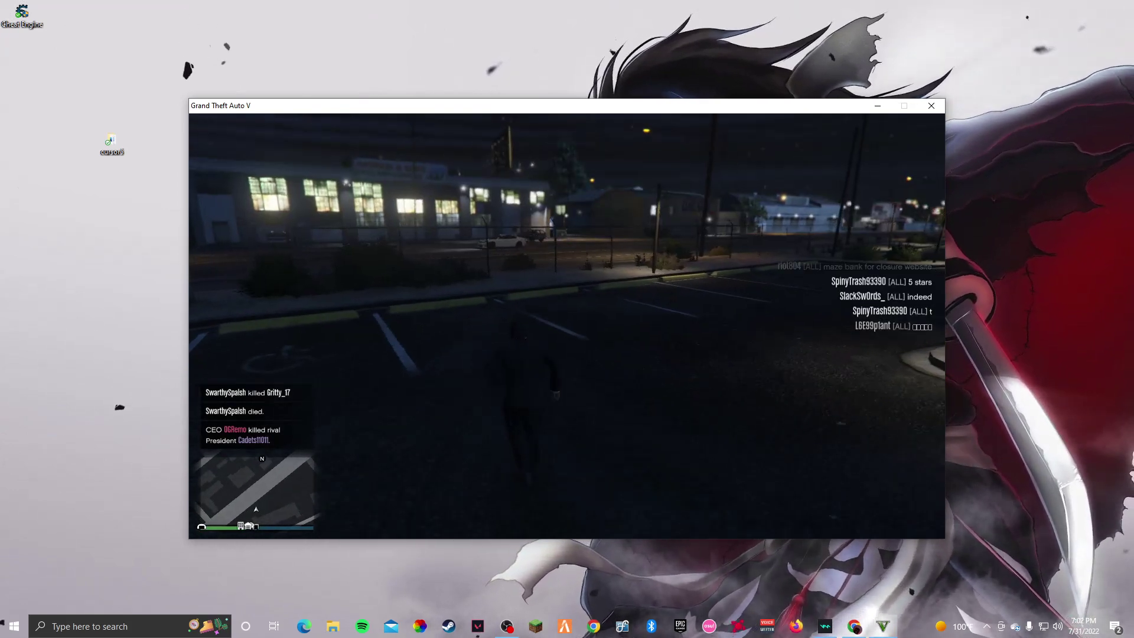
pyautogui.press('w')
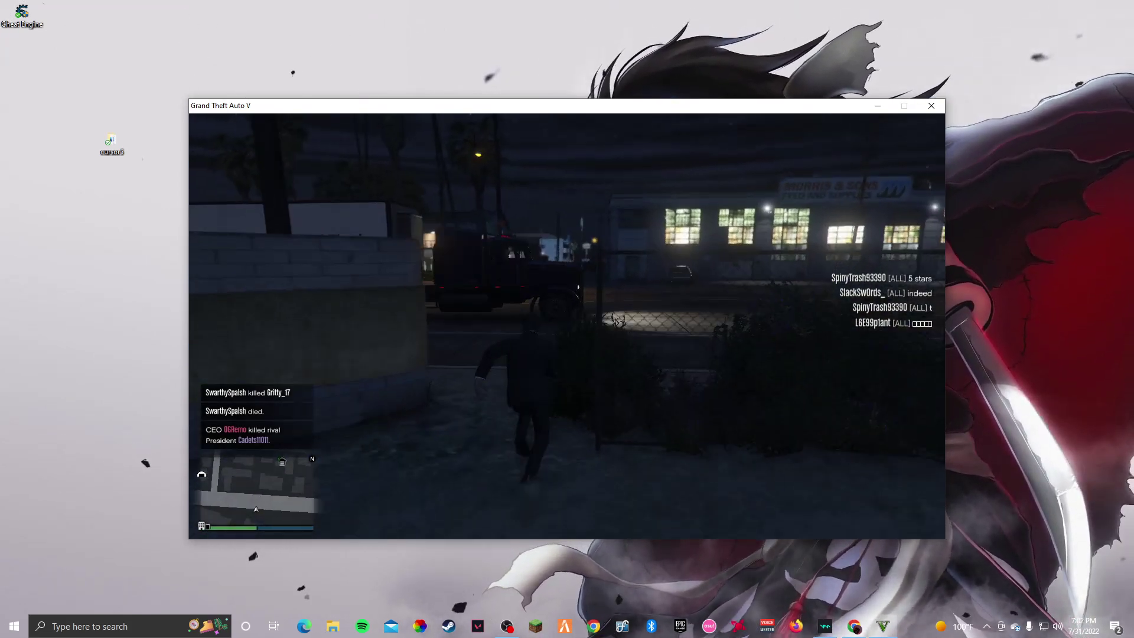
# Open the in-game phone's internet browser and bring up the Maze Bank website's main menu.
pyautogui.press('Up')
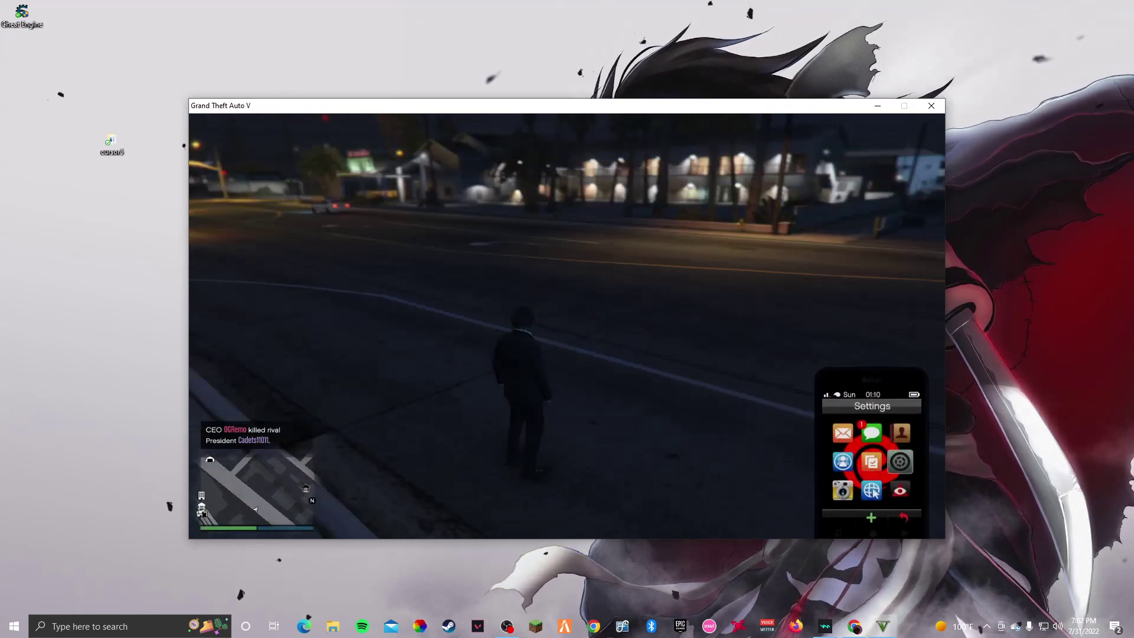
pyautogui.press('Return')
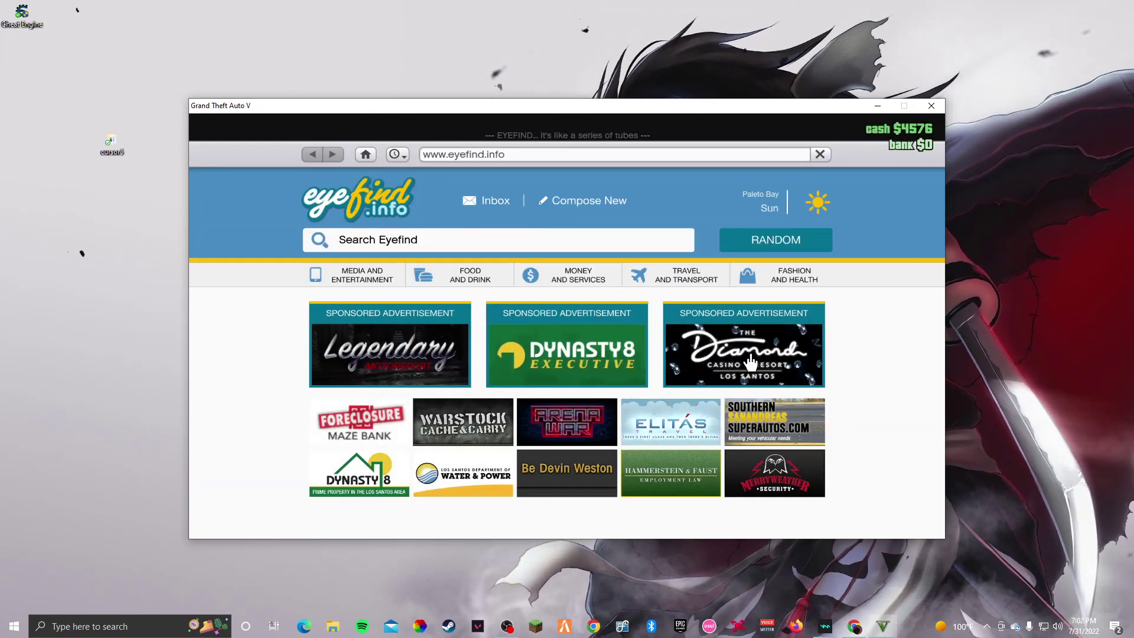
pyautogui.click(532, 275)
pyautogui.scroll(-3, 402, 389)
pyautogui.click(443, 466)
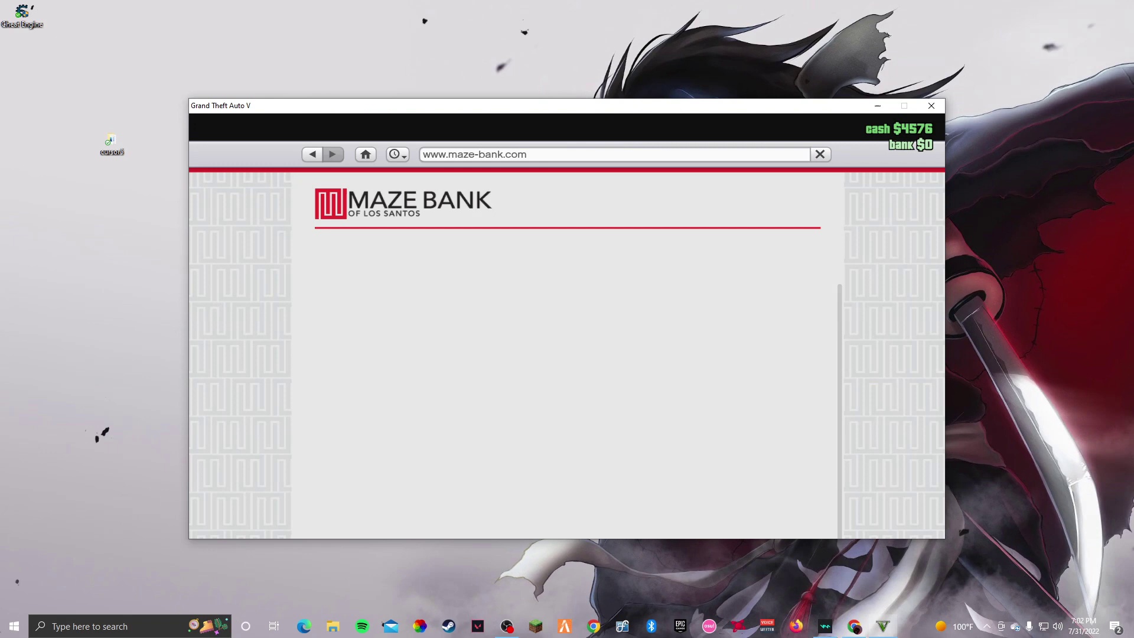
pyautogui.click(532, 412)
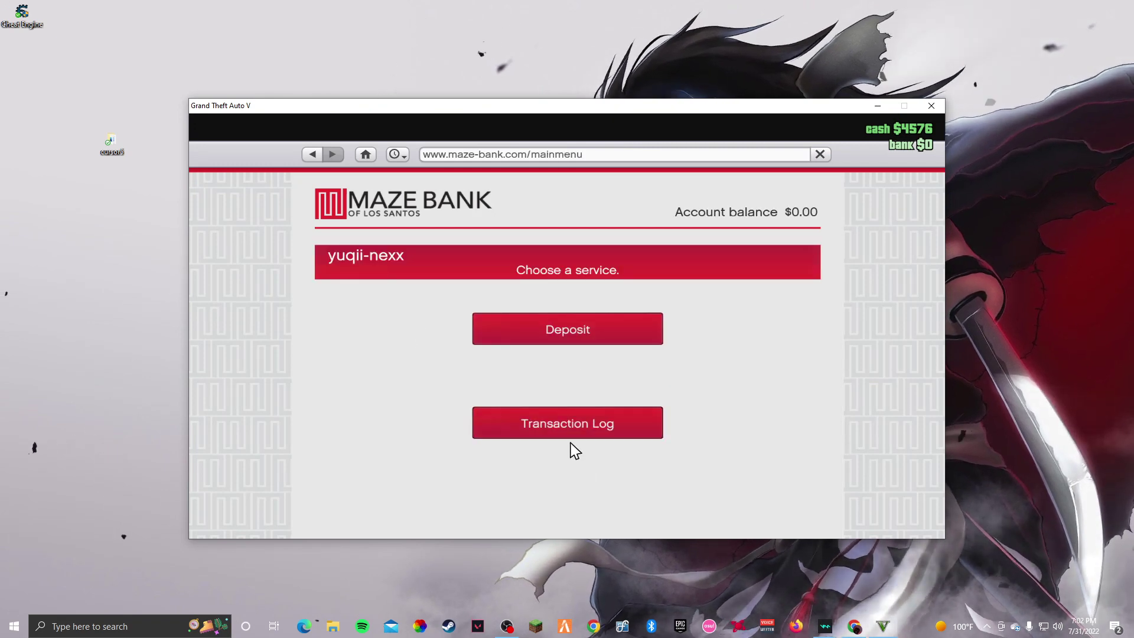
# View the Bravado Rat-Loader page among Southern San Andreas Super Autos' 2 Door vehicles, then close the browser.
pyautogui.click(366, 154)
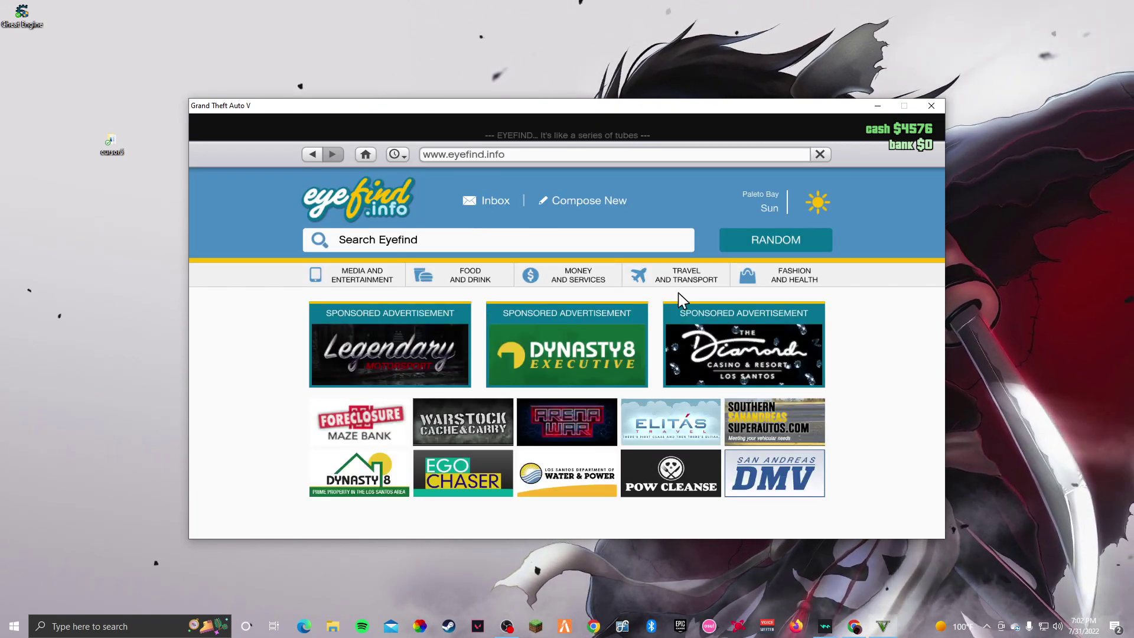
pyautogui.click(734, 438)
pyautogui.scroll(-3, 496, 397)
pyautogui.scroll(1, 430, 251)
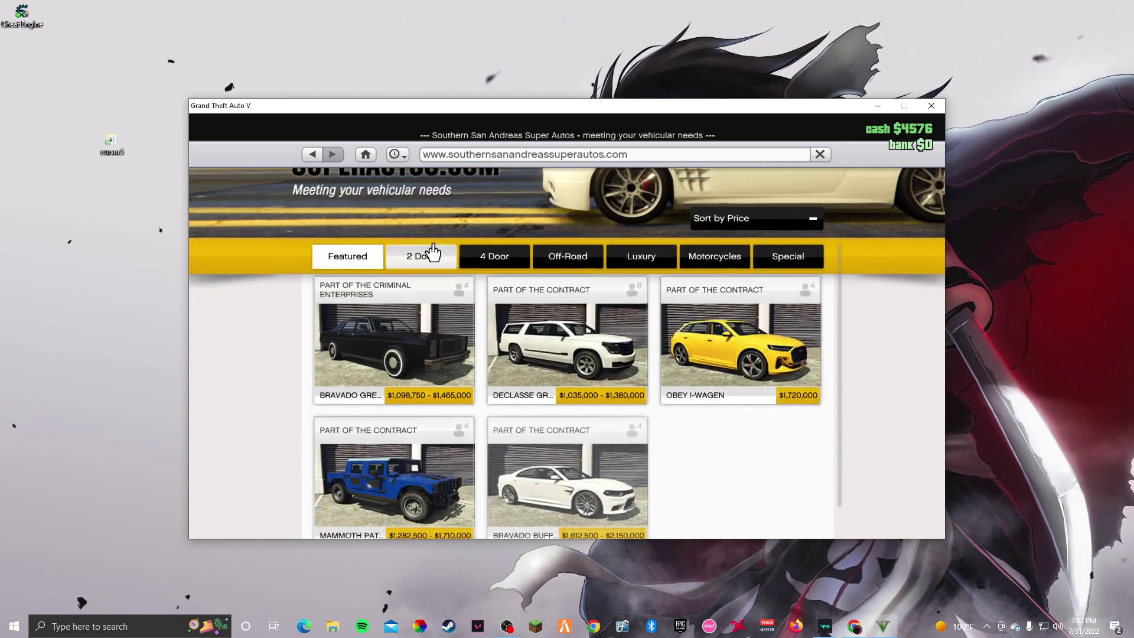
pyautogui.click(430, 253)
pyautogui.scroll(-6, 504, 459)
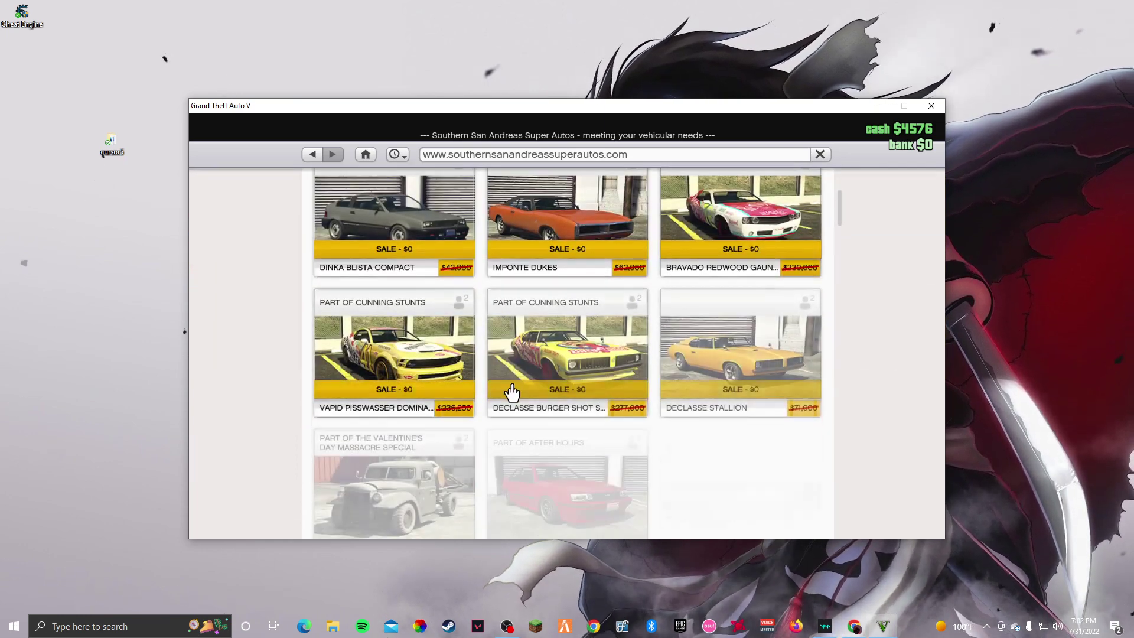
pyautogui.click(397, 282)
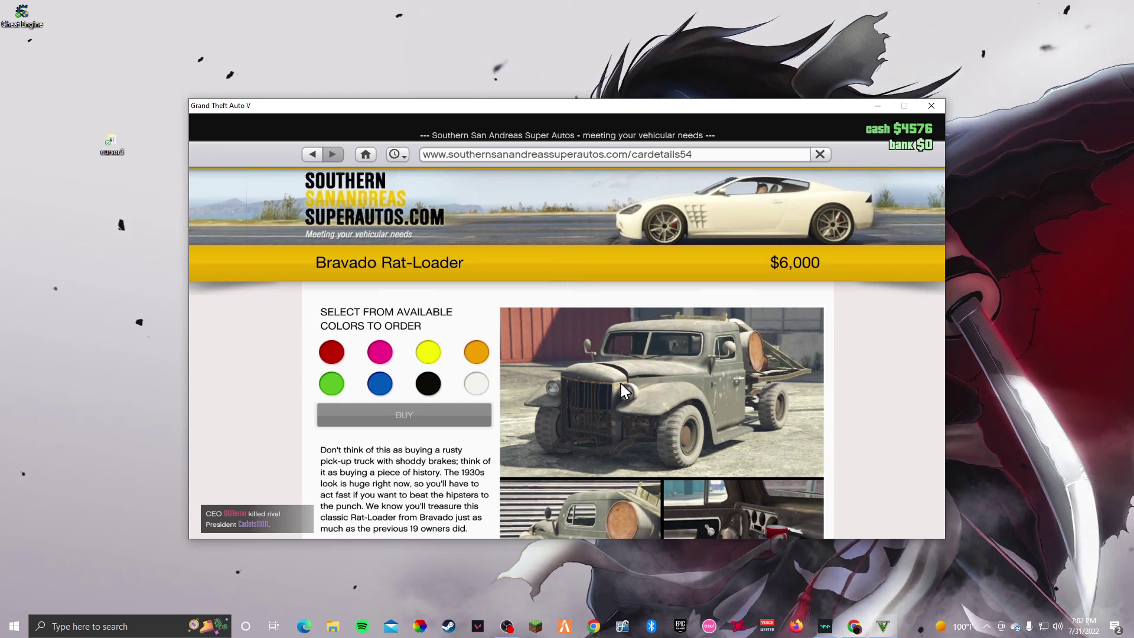
pyautogui.click(820, 154)
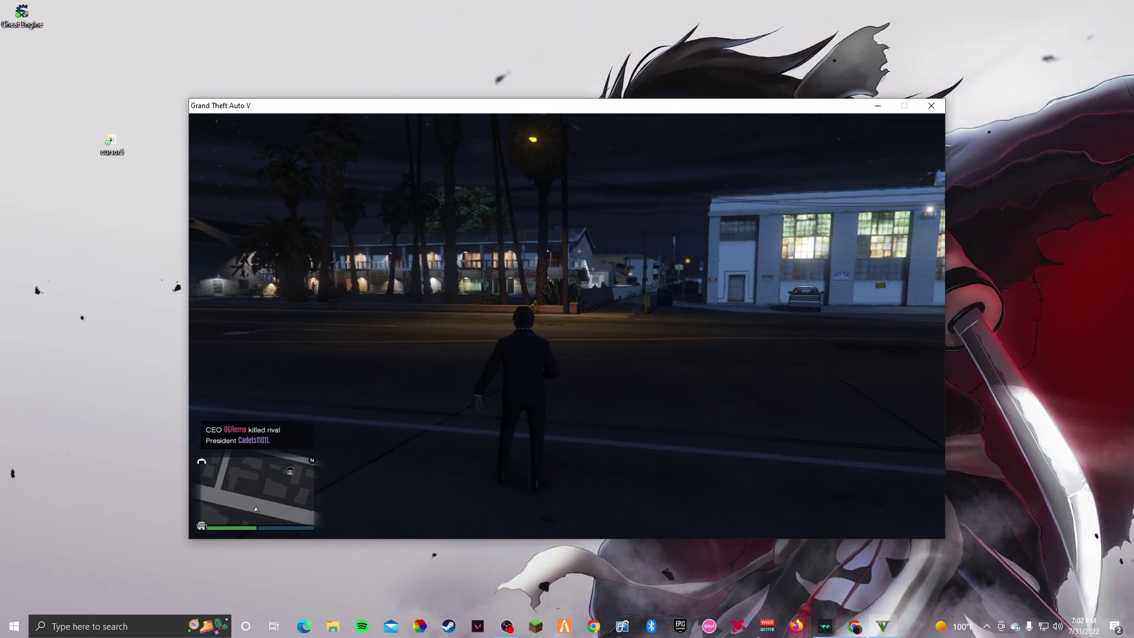
# Call the Mechanic from the in-game phone's contact list.
pyautogui.press('Up')
pyautogui.press('Return')
pyautogui.press('Down')
pyautogui.press('Down')
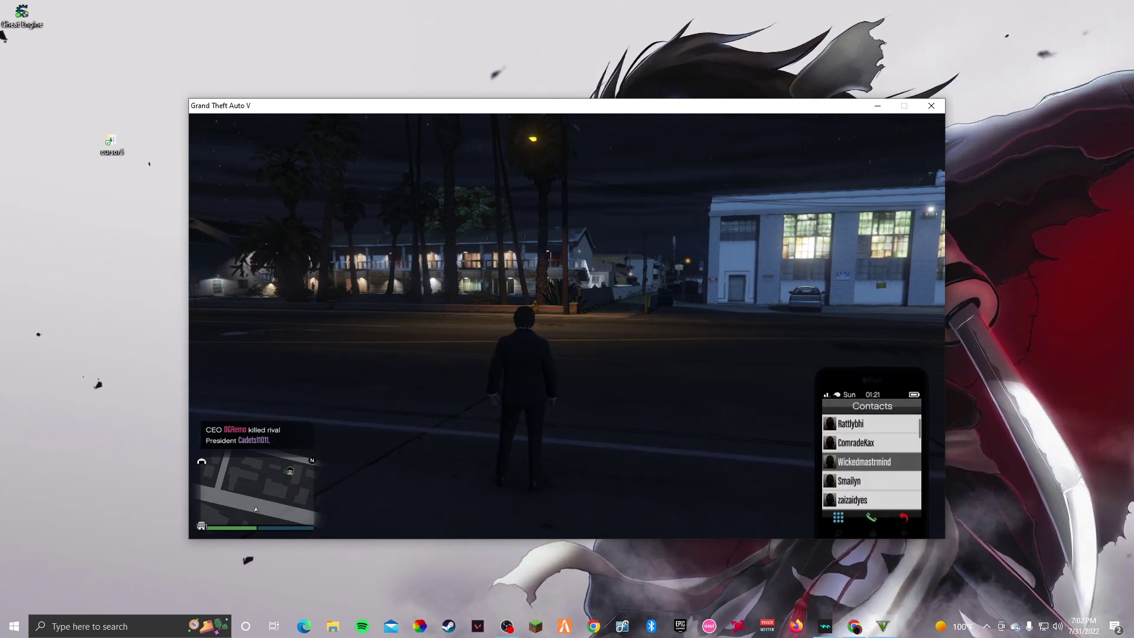
pyautogui.press('Down')
pyautogui.press('Down')
pyautogui.press('Down')
pyautogui.press('Down')
pyautogui.press('Down')
pyautogui.press('Down')
pyautogui.press('Down')
pyautogui.press('Down')
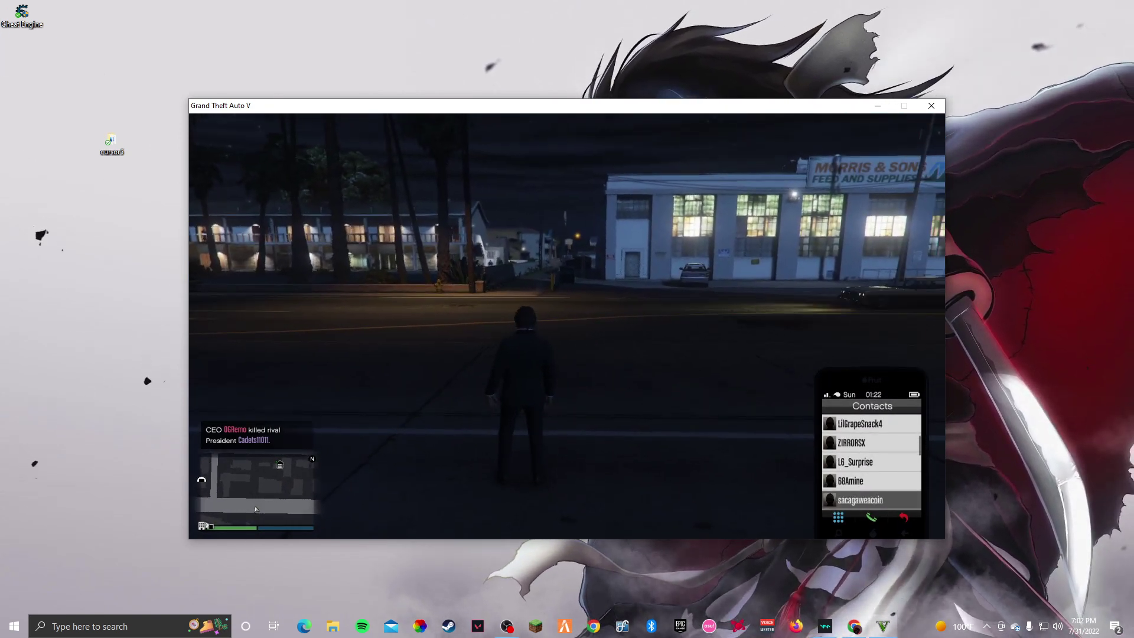
pyautogui.press('Down')
pyautogui.press('Down')
pyautogui.press('Down')
pyautogui.press('Down')
pyautogui.press('Down')
pyautogui.press('Down')
pyautogui.press('Down')
pyautogui.press('Down')
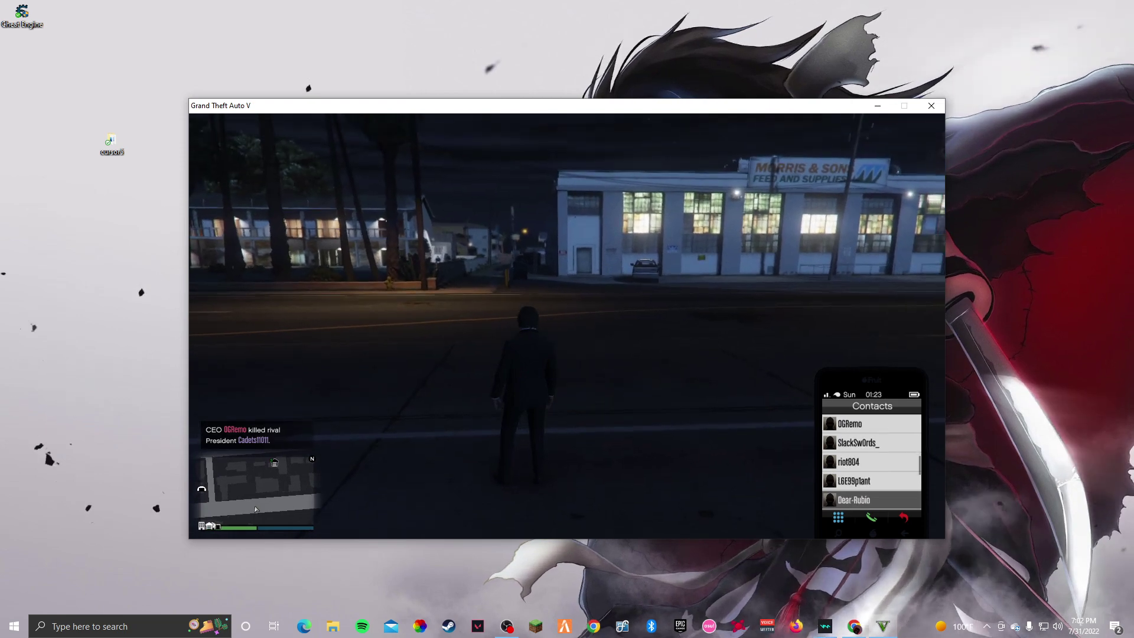
pyautogui.press('Down')
pyautogui.press('Down')
pyautogui.press('Down')
pyautogui.press('Down')
pyautogui.press('Down')
pyautogui.press('Down')
pyautogui.press('Down')
pyautogui.press('Down')
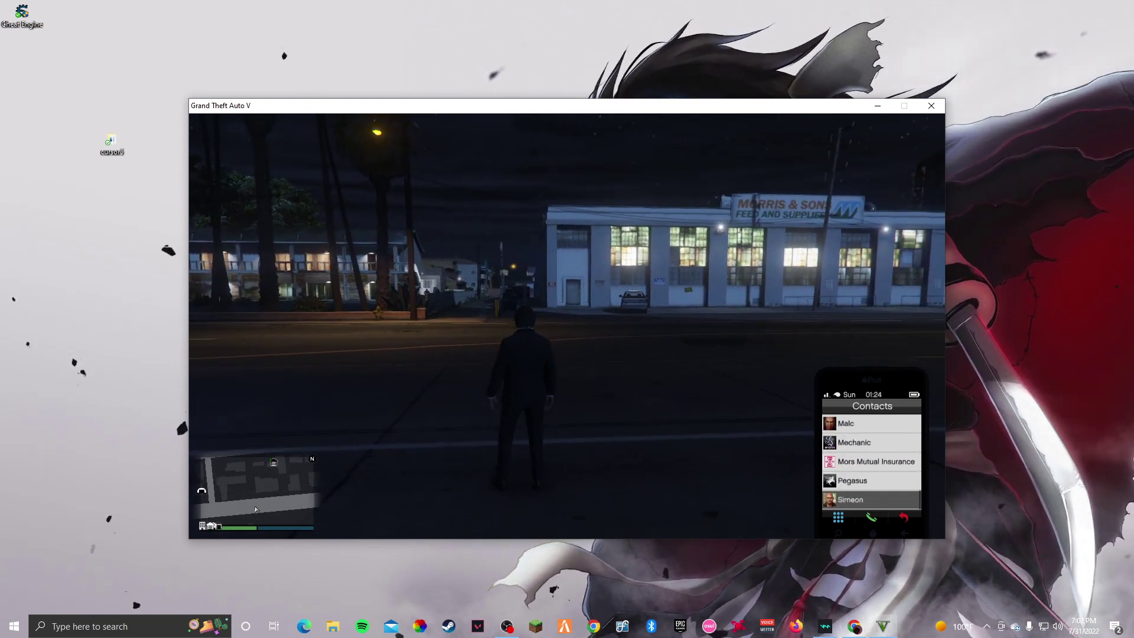
pyautogui.press('Up')
pyautogui.press('Return')
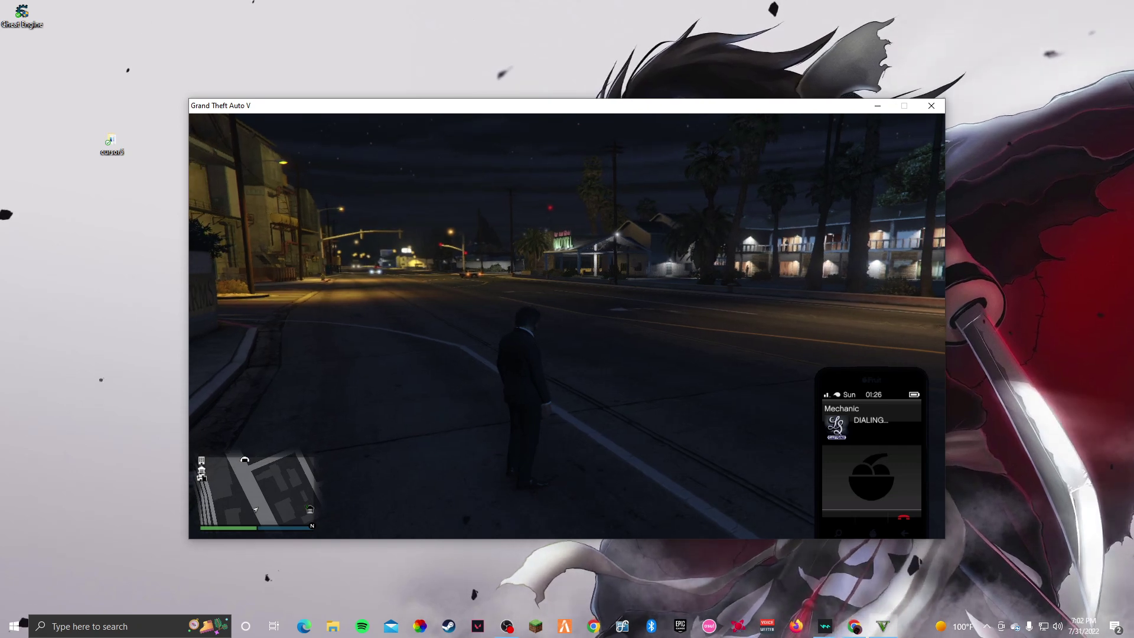
# Request delivery of the Rat-Loader from the Exceptionalists Way garage through the Mechanic.
pyautogui.press('w')
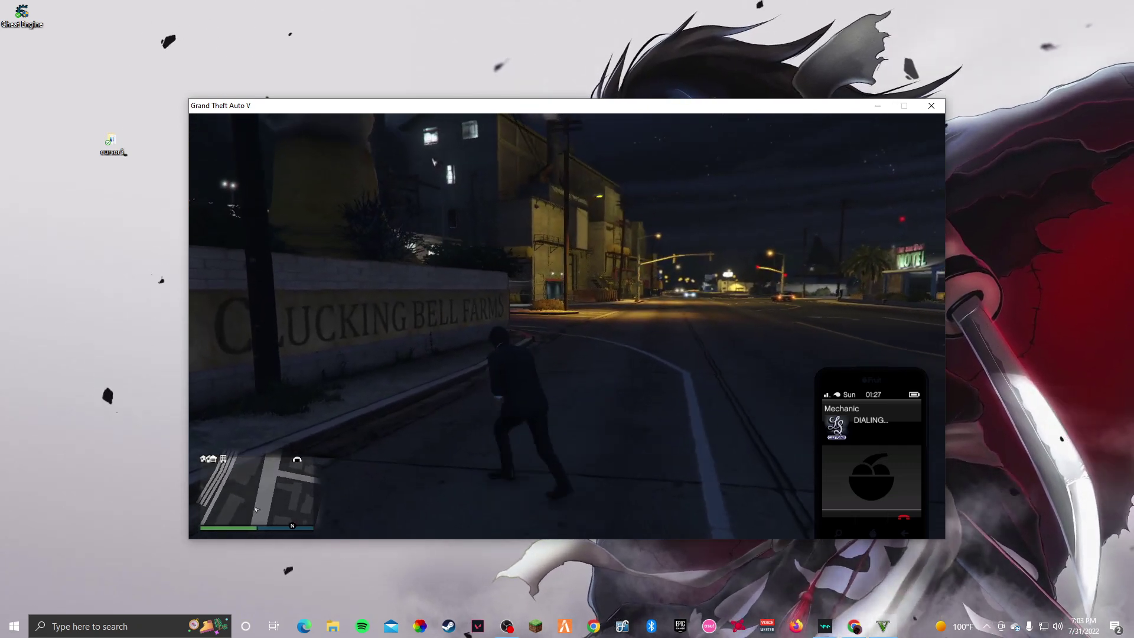
pyautogui.press('Down')
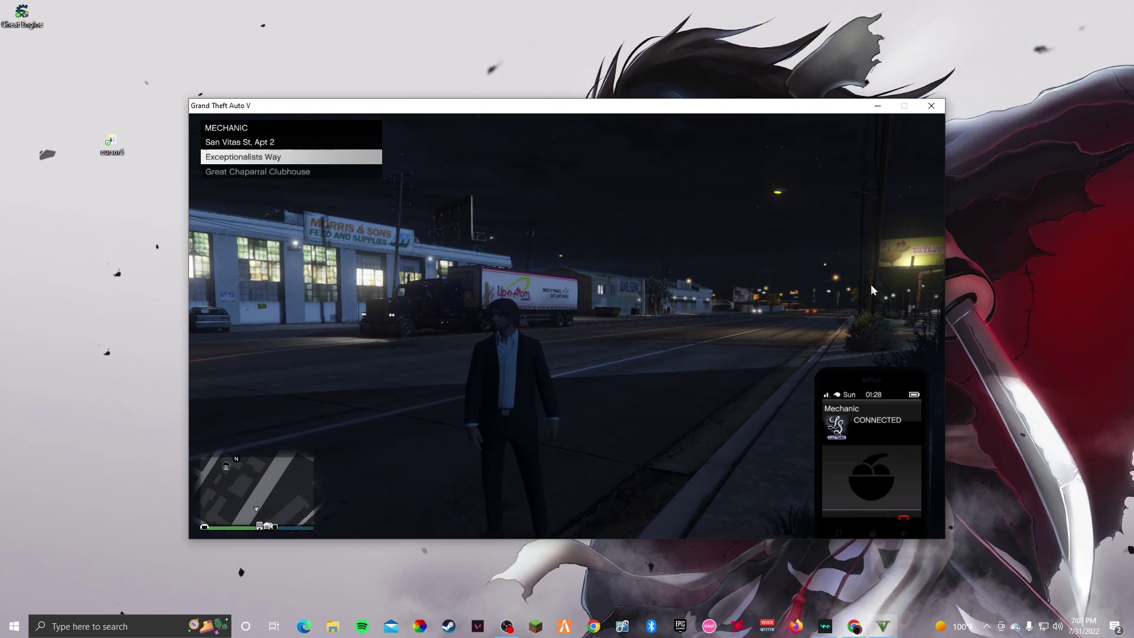
pyautogui.press('Return')
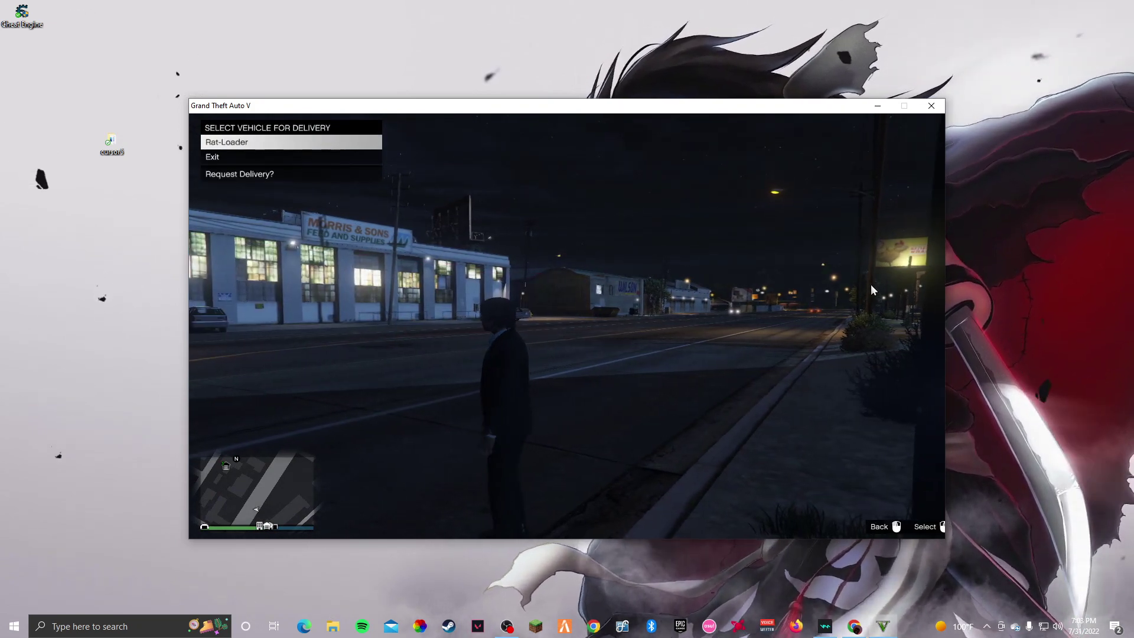
pyautogui.press('Return')
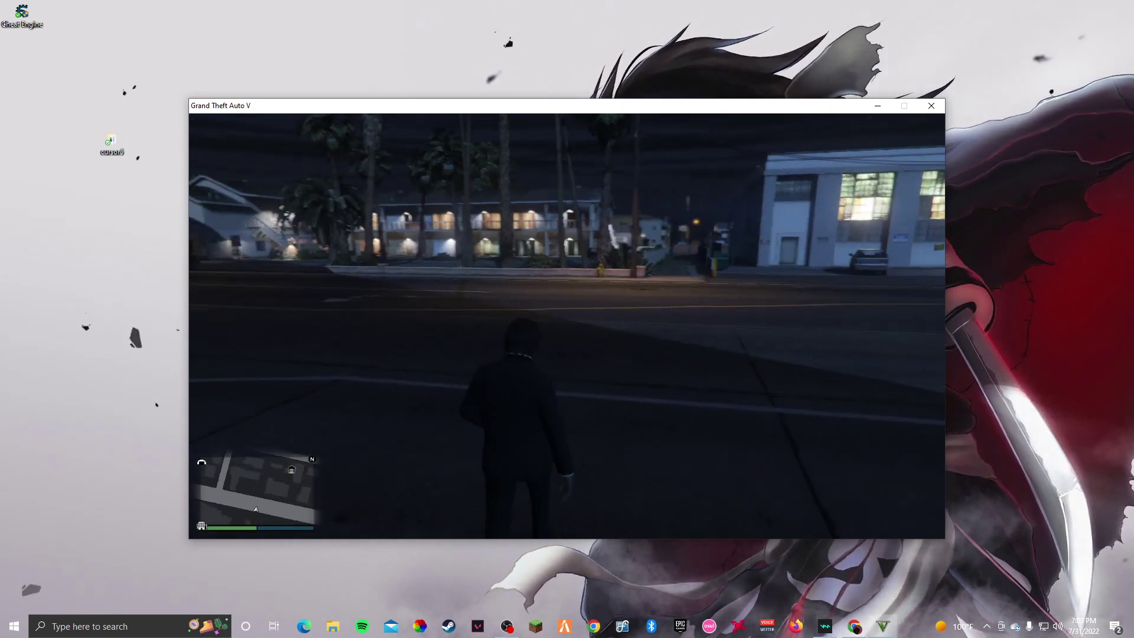
# Check the Paleto Bay area on the full map for the vehicle's location and return to the game.
pyautogui.press('Escape')
pyautogui.click(508, 339)
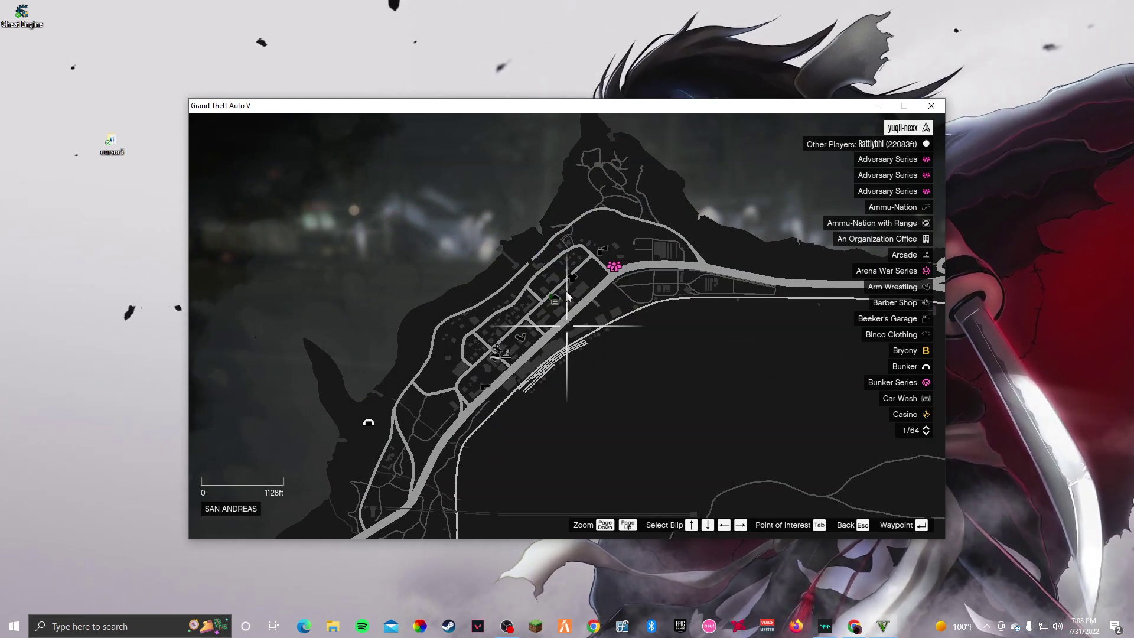
pyautogui.press('Escape')
pyautogui.press('Escape')
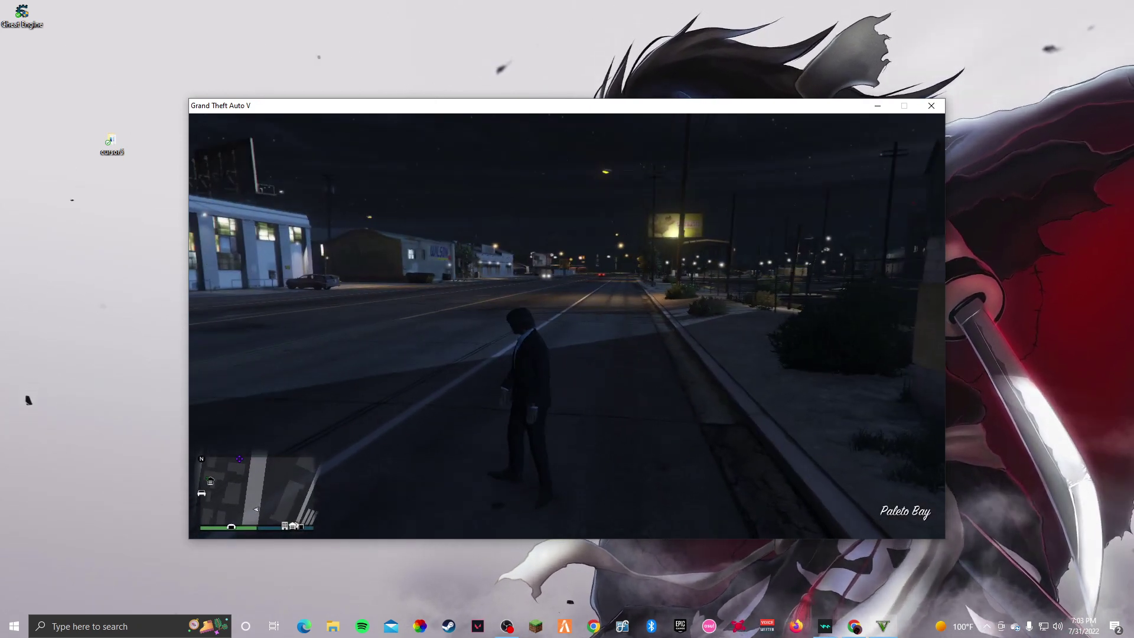
# Run across Great Ocean Hwy in Paleto Bay and along the alley beside the motel toward the delivered vehicle.
pyautogui.hotkey('shift', 'w')
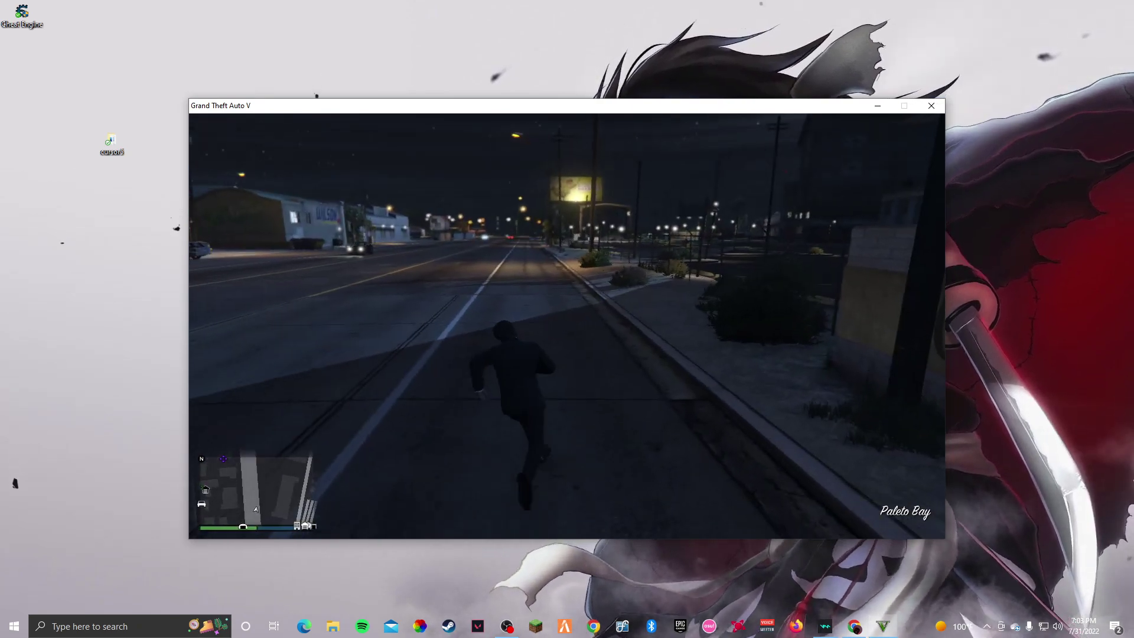
pyautogui.press('z')
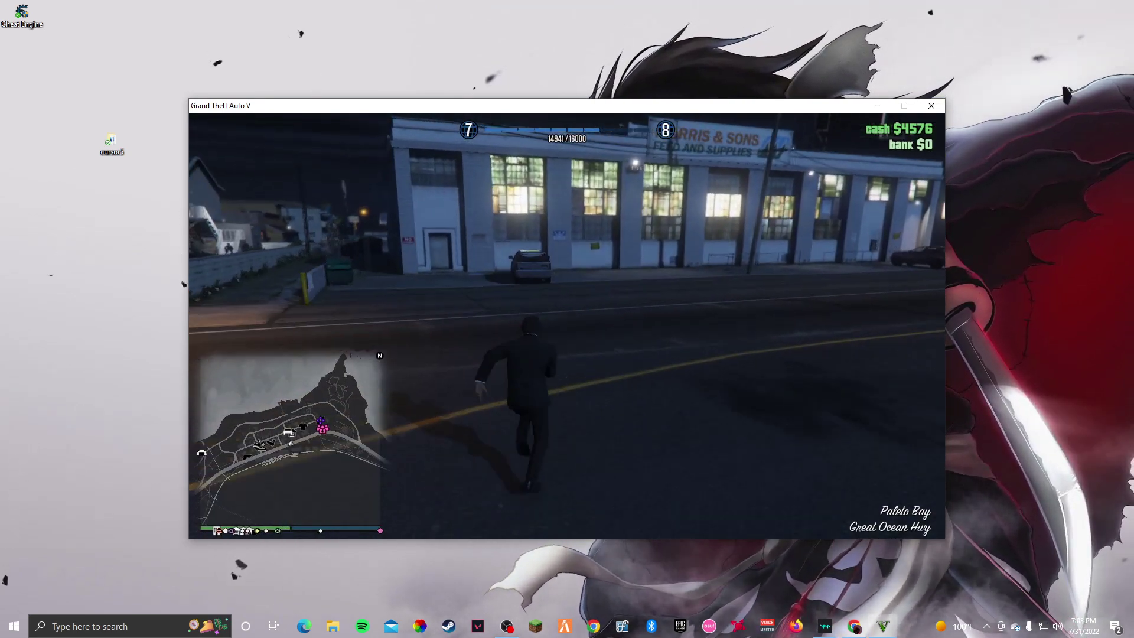
pyautogui.press('a')
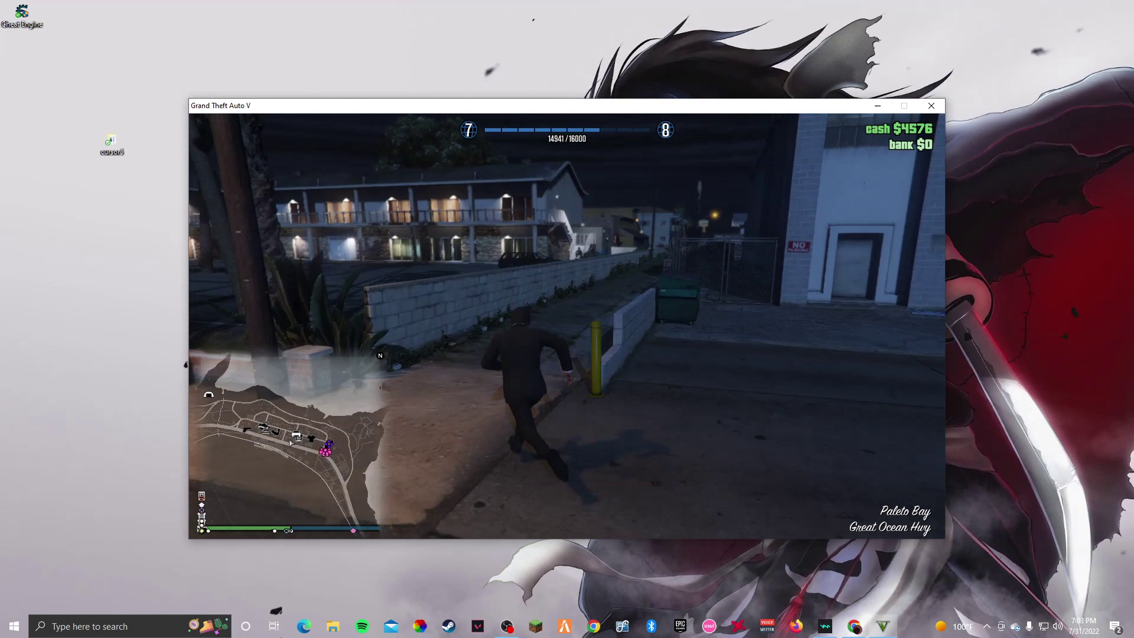
pyautogui.press('z')
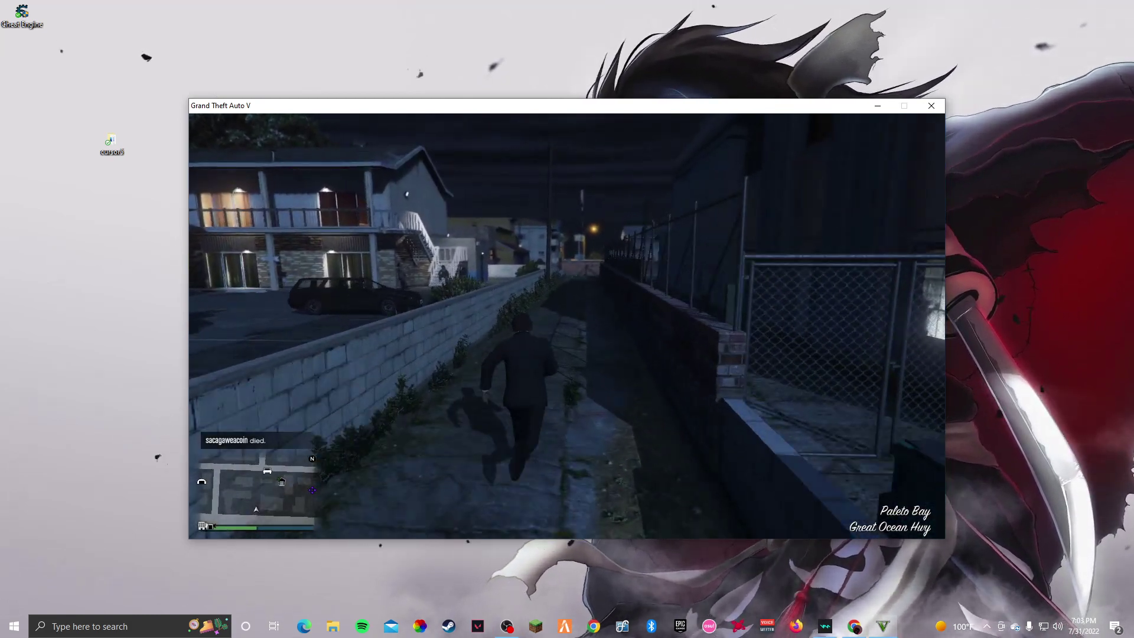
pyautogui.press('w')
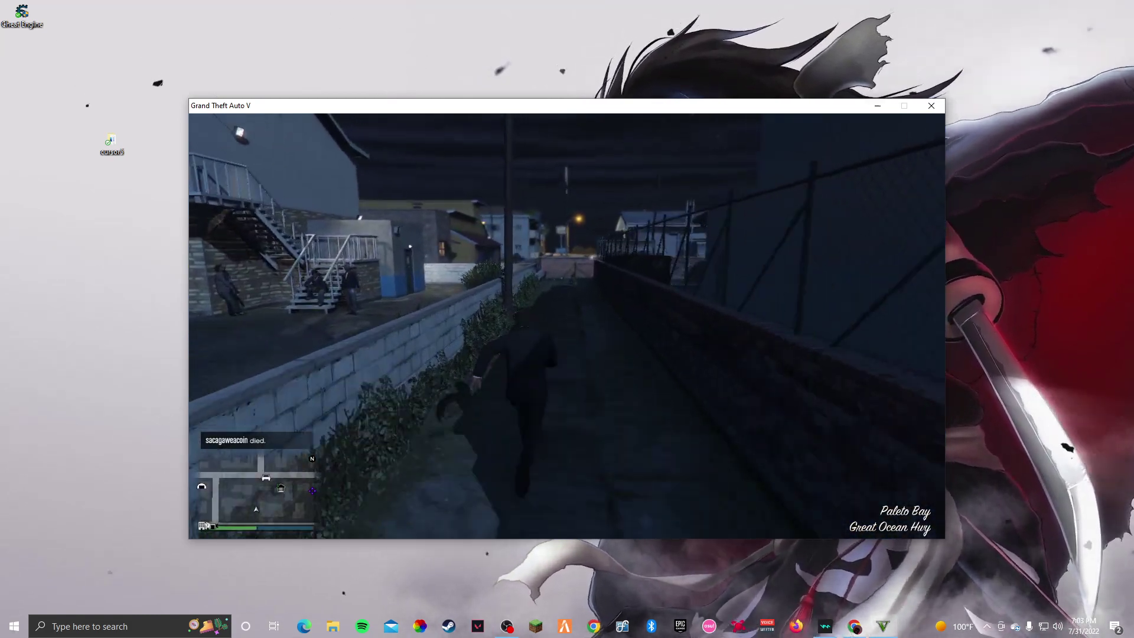
pyautogui.press('w')
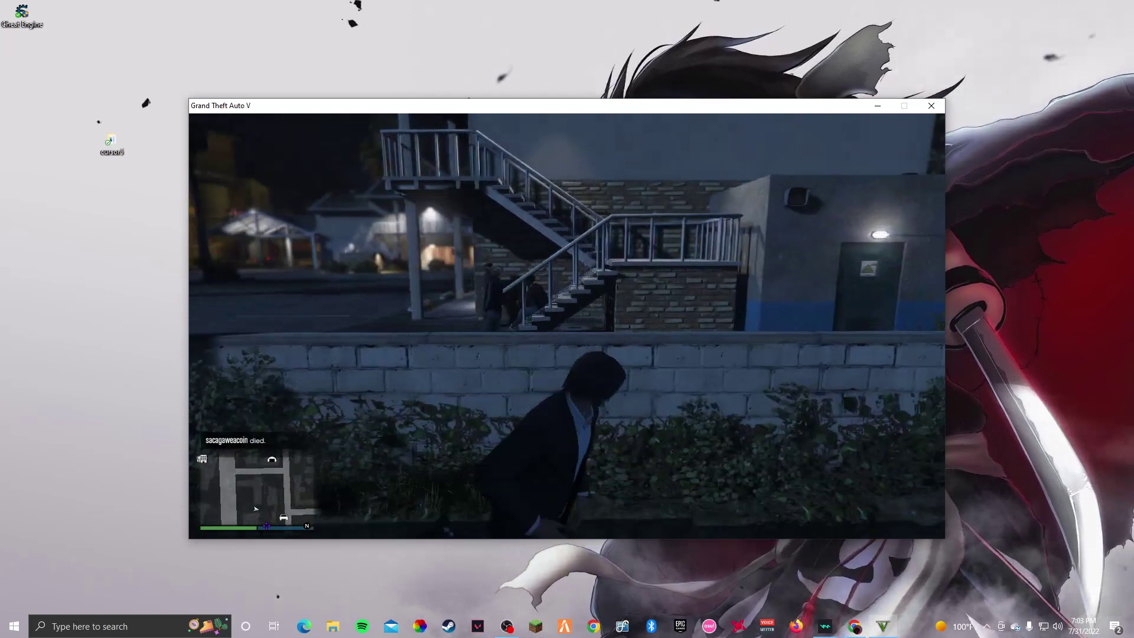
pyautogui.press('w')
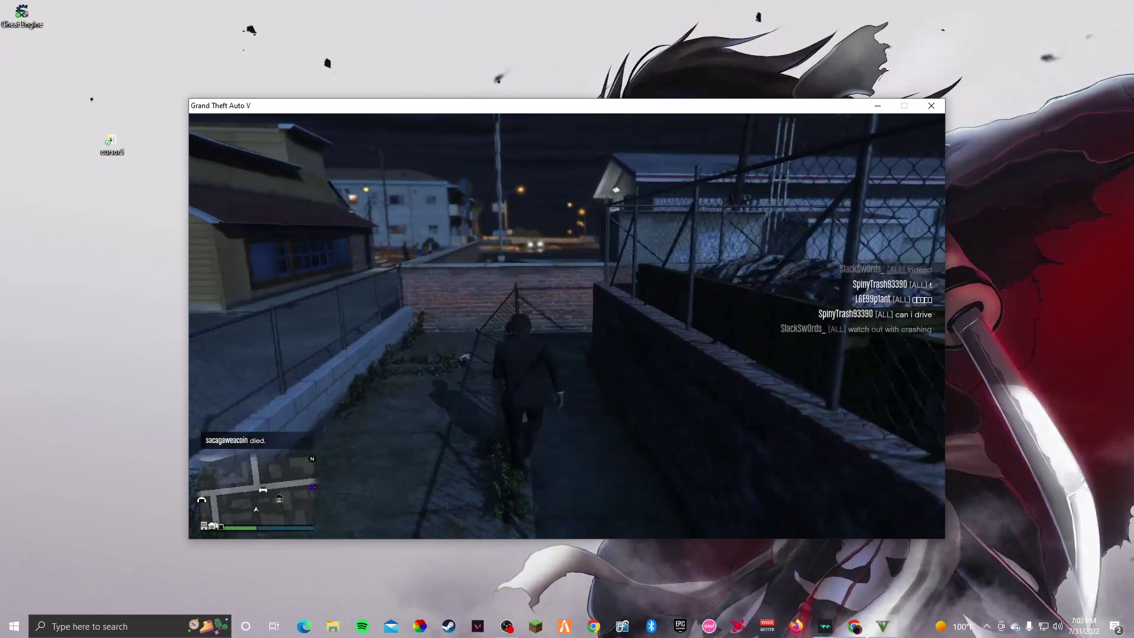
# Climb over the brick wall at the alley's end and get into the Rat-Loader on Paleto Blvd.
pyautogui.press('w')
pyautogui.press('space')
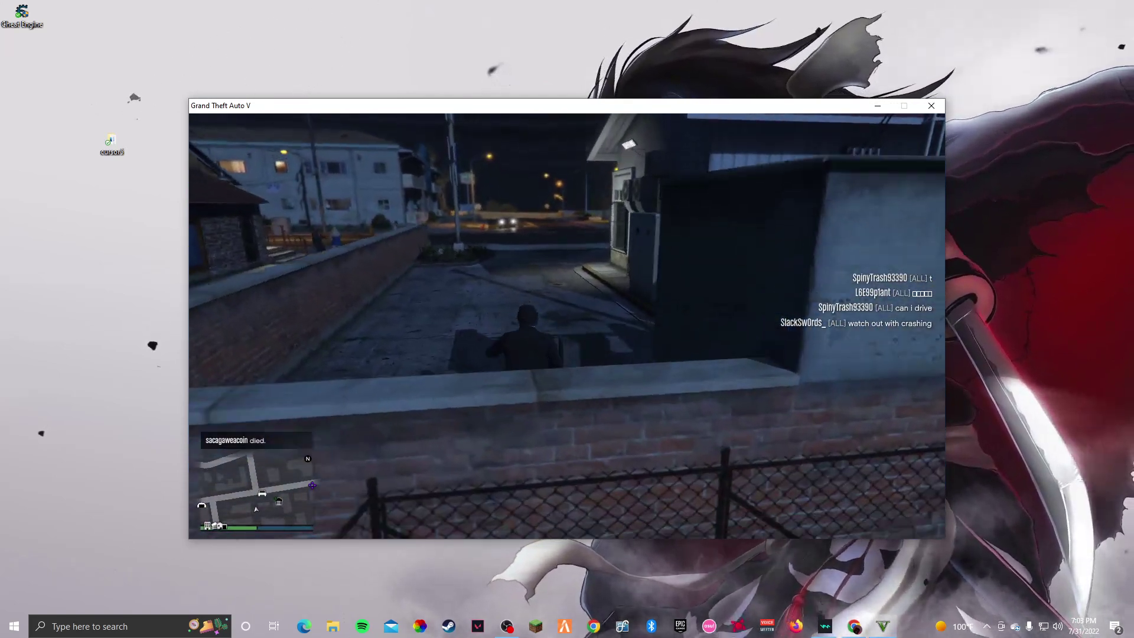
pyautogui.press('w')
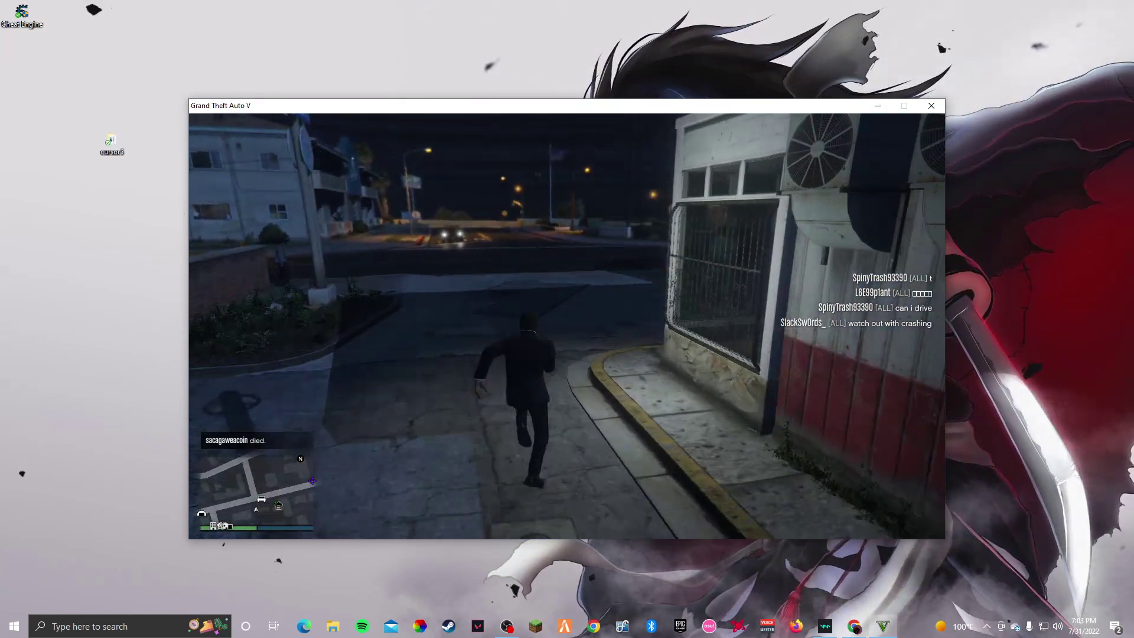
pyautogui.press('w')
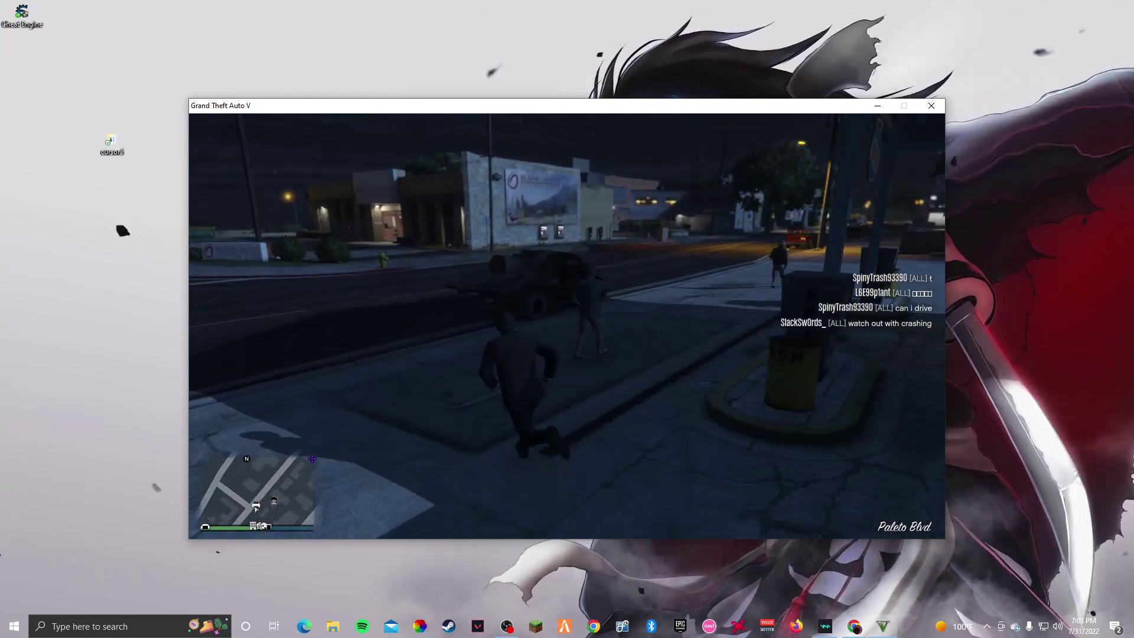
pyautogui.press('w')
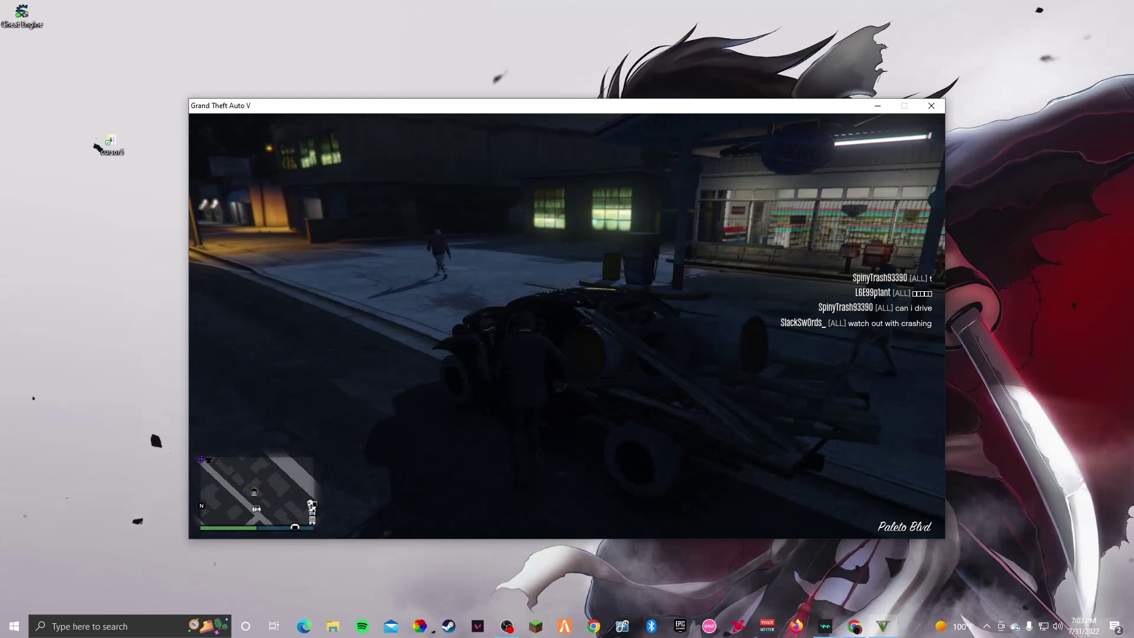
pyautogui.press('f')
# Drive the Rat-Loader along Paleto Blvd following the marked route.
pyautogui.press('w')
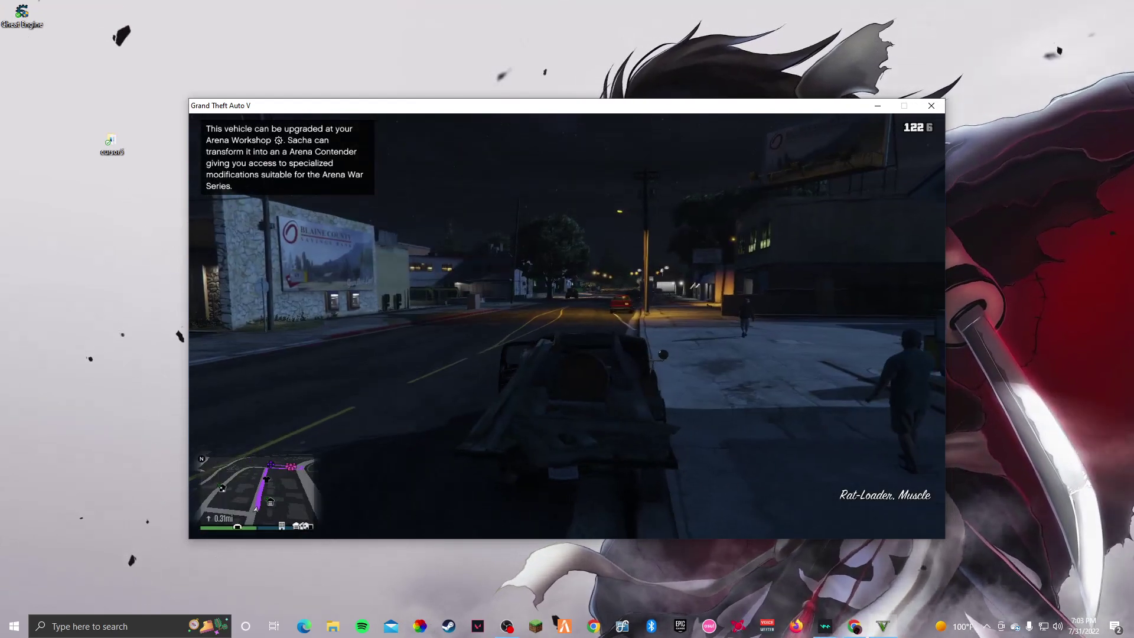
pyautogui.press('w')
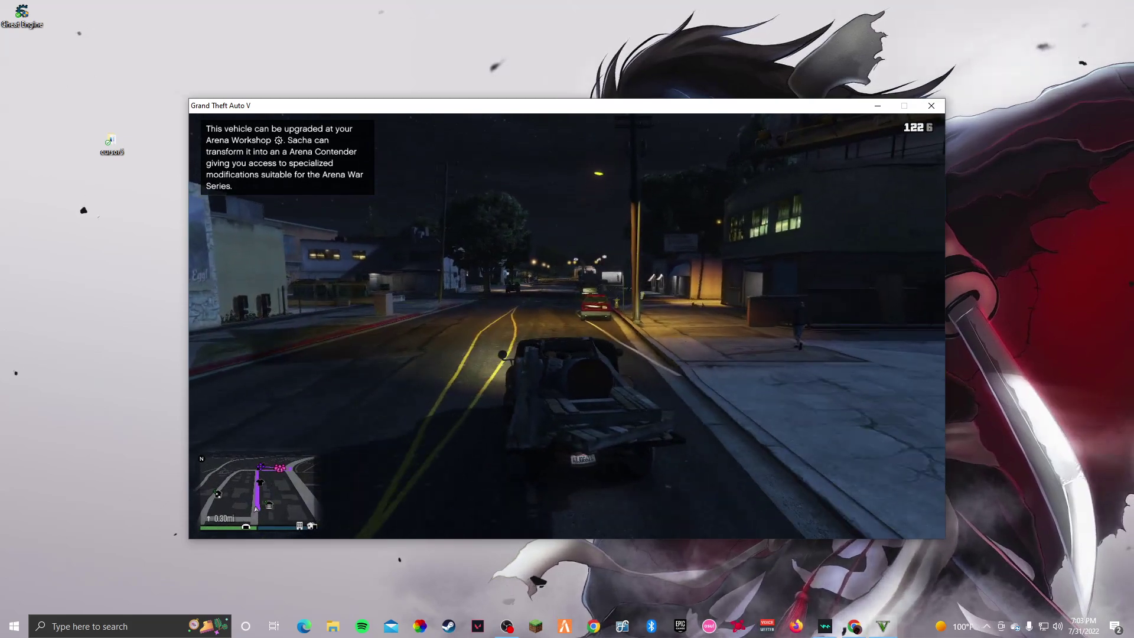
pyautogui.press('w')
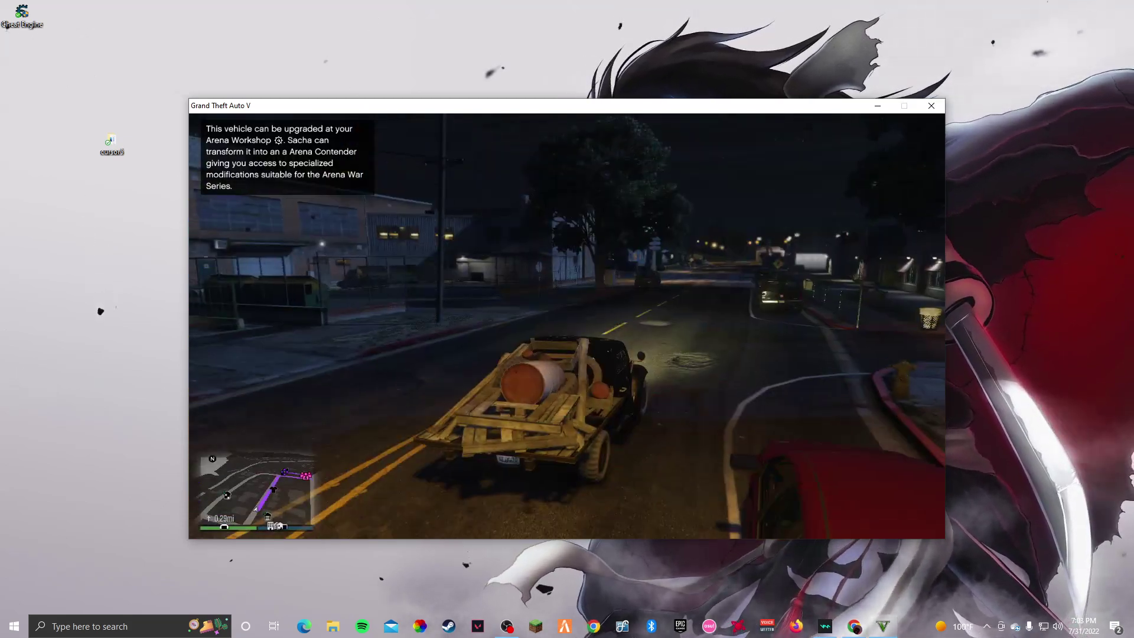
pyautogui.press('w')
pyautogui.press('w')
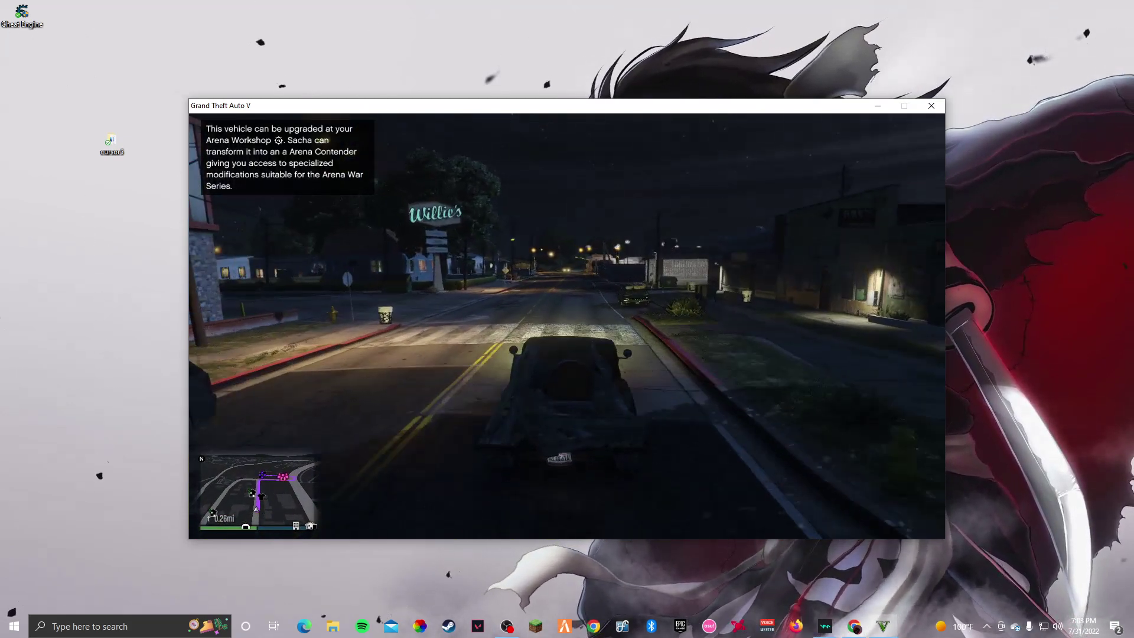
pyautogui.press('w')
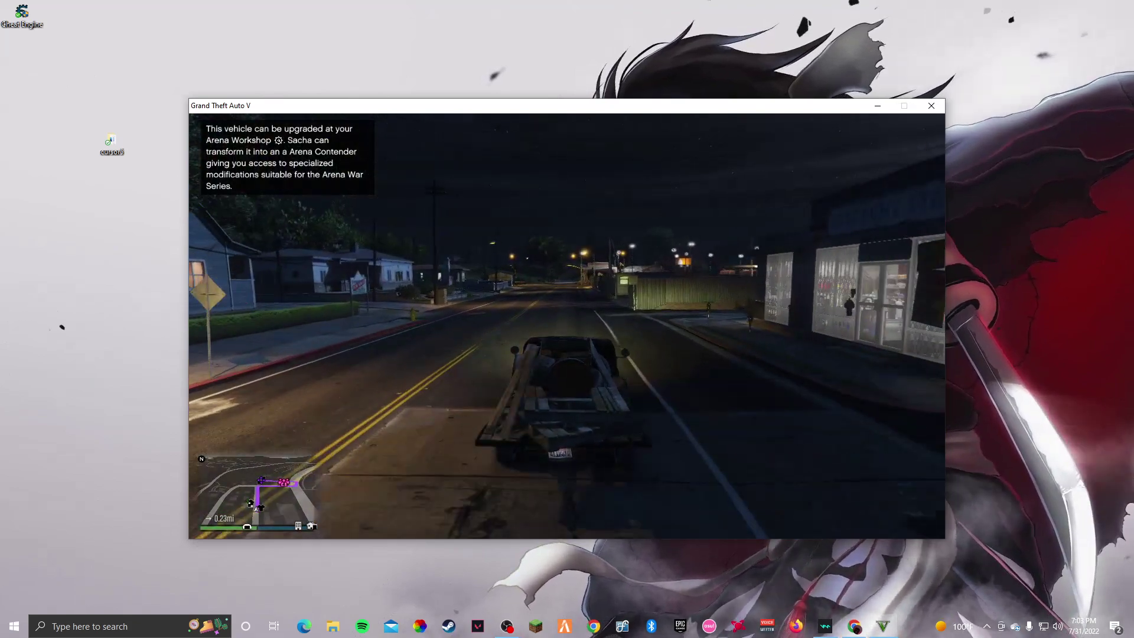
# Drive the Rat-Loader past the sheds and into the open bay of Beeker's Garage & Parts.
pyautogui.press('w')
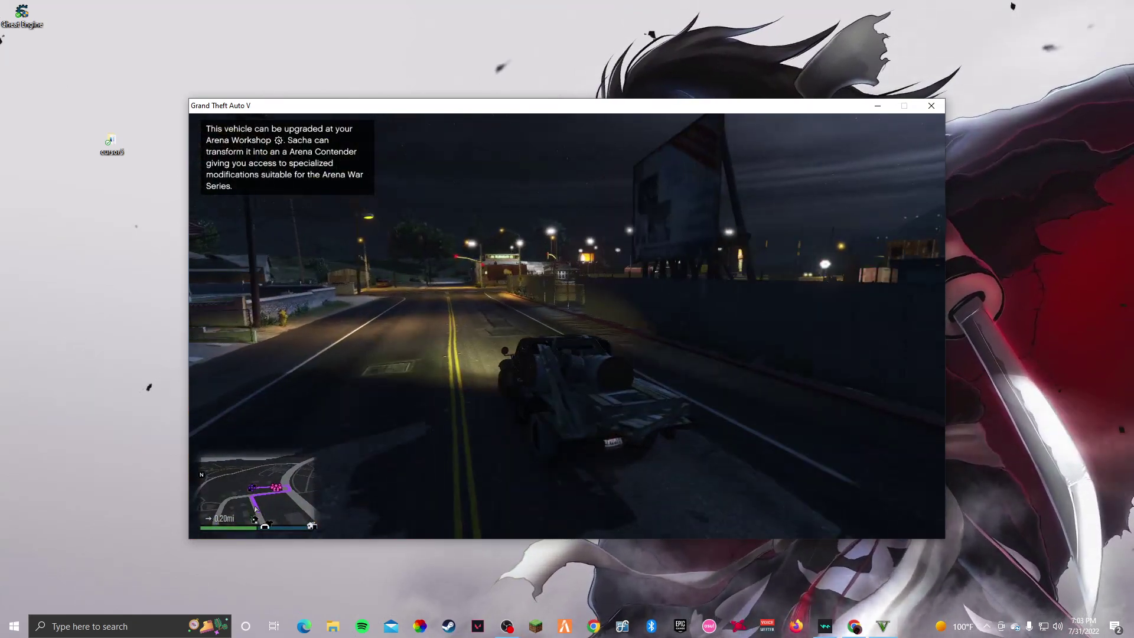
pyautogui.press('w')
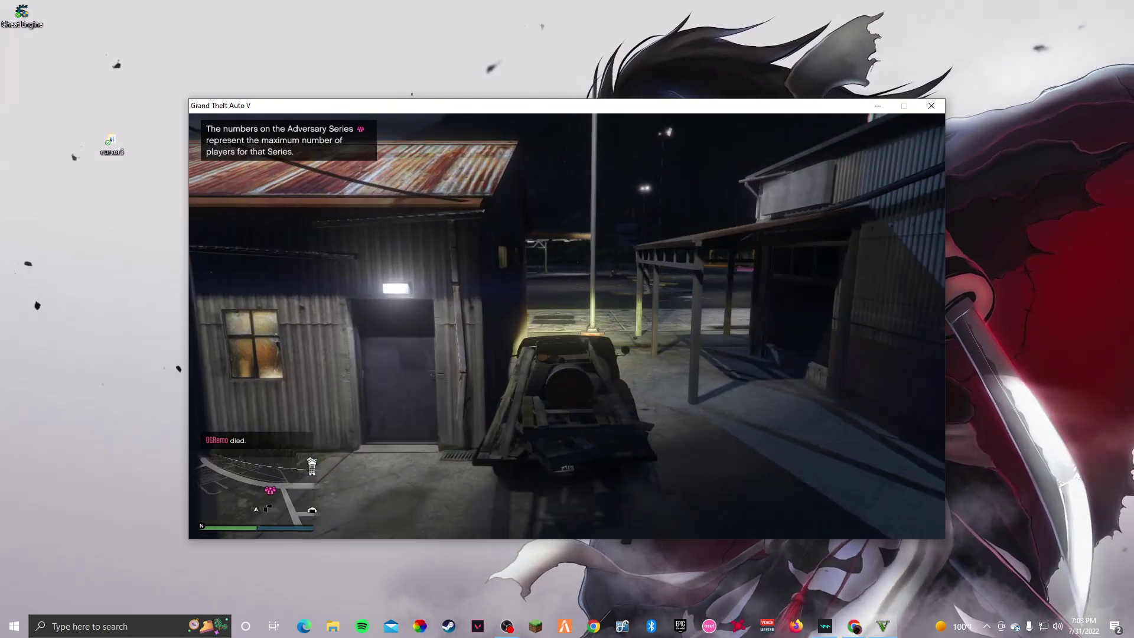
pyautogui.press('w')
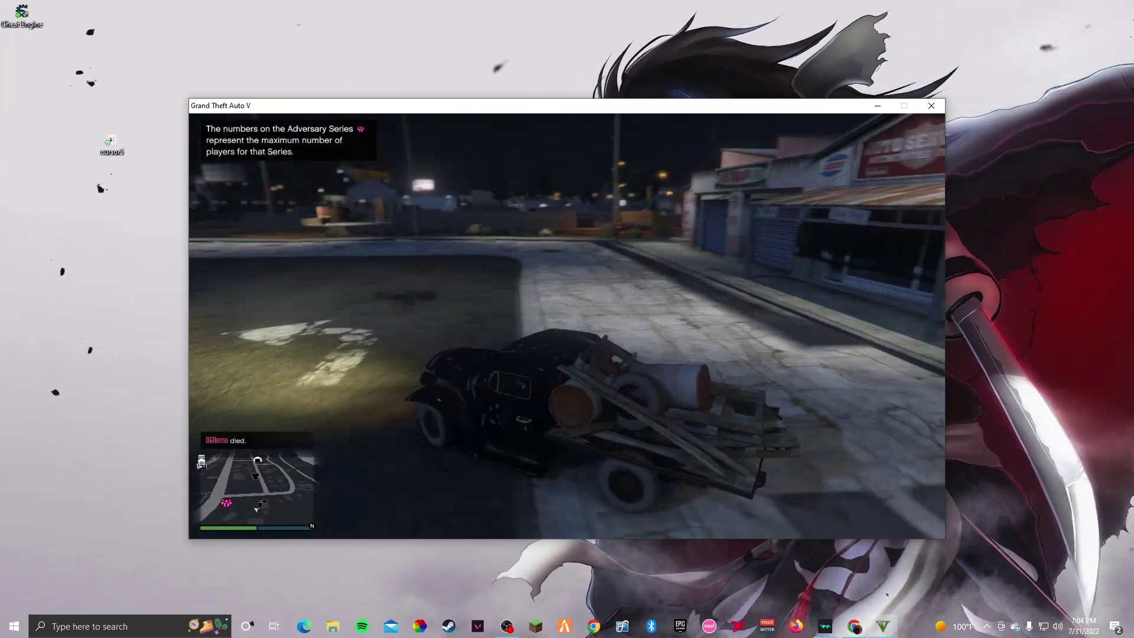
pyautogui.press('w')
pyautogui.press('d')
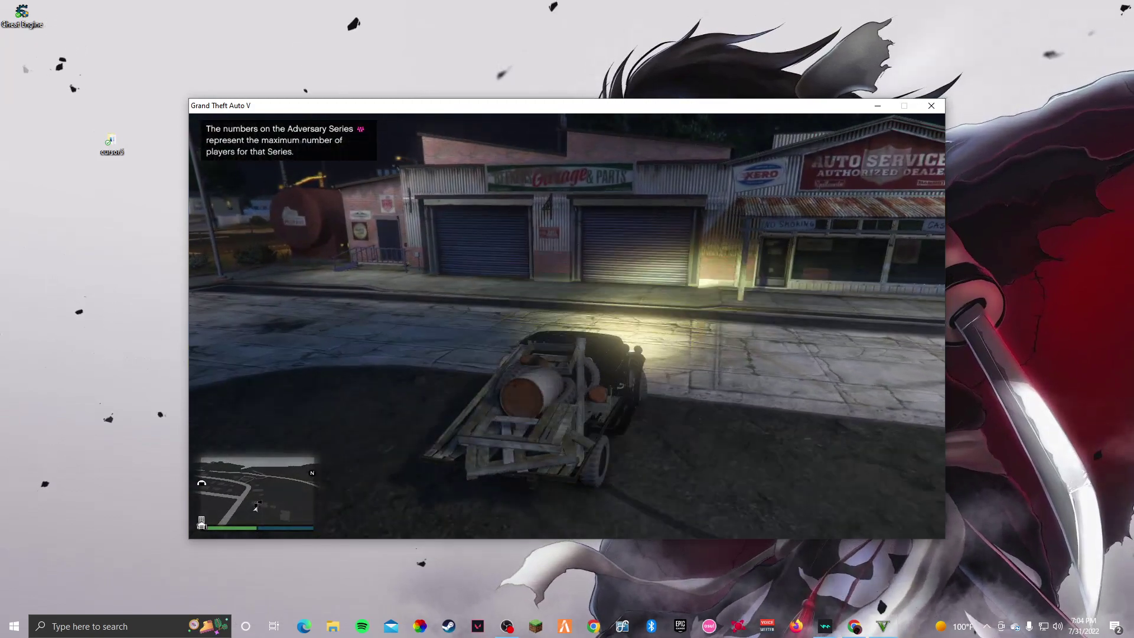
pyautogui.press('w')
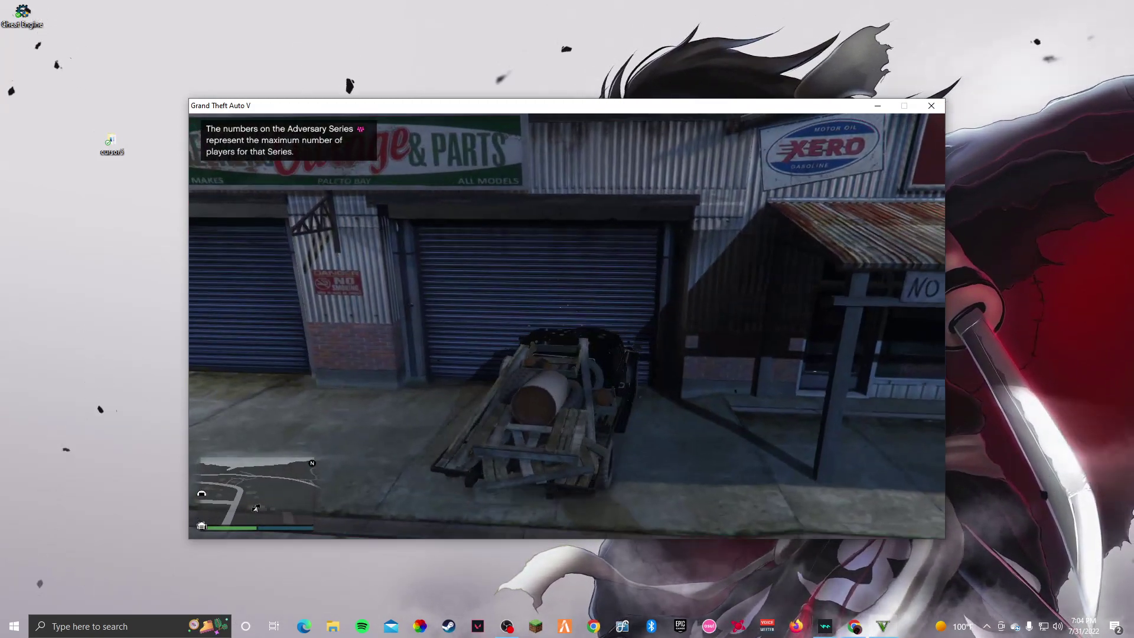
pyautogui.press('w')
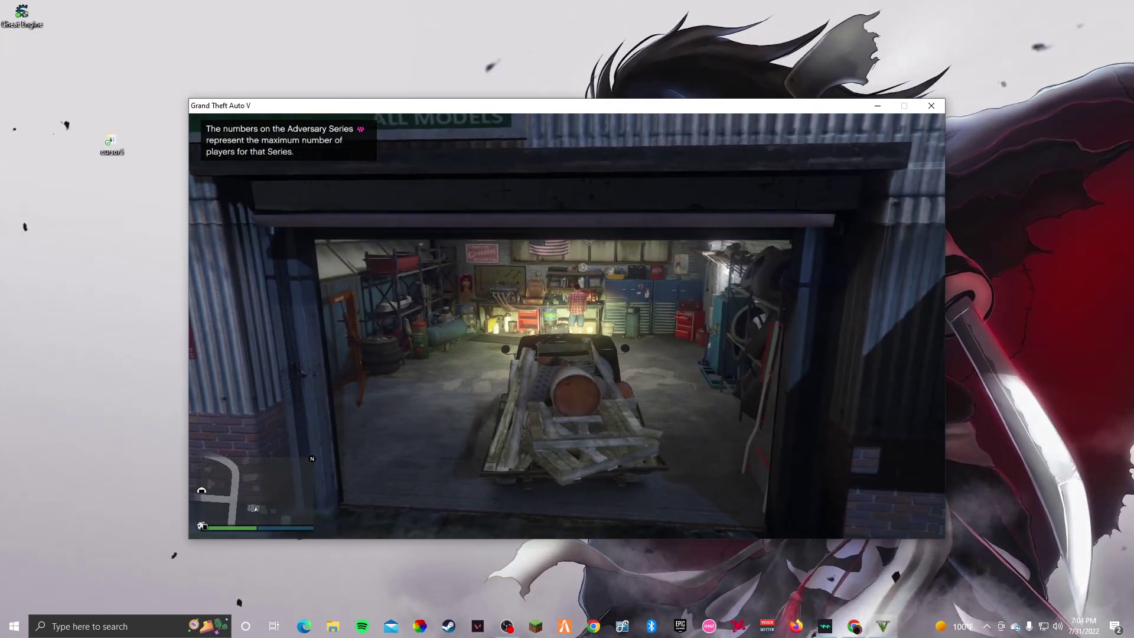
# Launch Cheat Engine from the desktop and bring up its list of running processes.
pyautogui.press('super')
pyautogui.click(34, 28)
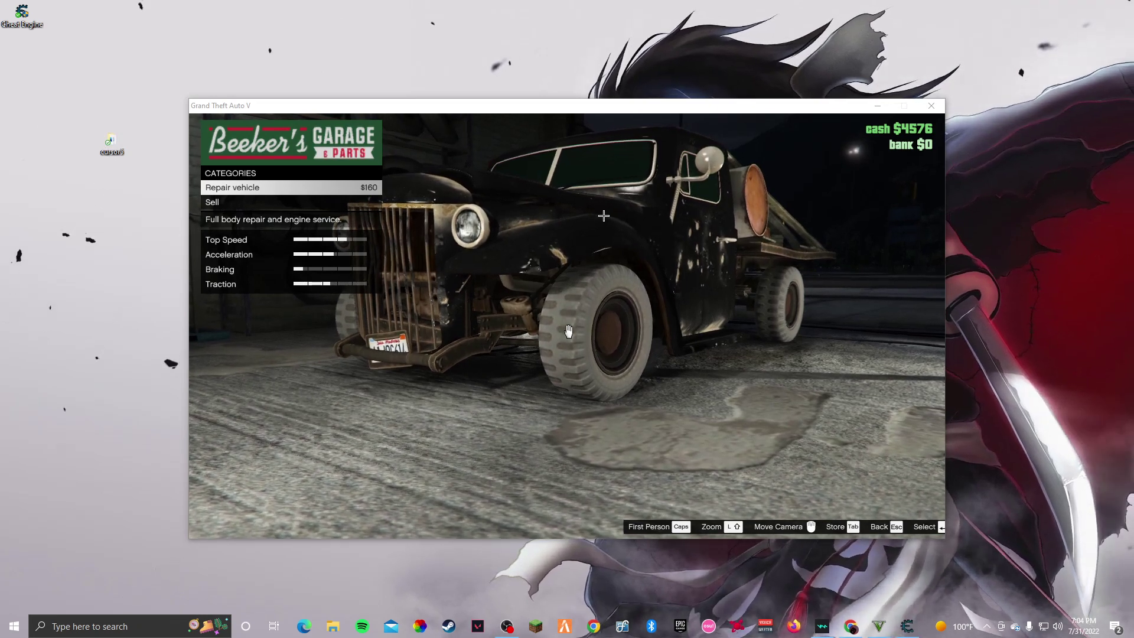
pyautogui.click(907, 627)
pyautogui.click(464, 154)
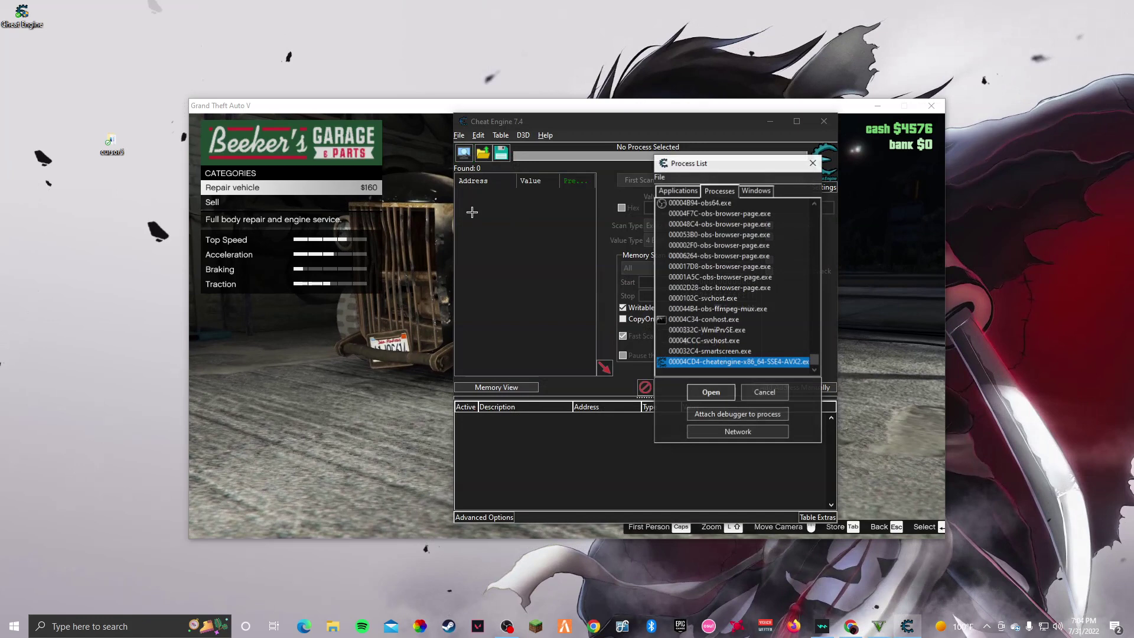
# Find GTA5.exe in the process list and attach Cheat Engine to it.
pyautogui.scroll(2, 720, 309)
pyautogui.scroll(3, 719, 309)
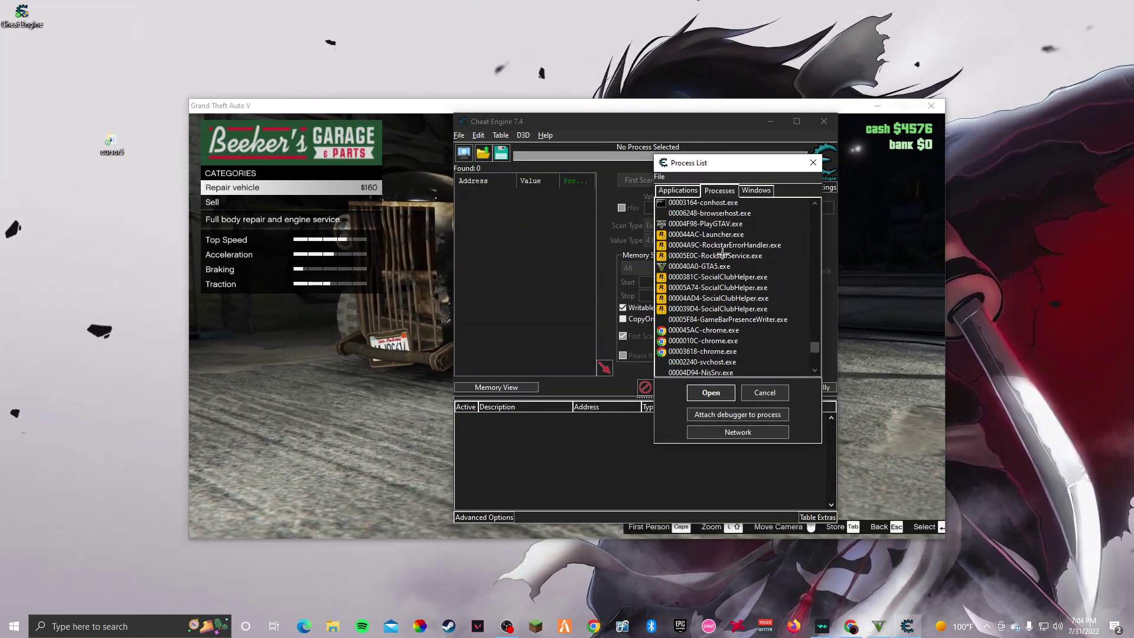
pyautogui.scroll(1, 733, 278)
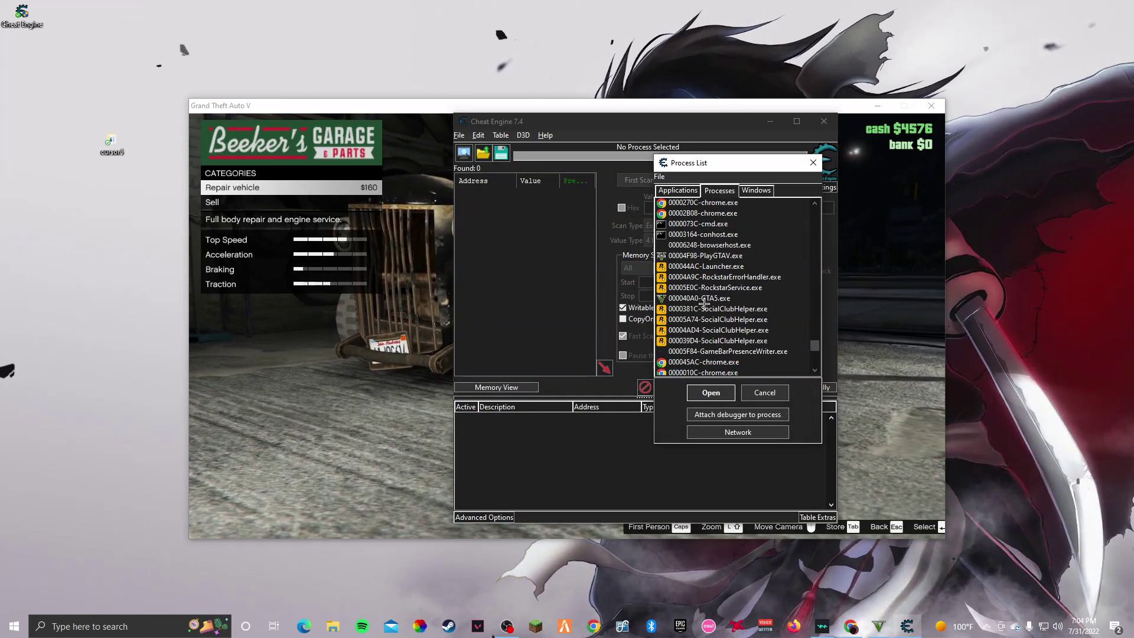
pyautogui.scroll(4, 723, 258)
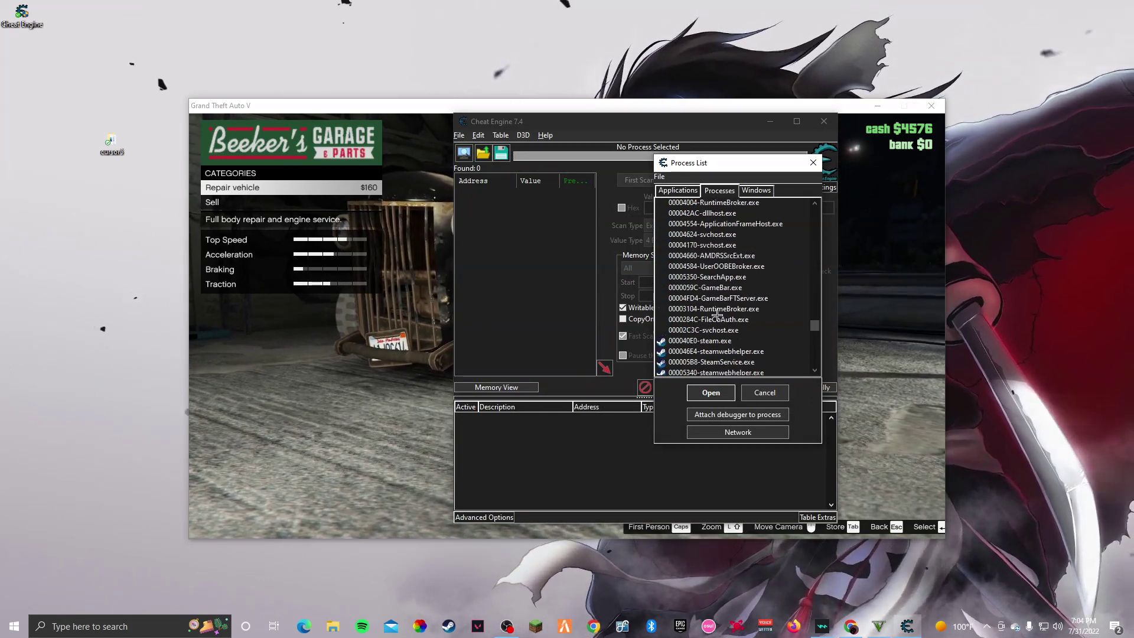
pyautogui.scroll(-6, 724, 298)
pyautogui.rightClick(707, 341)
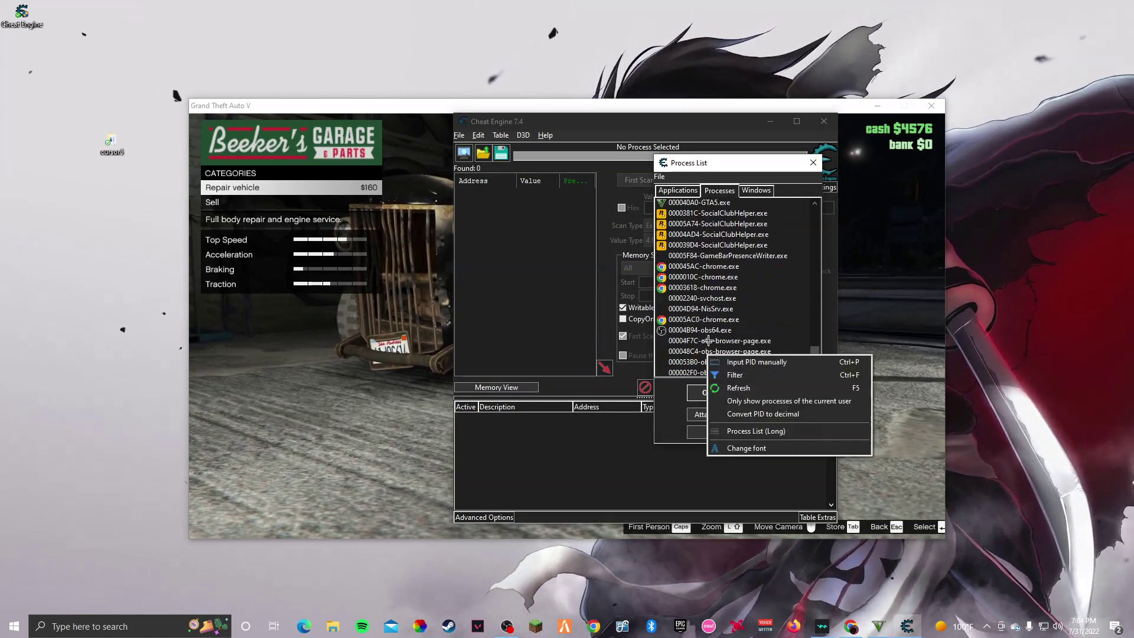
pyautogui.click(707, 204)
pyautogui.scroll(3, 706, 307)
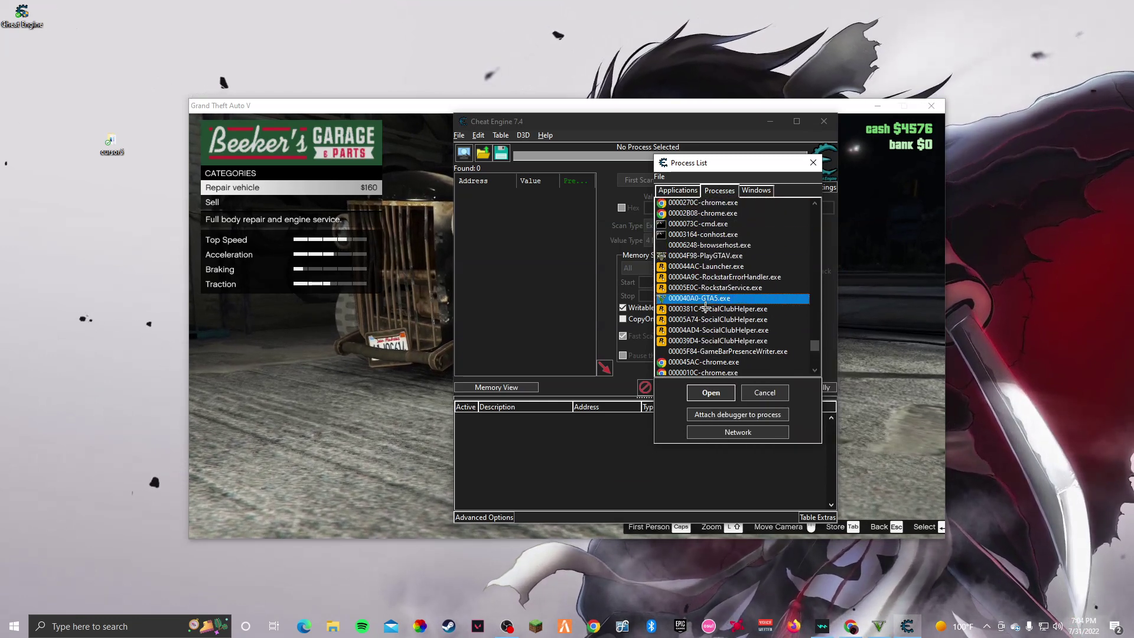
pyautogui.click(702, 392)
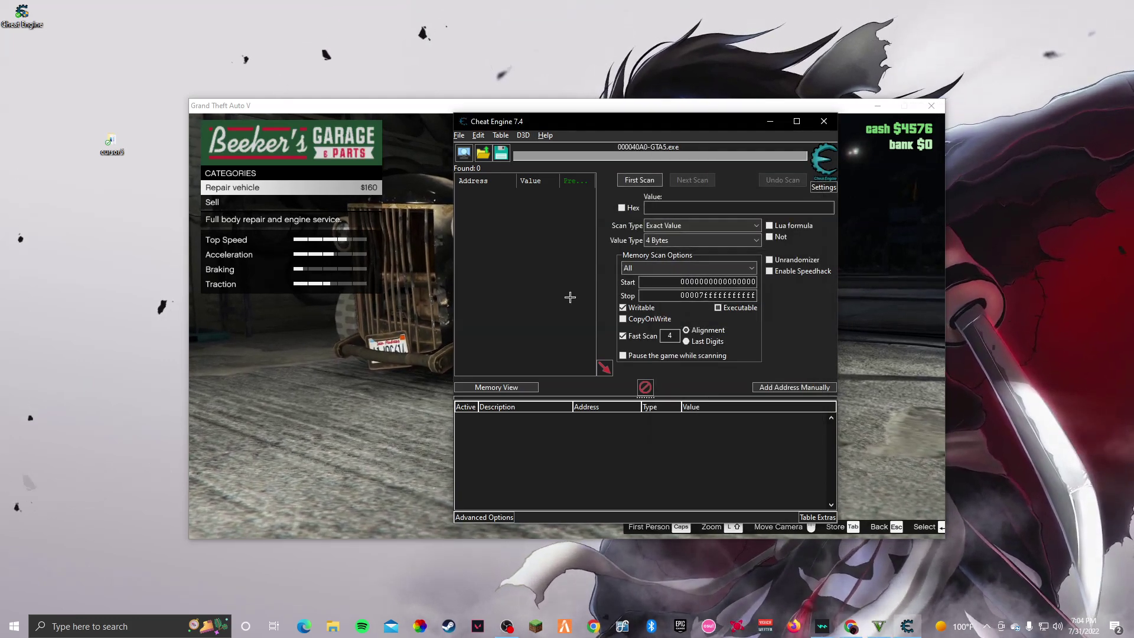
# Move the Cheat Engine window aside and open the Sell category for the Rat-Loader in the game's garage.
pyautogui.moveTo(517, 124); pyautogui.dragTo(647, 153)
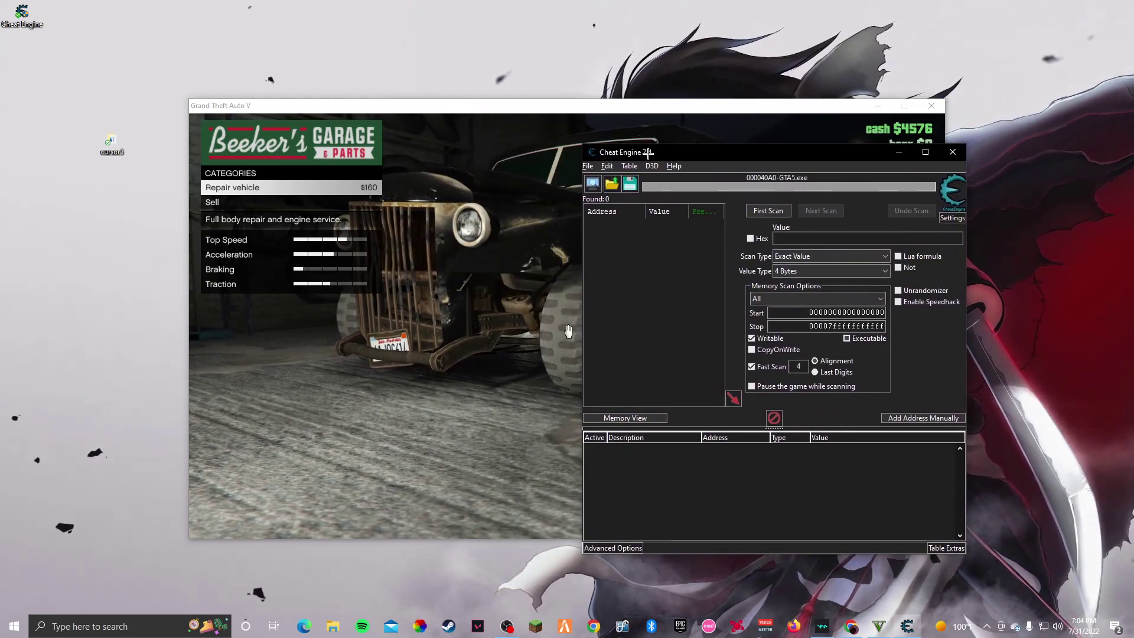
pyautogui.click(569, 331)
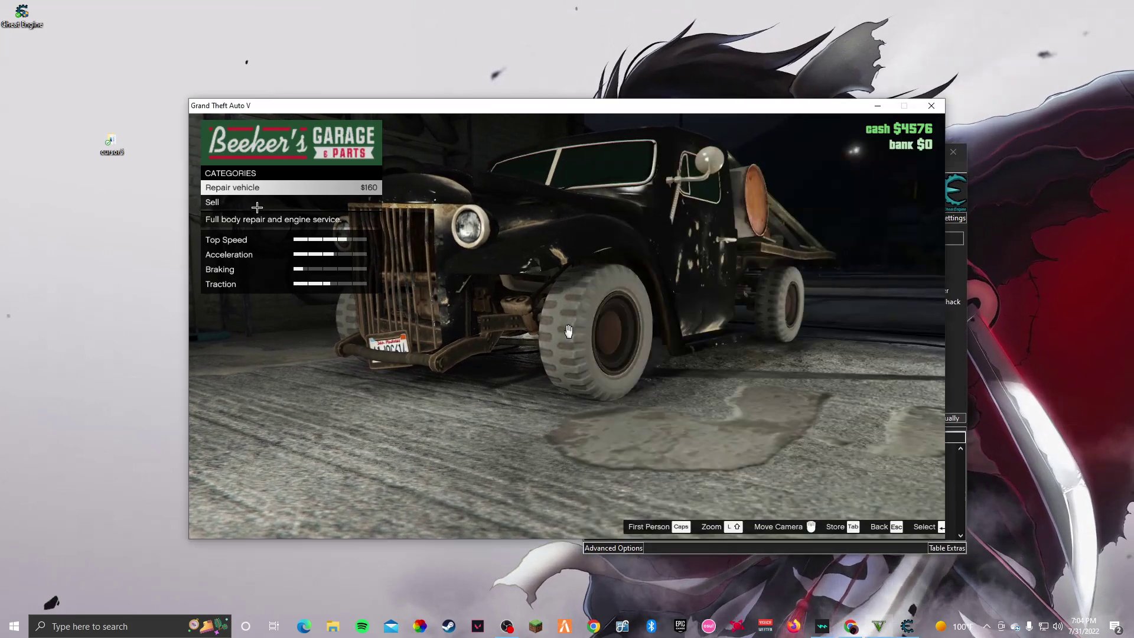
pyautogui.click(258, 204)
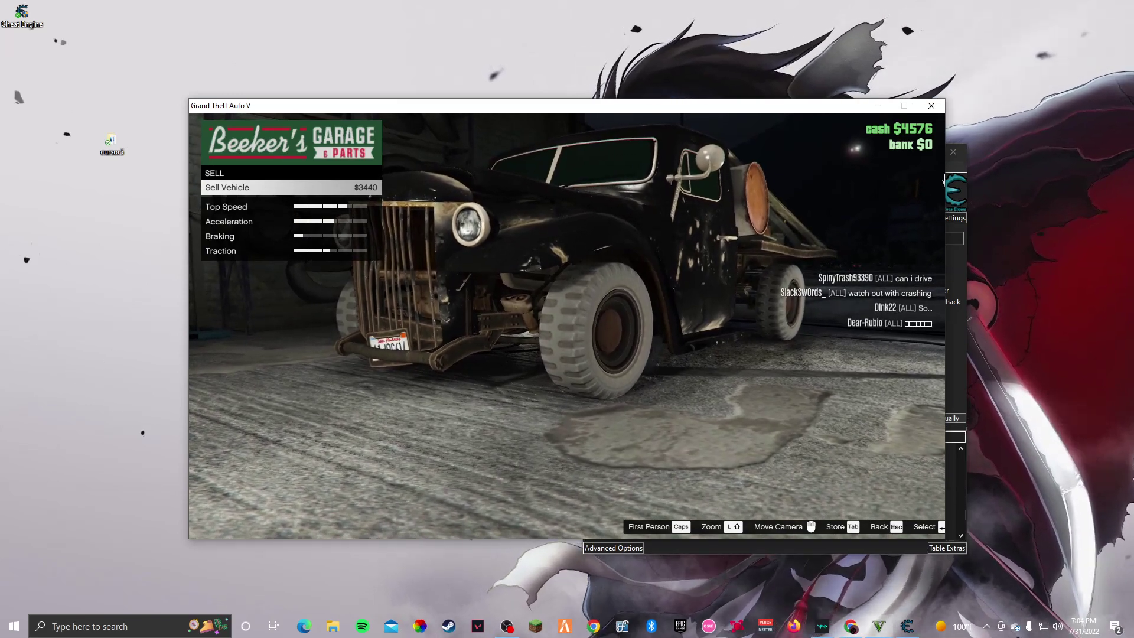
# Switch to Cheat Engine and run a first scan for the Rat-Loader's sell price.
pyautogui.press('super')
pyautogui.click(951, 173)
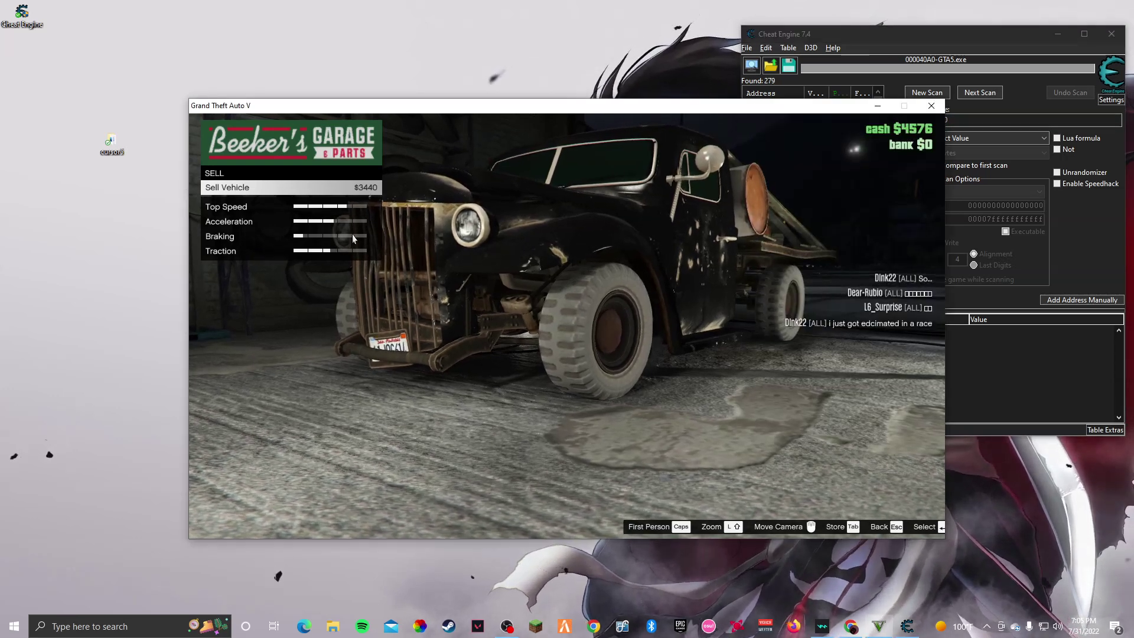
# Return to the game, leave the Sell category and repair the Rat-Loader.
pyautogui.press('Escape')
pyautogui.click(269, 192)
pyautogui.click(268, 192)
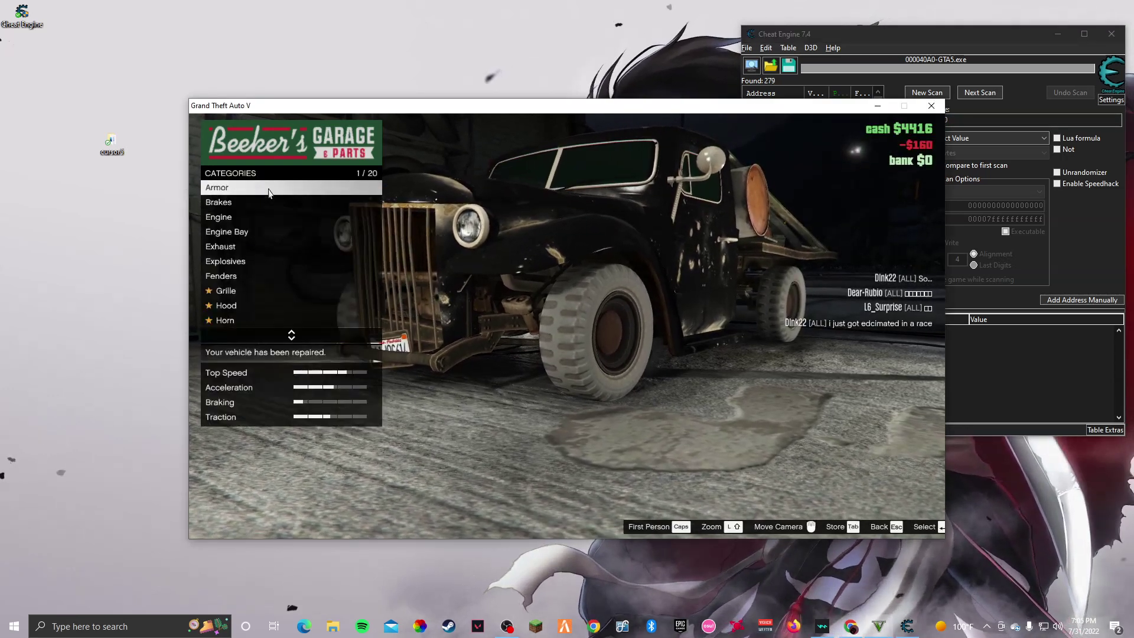
# Open the Sell category for the repaired Rat-Loader in Beeker's Garage.
pyautogui.click(258, 286)
pyautogui.scroll(-8, 257, 280)
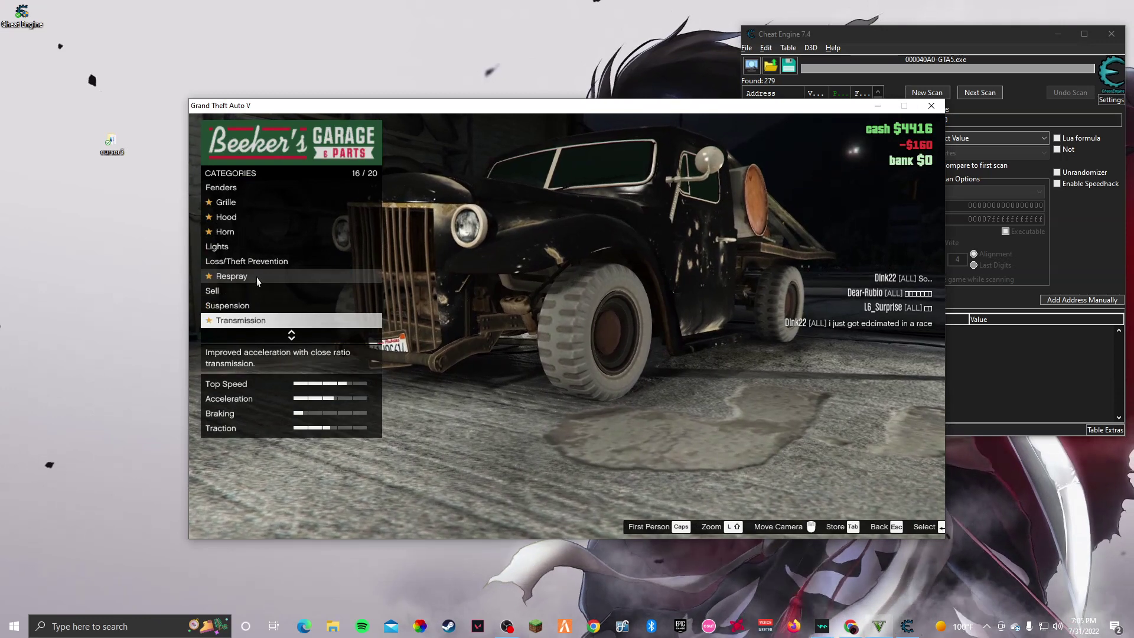
pyautogui.scroll(-1, 256, 282)
pyautogui.scroll(3, 253, 284)
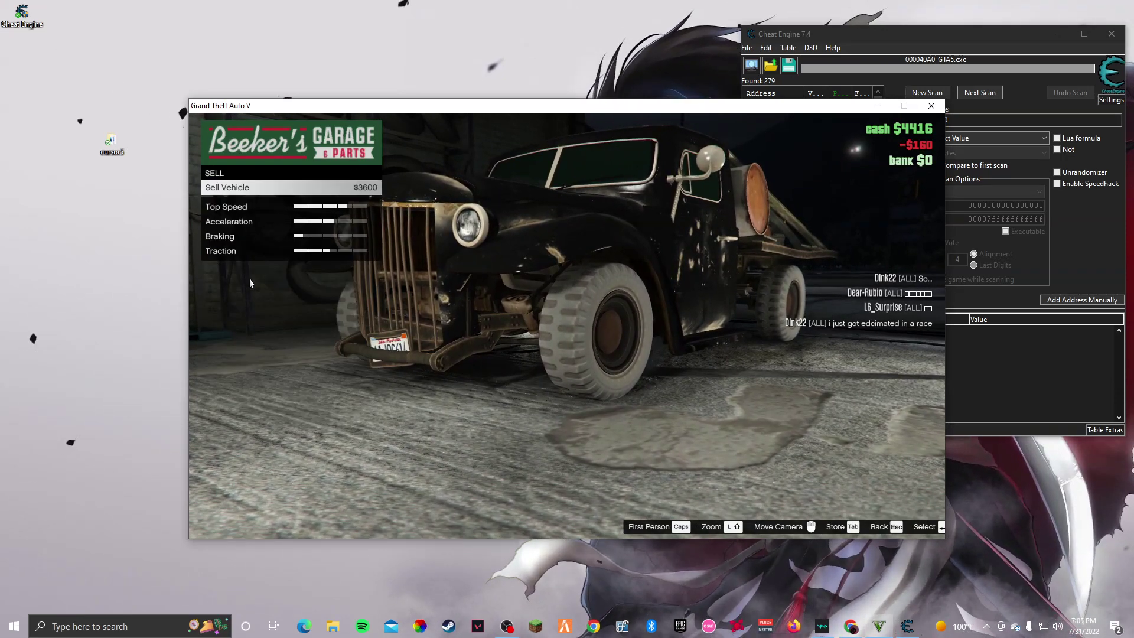
# Switch to Cheat Engine and run a next scan for the exact value 3600.
pyautogui.press('super')
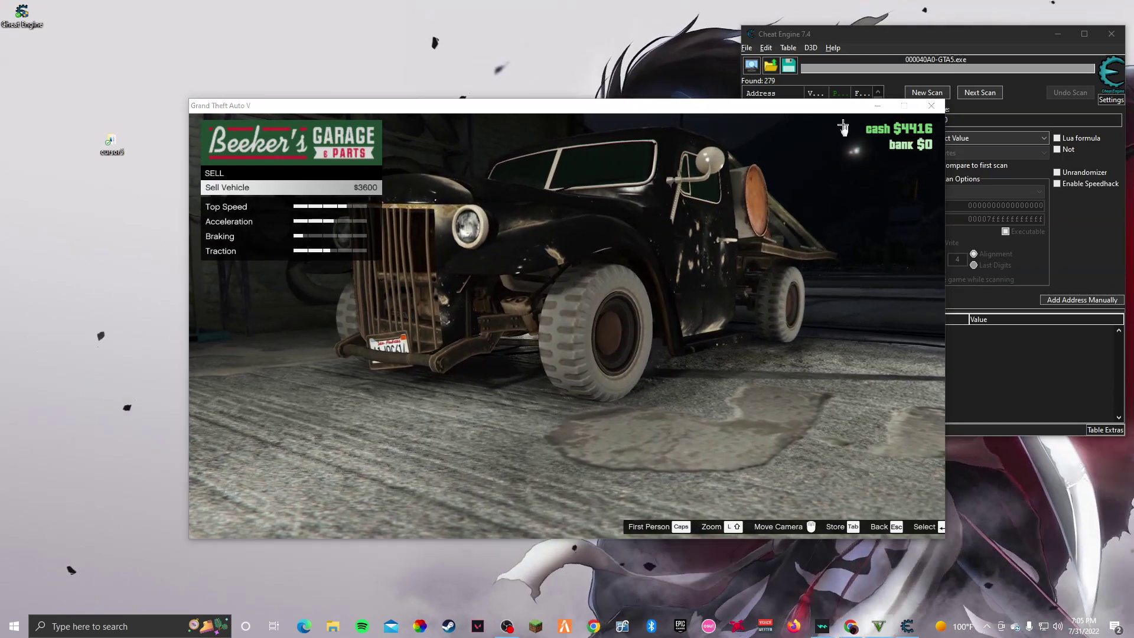
pyautogui.moveTo(857, 28); pyautogui.dragTo(857, 35)
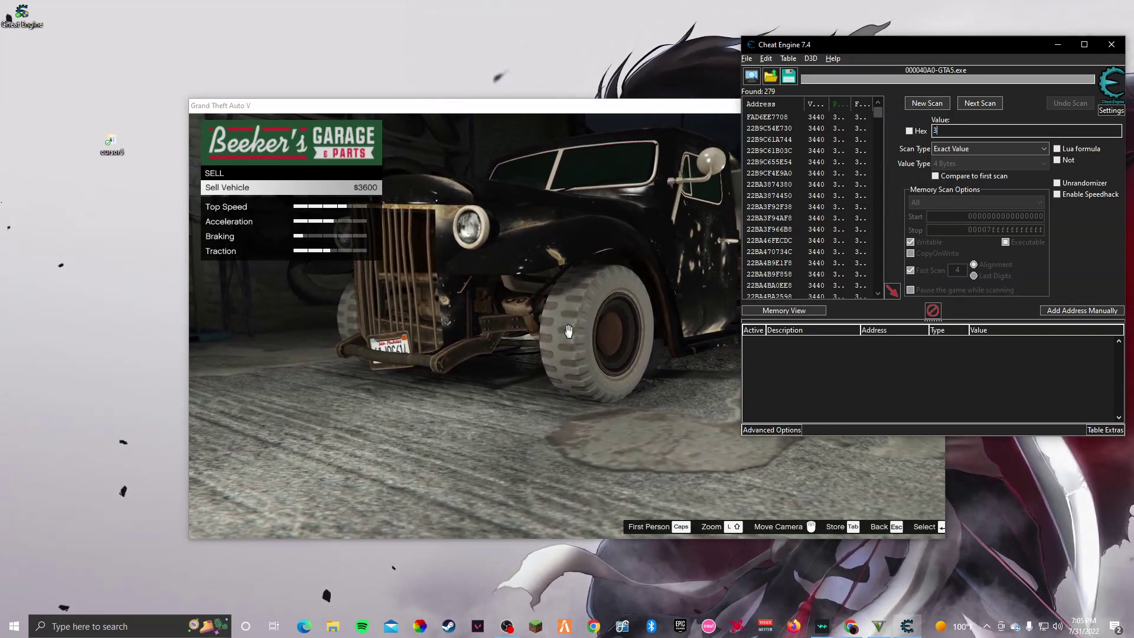
pyautogui.write('00')
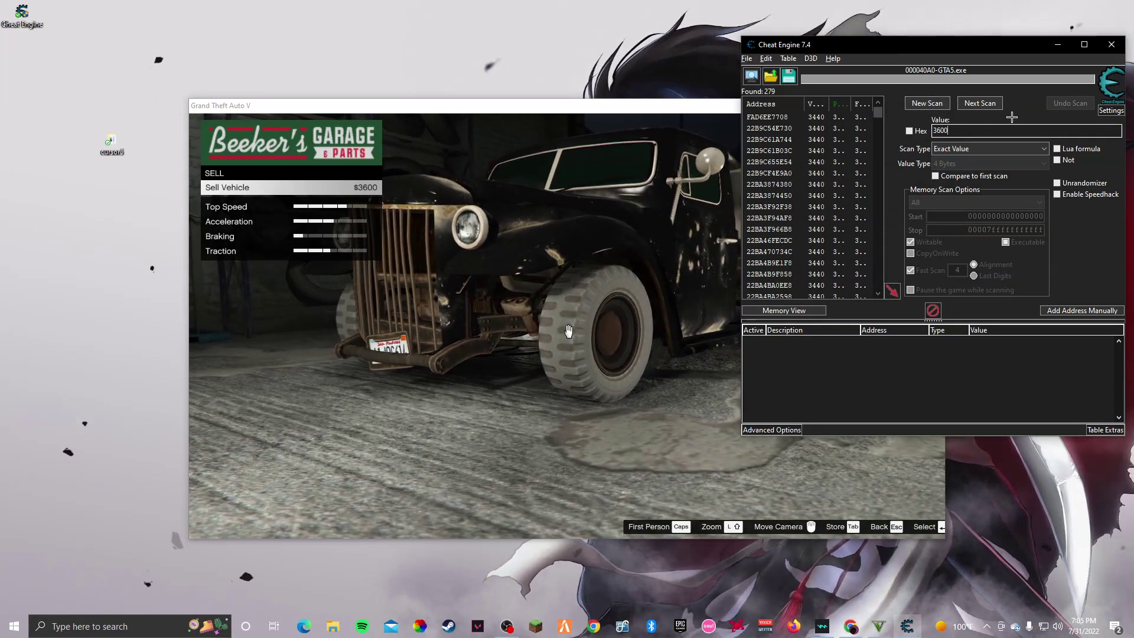
pyautogui.click(978, 104)
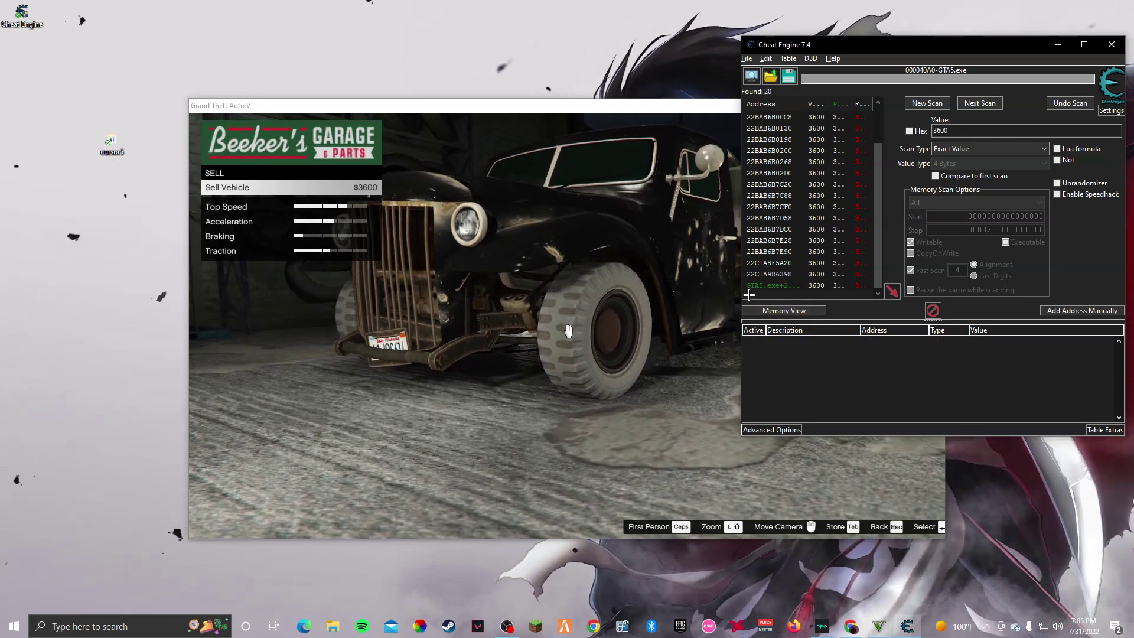
# Add all the found addresses to the address list and change all their values to 49999999.
pyautogui.moveTo(742, 292); pyautogui.dragTo(763, 160)
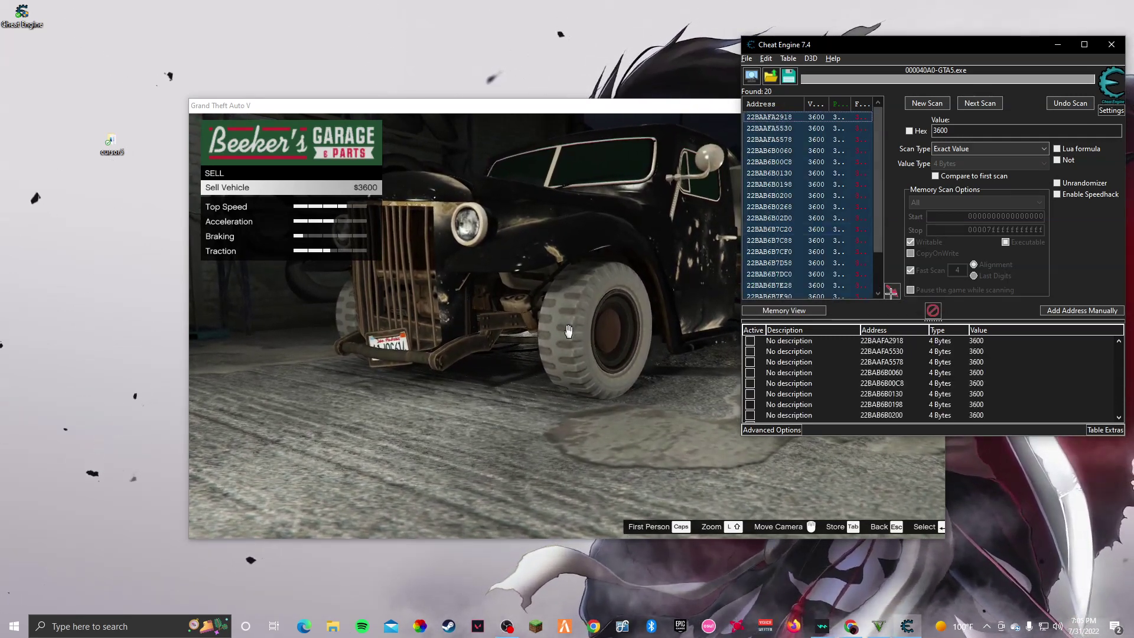
pyautogui.scroll(-4, 1025, 399)
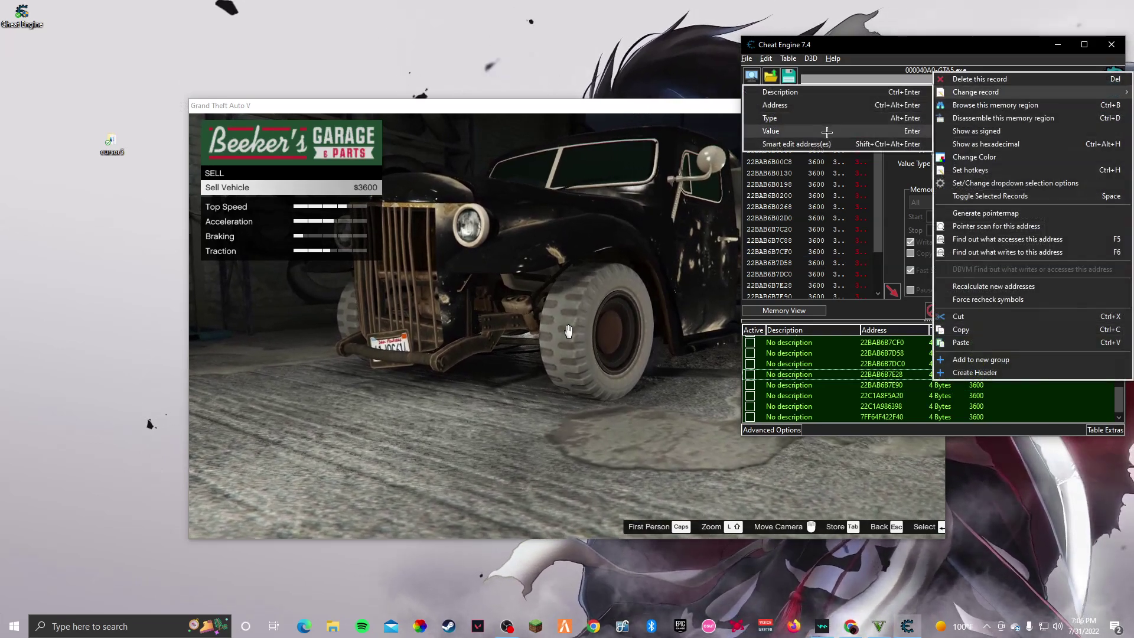
pyautogui.click(827, 131)
pyautogui.click(490, 322)
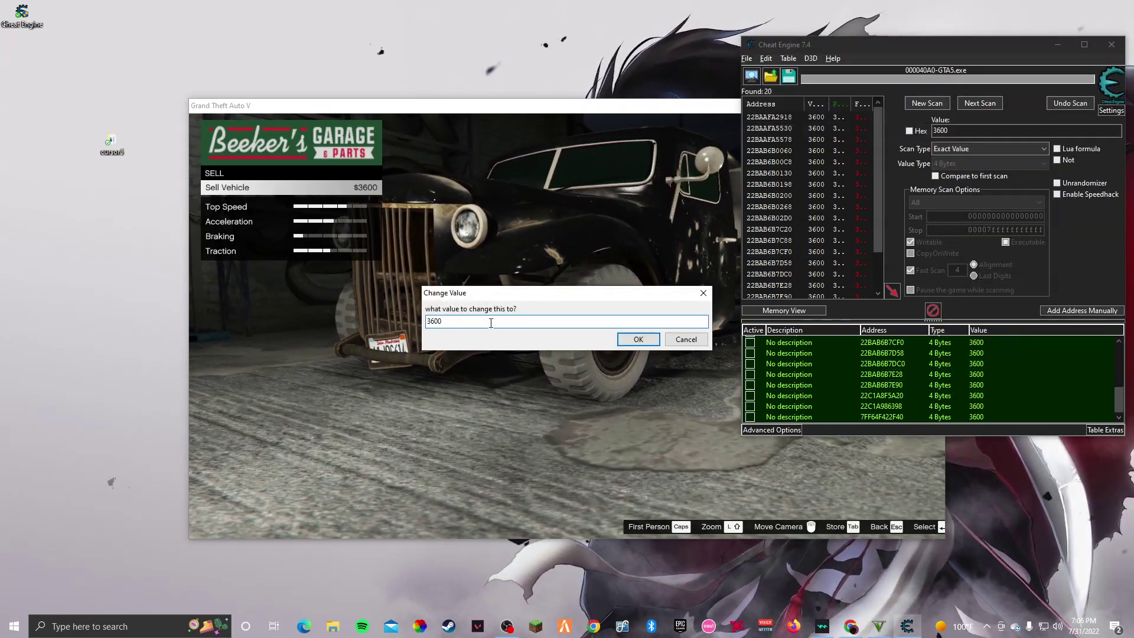
pyautogui.doubleClick(489, 324)
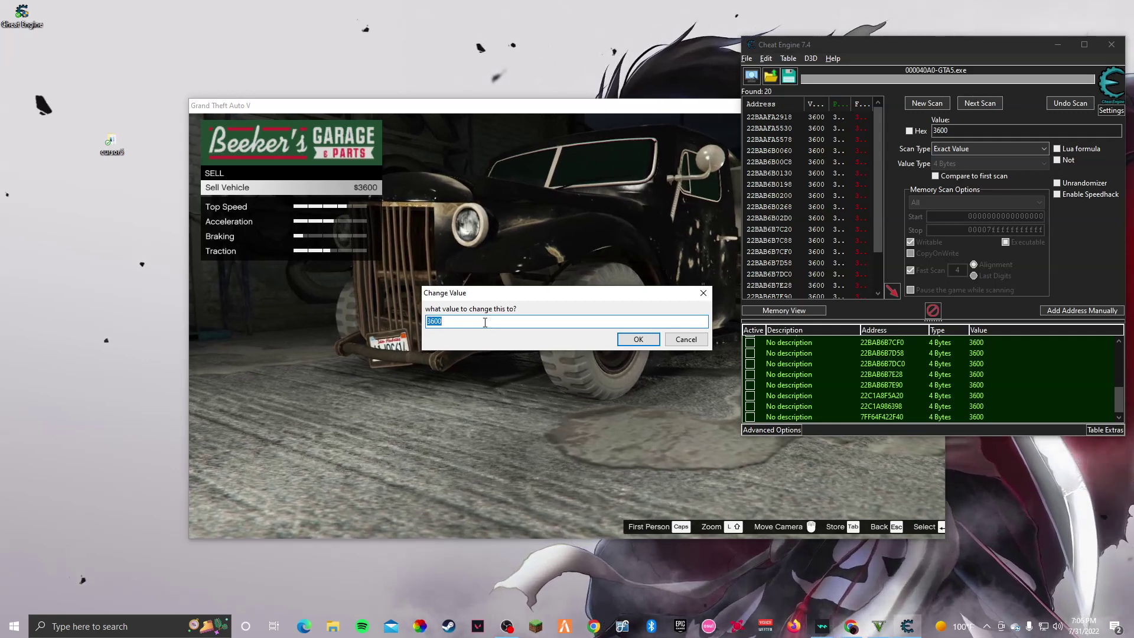
pyautogui.press('BackSpace')
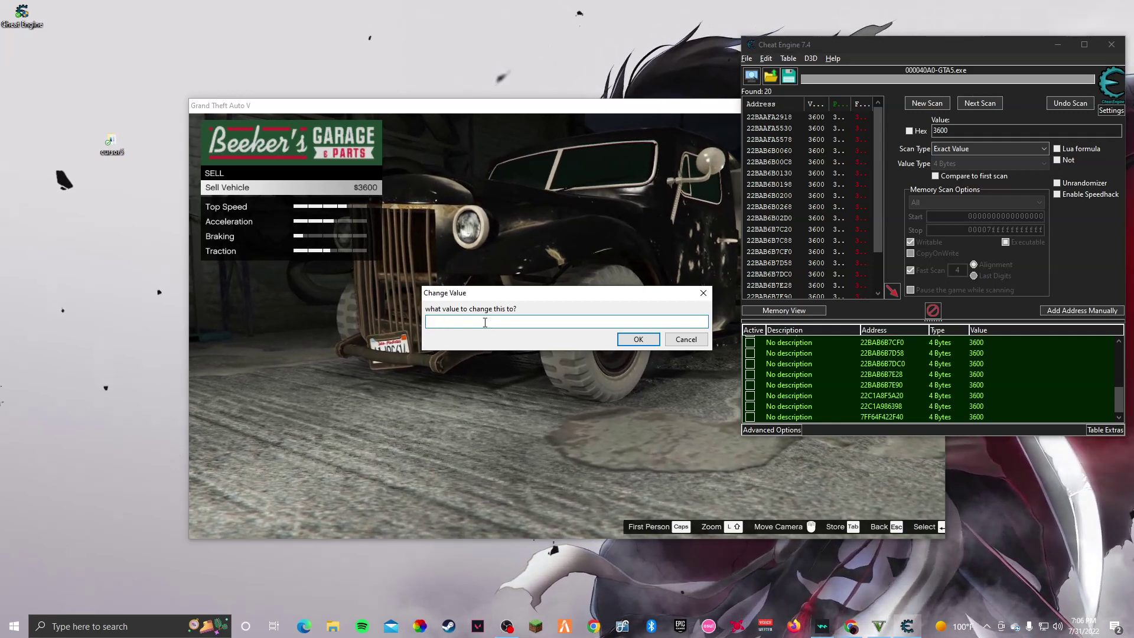
pyautogui.write('55')
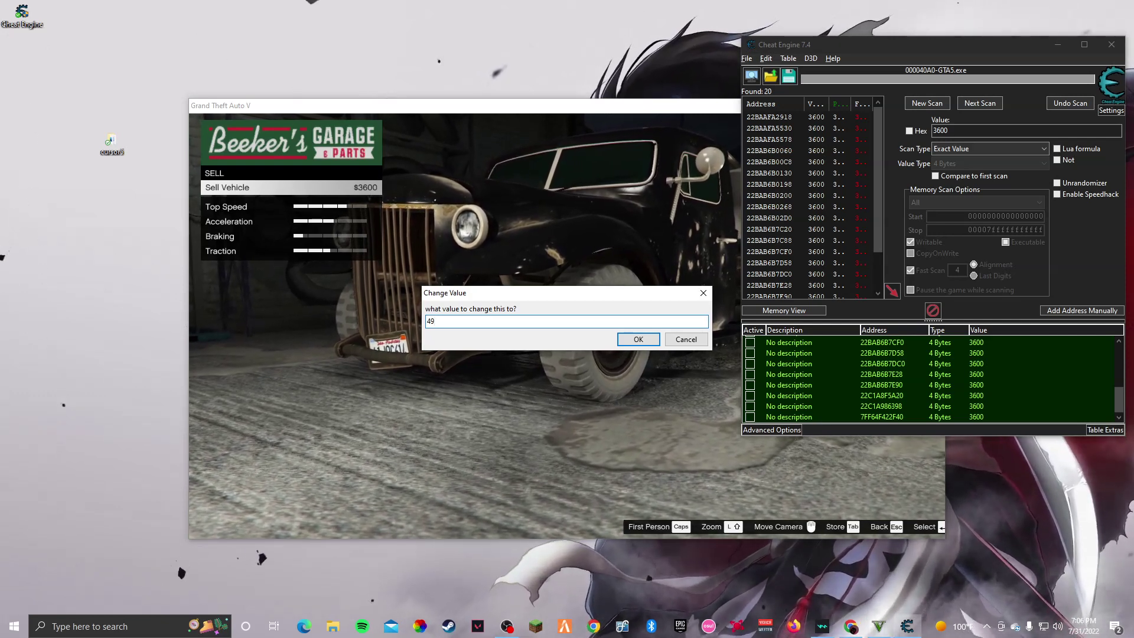
pyautogui.write('999999')
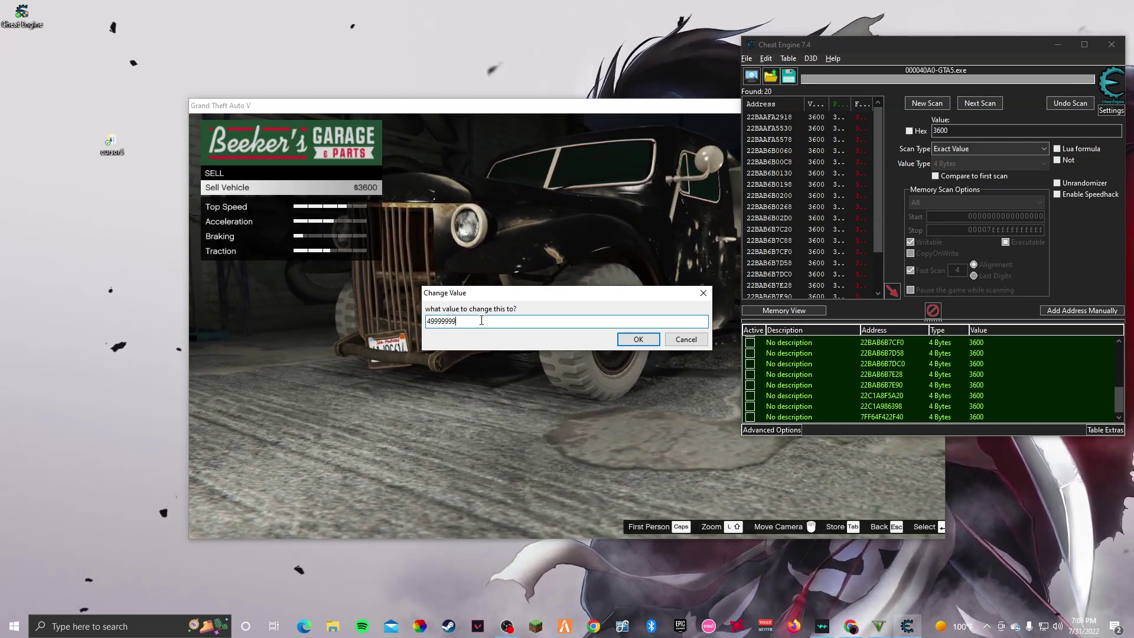
pyautogui.press('Return')
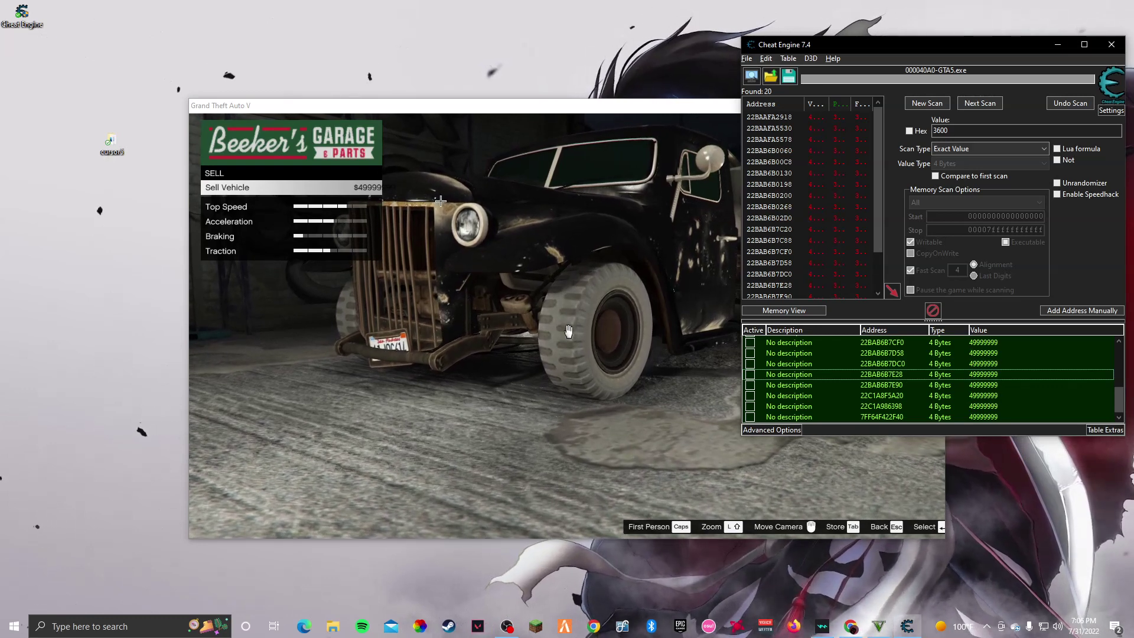
# Switch back to Grand Theft Auto V and sell the Rat-Loader.
pyautogui.click(375, 194)
pyautogui.click(375, 191)
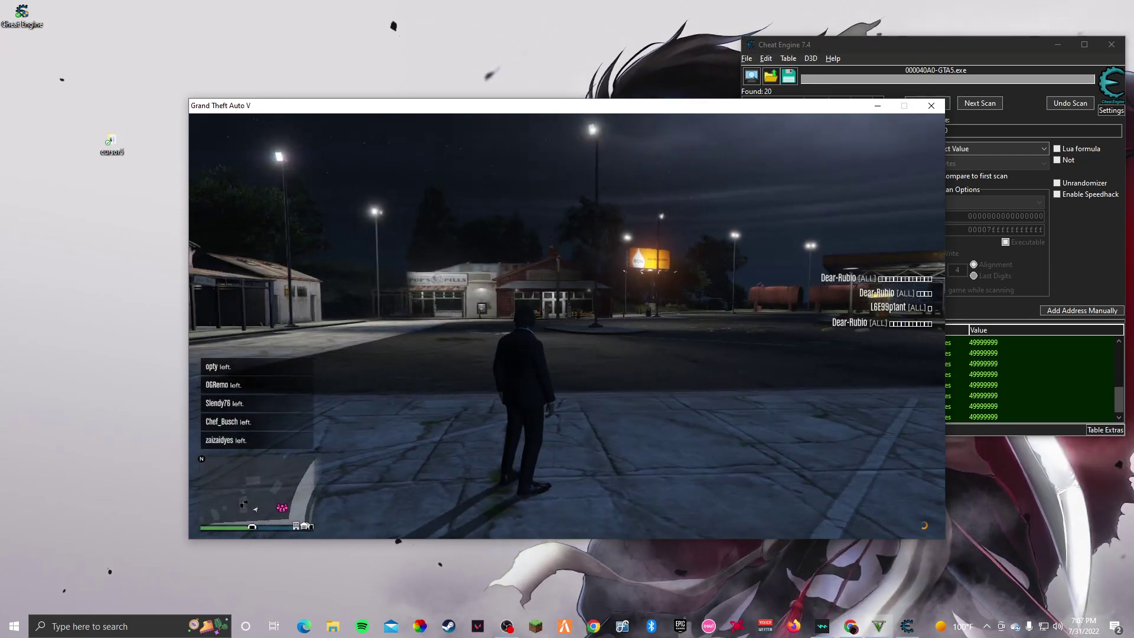
# Run the character away from the garage to the Great Ocean Hwy, putting away the phone.
pyautogui.press('w')
pyautogui.press('shift')
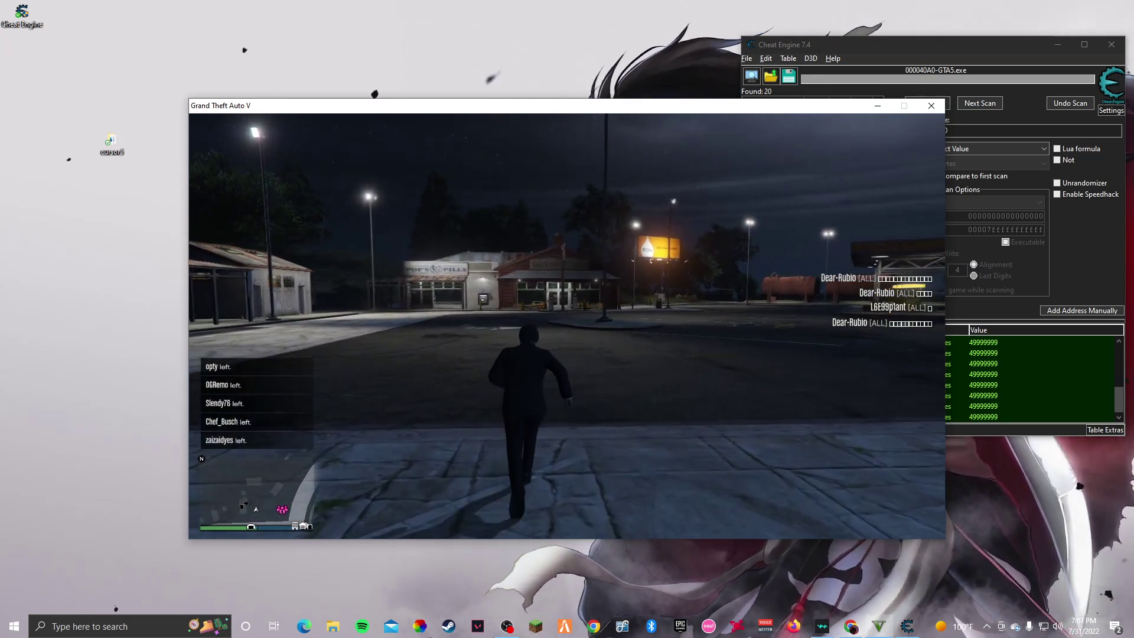
pyautogui.hotkey('shift', 'w')
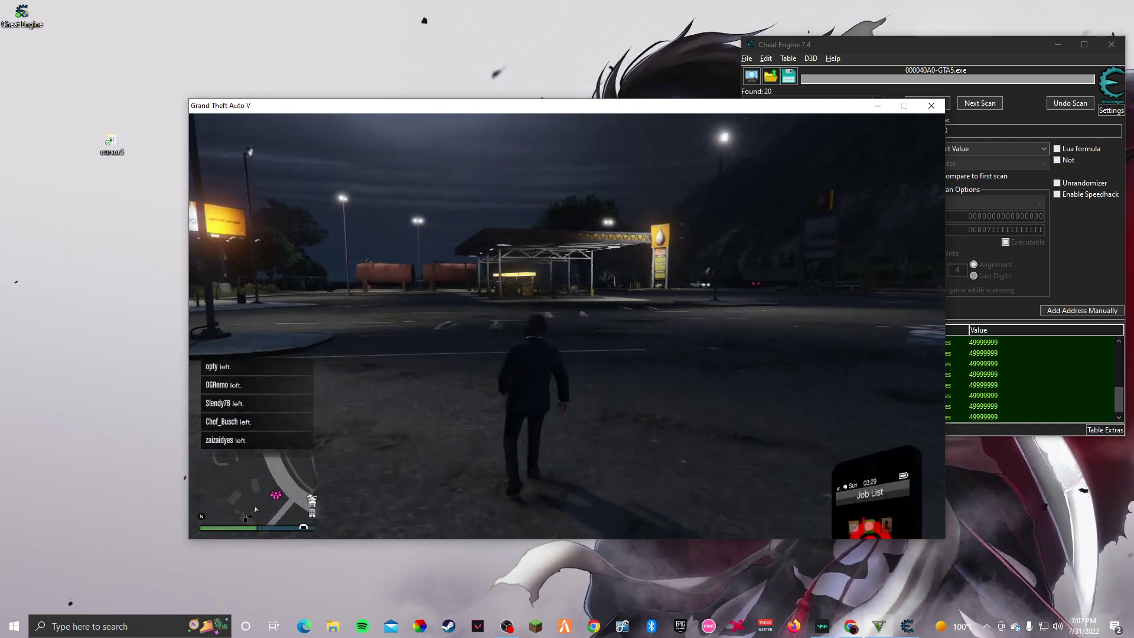
pyautogui.press('BackSpace')
pyautogui.press('BackSpace')
pyautogui.press('z')
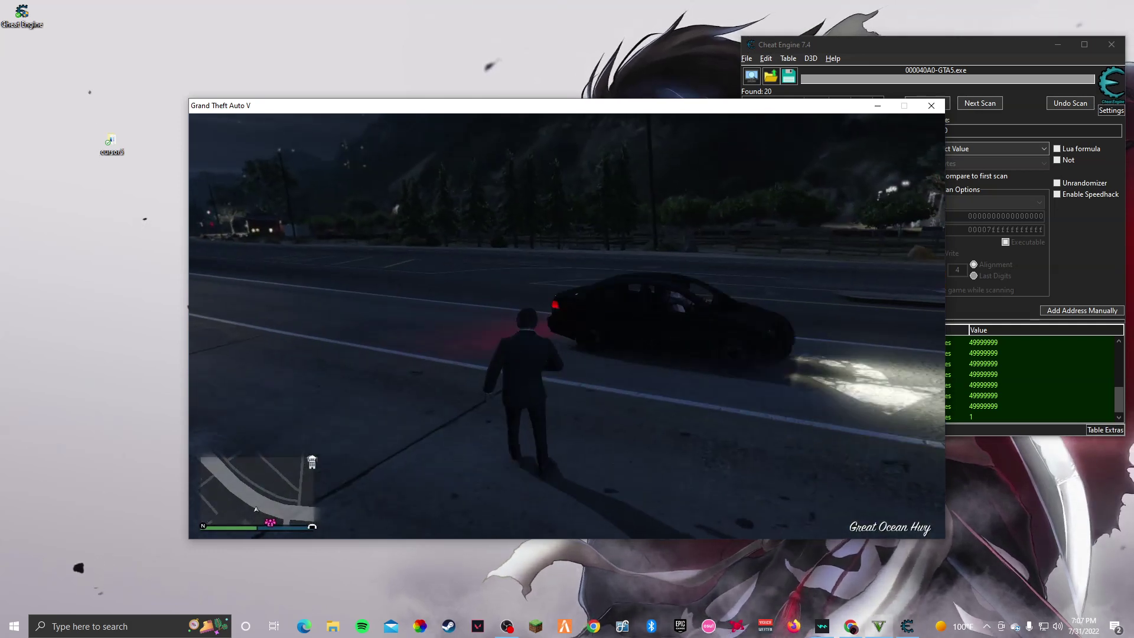
# Open the in-game phone's Internet browser and show Eyefind's Money and Services sites.
pyautogui.press('Up')
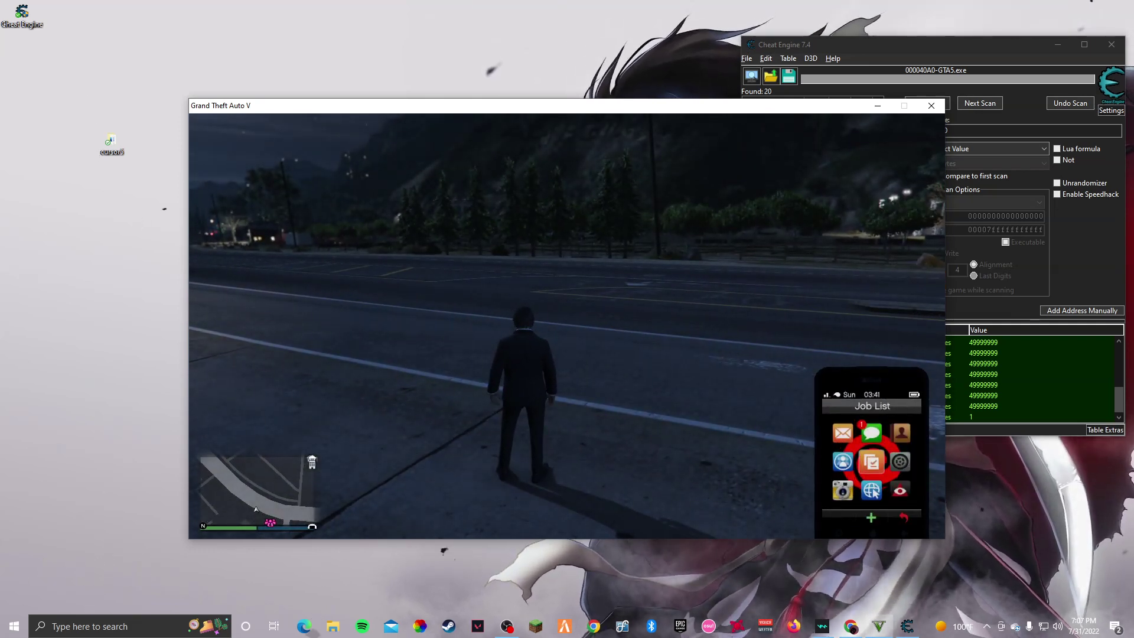
pyautogui.press('Down')
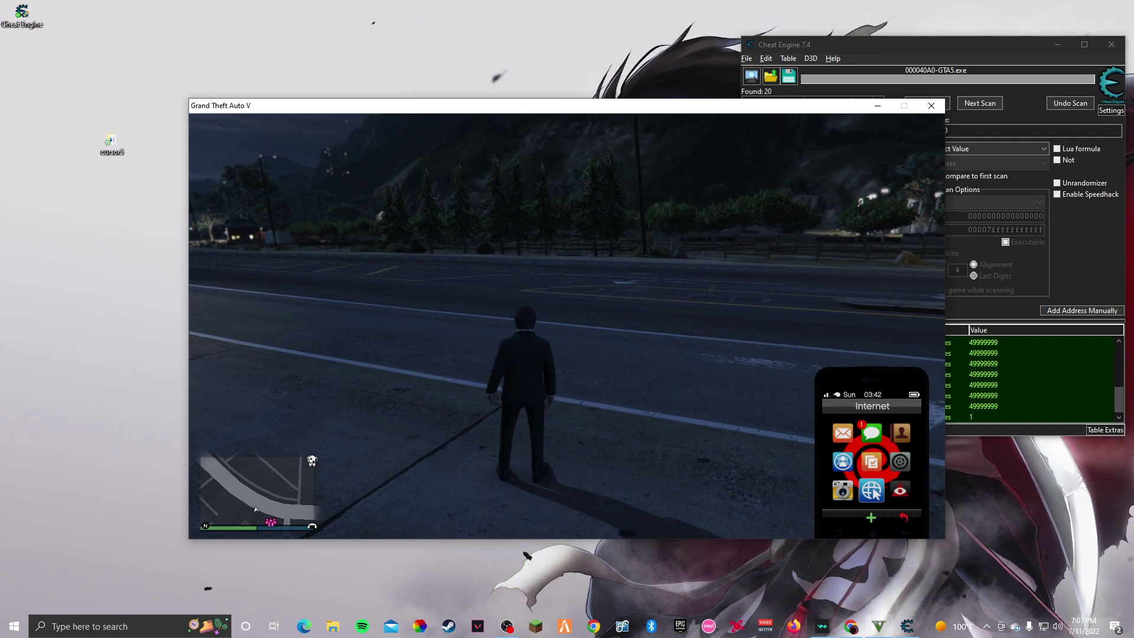
pyautogui.press('Return')
pyautogui.click(596, 290)
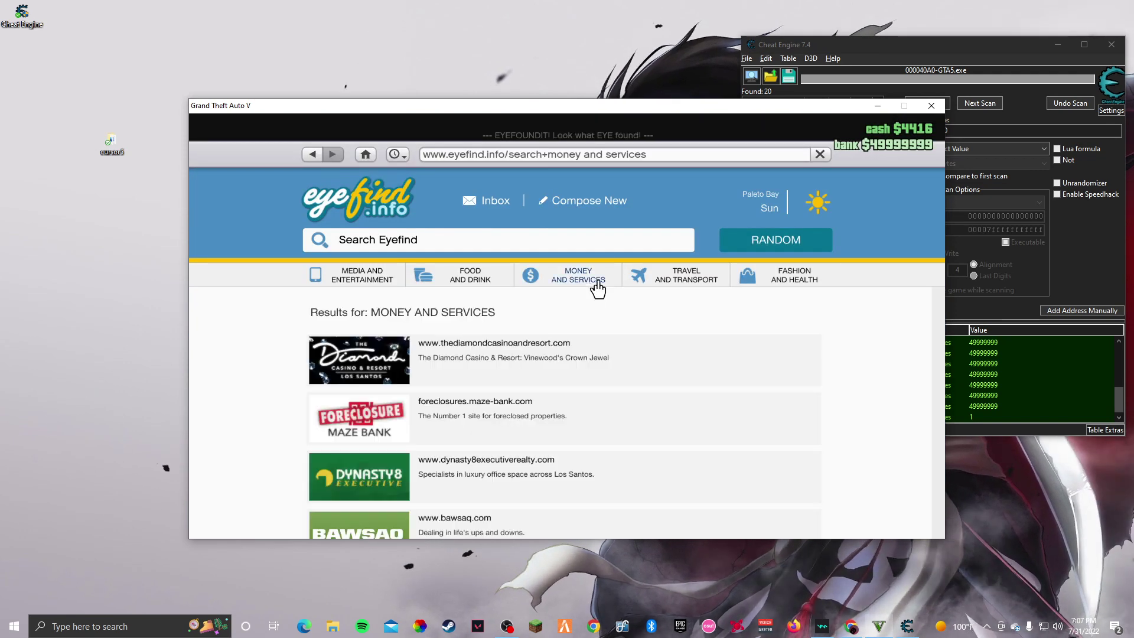
# View the Diamond Casino & Resort site, then return and look through the Money and Services results.
pyautogui.scroll(-3, 534, 366)
pyautogui.scroll(3, 535, 366)
pyautogui.click(535, 371)
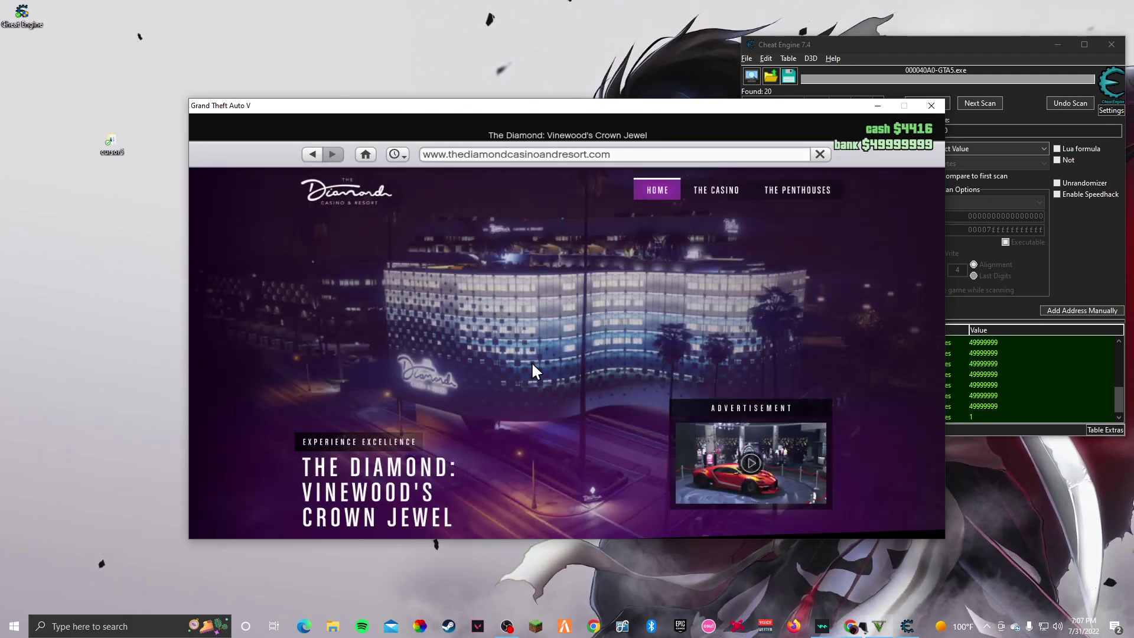
pyautogui.press('BackSpace')
pyautogui.scroll(-3, 464, 354)
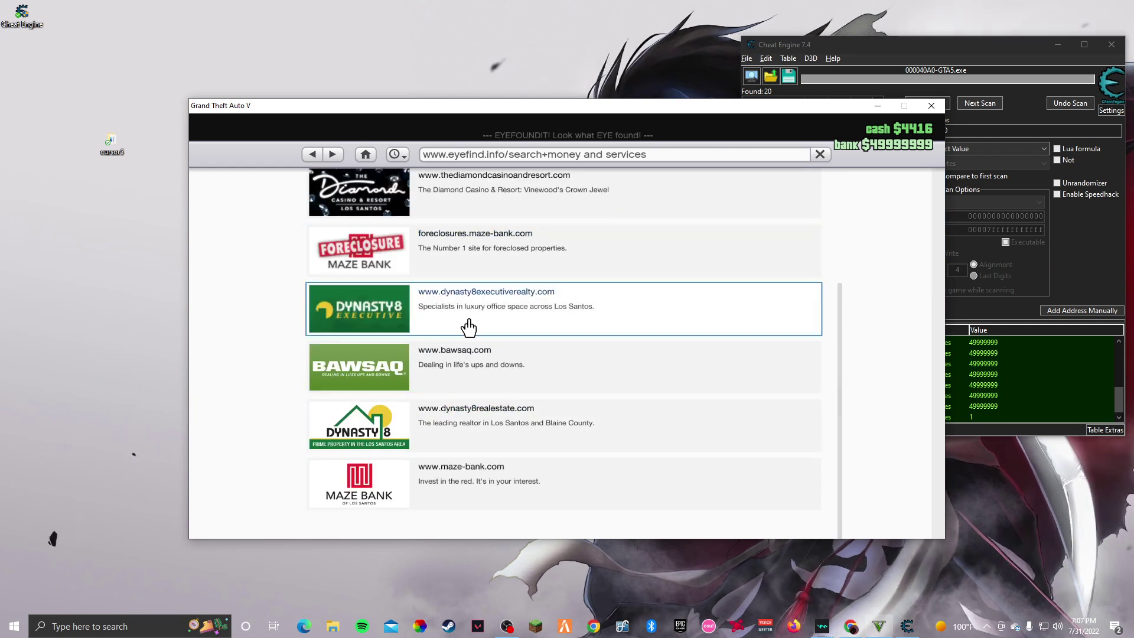
pyautogui.scroll(3, 524, 422)
# Open the Benny's Original Motor Works site from Eyefind's Travel and Transport category.
pyautogui.click(648, 267)
pyautogui.scroll(-3, 502, 325)
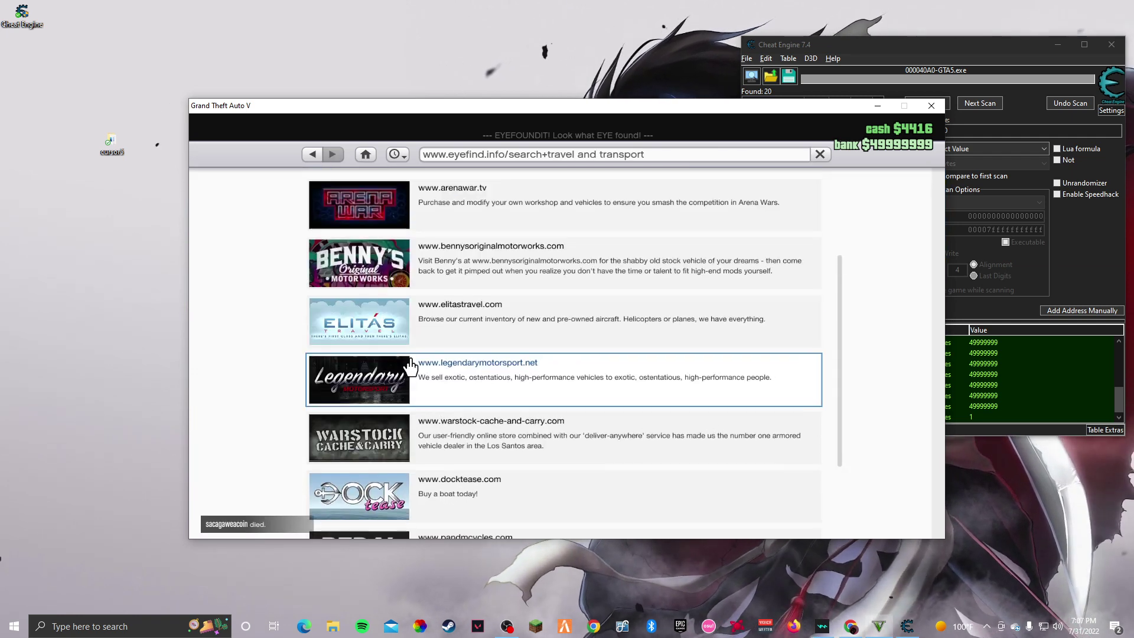
pyautogui.scroll(5, 409, 366)
pyautogui.click(499, 384)
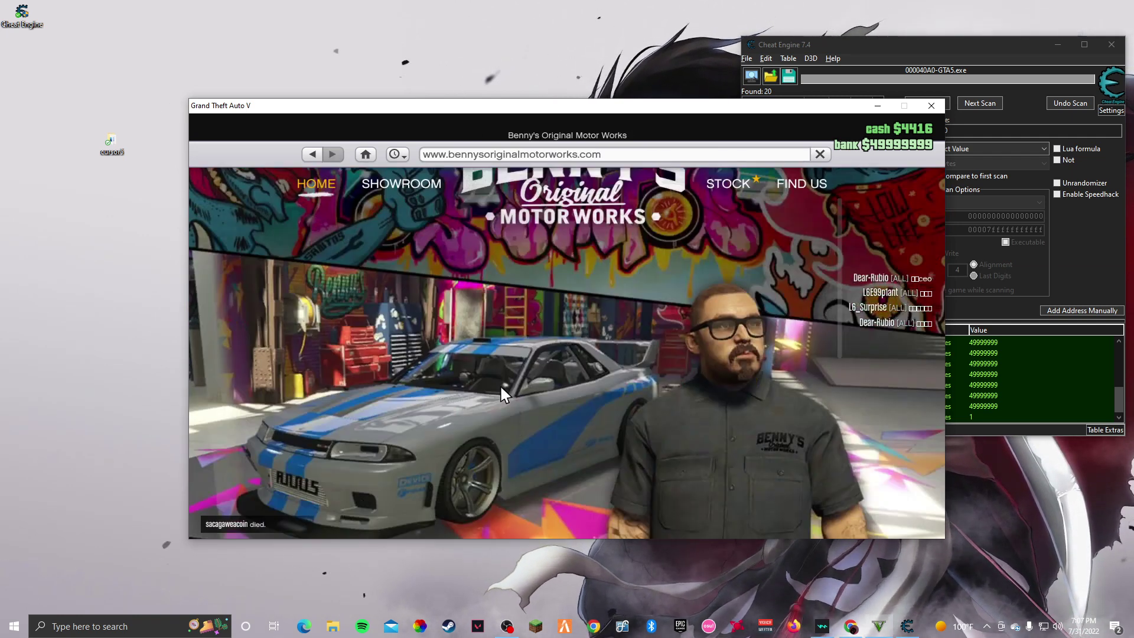
# Open Benny's Stock page and examine the vehicles for sale and their prices down to the end of the list.
pyautogui.scroll(-5, 540, 354)
pyautogui.scroll(2, 539, 414)
pyautogui.click(540, 507)
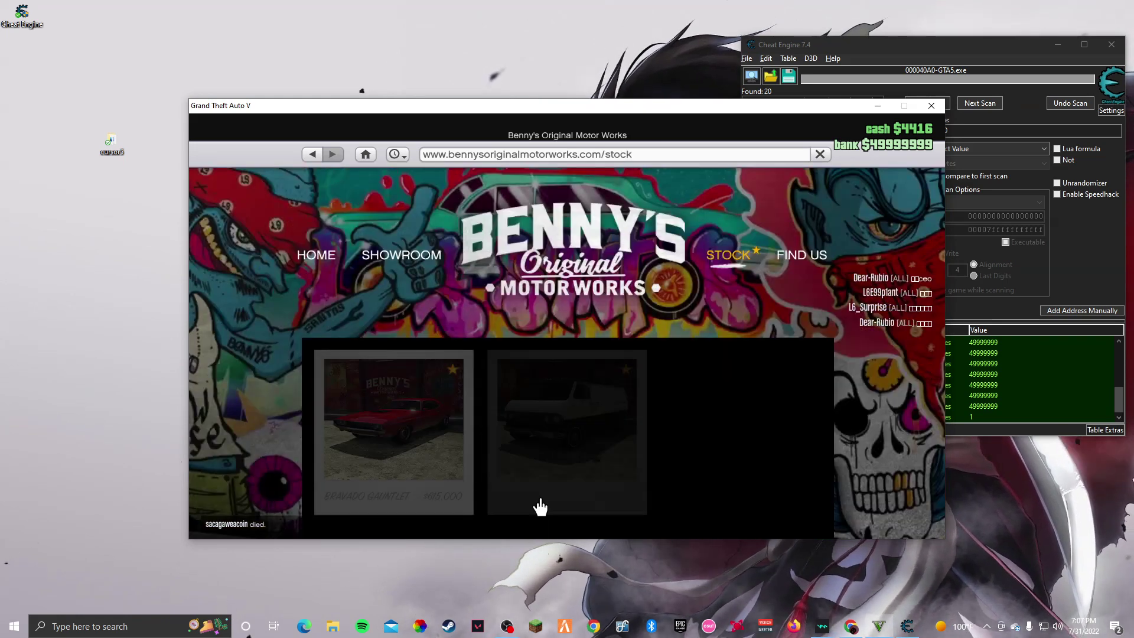
pyautogui.scroll(-5, 531, 484)
pyautogui.scroll(5, 508, 460)
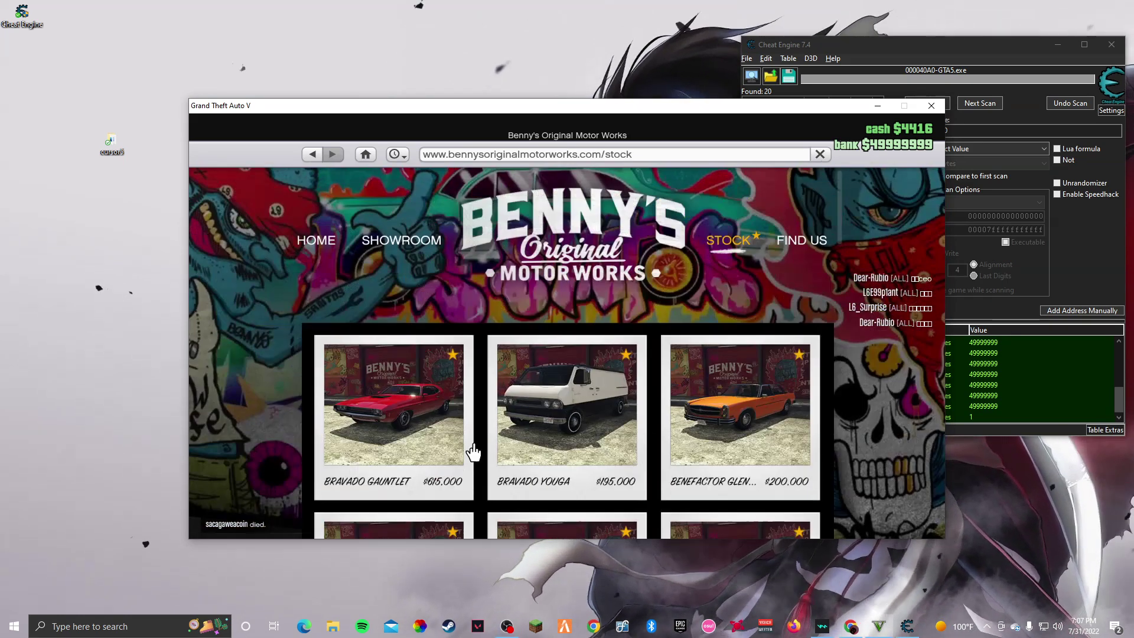
pyautogui.scroll(-5, 472, 437)
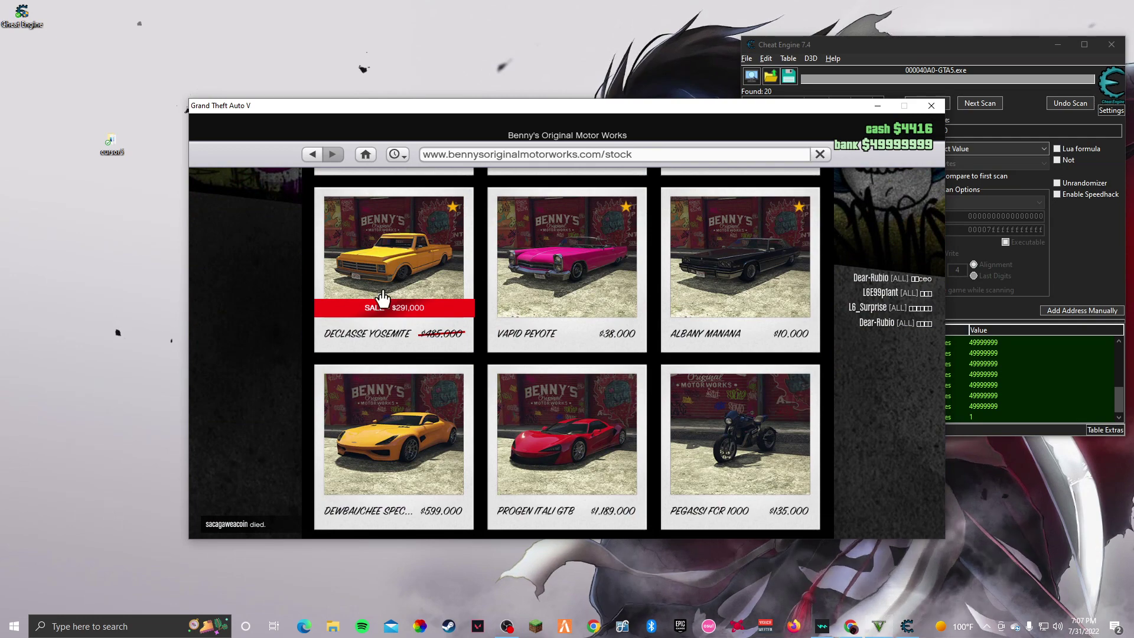
pyautogui.scroll(-9, 430, 324)
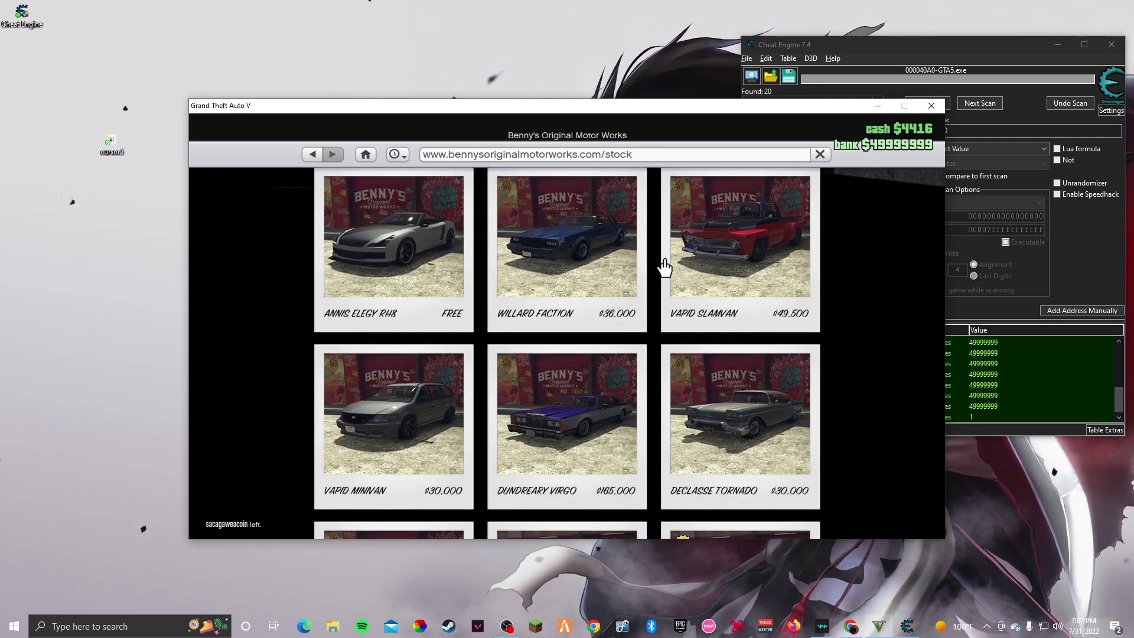
pyautogui.scroll(-6, 467, 294)
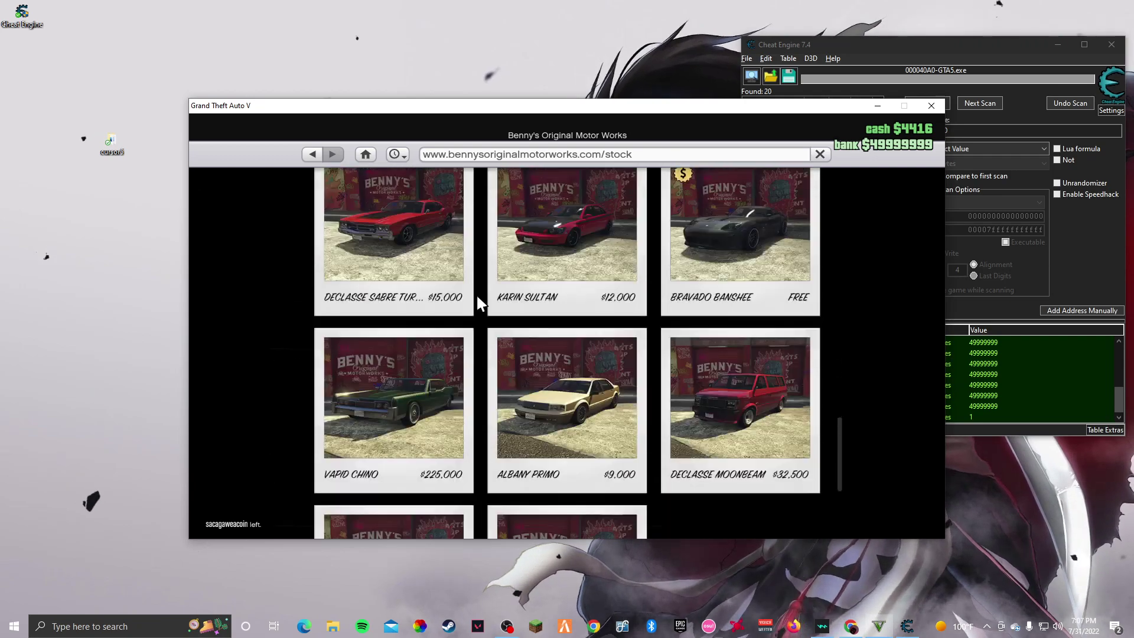
pyautogui.scroll(-3, 476, 293)
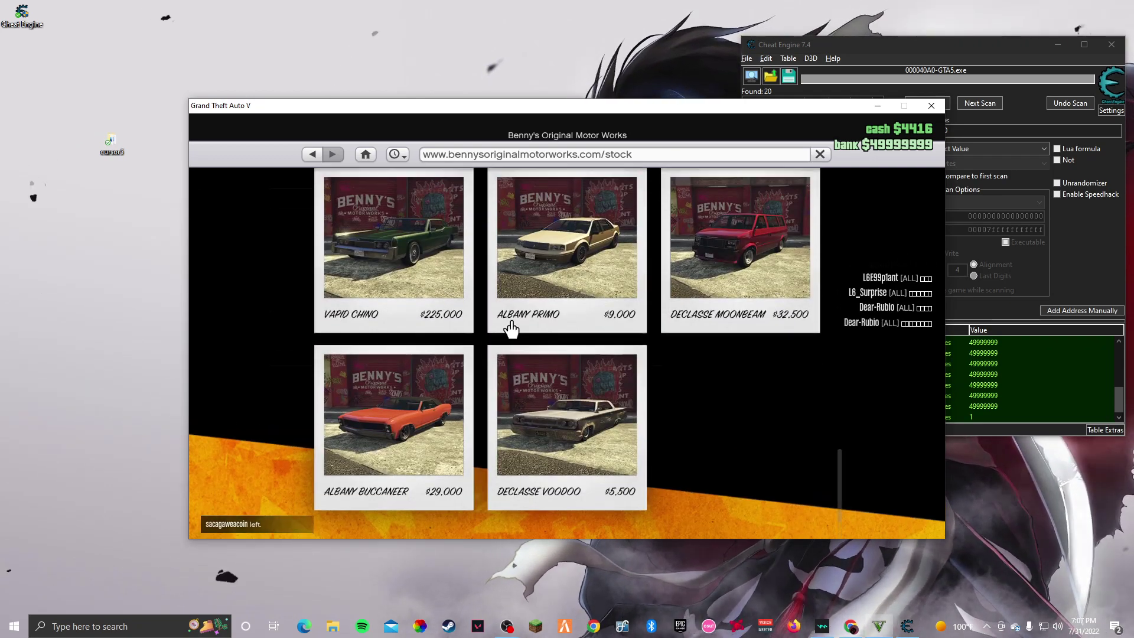
pyautogui.scroll(9, 511, 329)
# Return to Benny's home page and open the Showroom page to view its project vehicles.
pyautogui.click(313, 154)
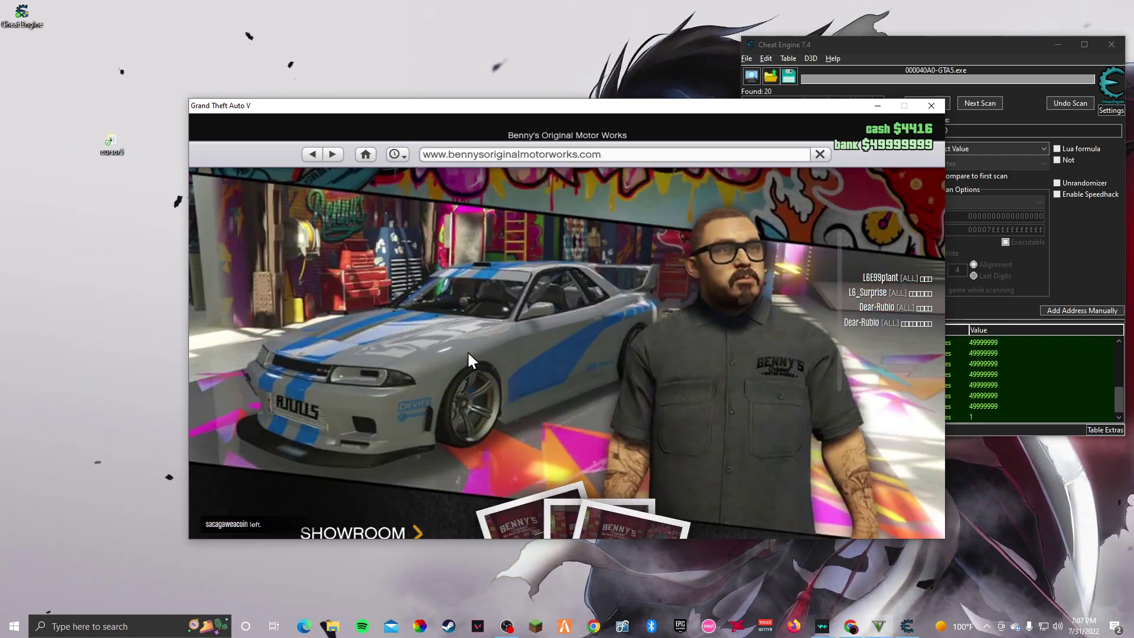
pyautogui.scroll(-5, 468, 355)
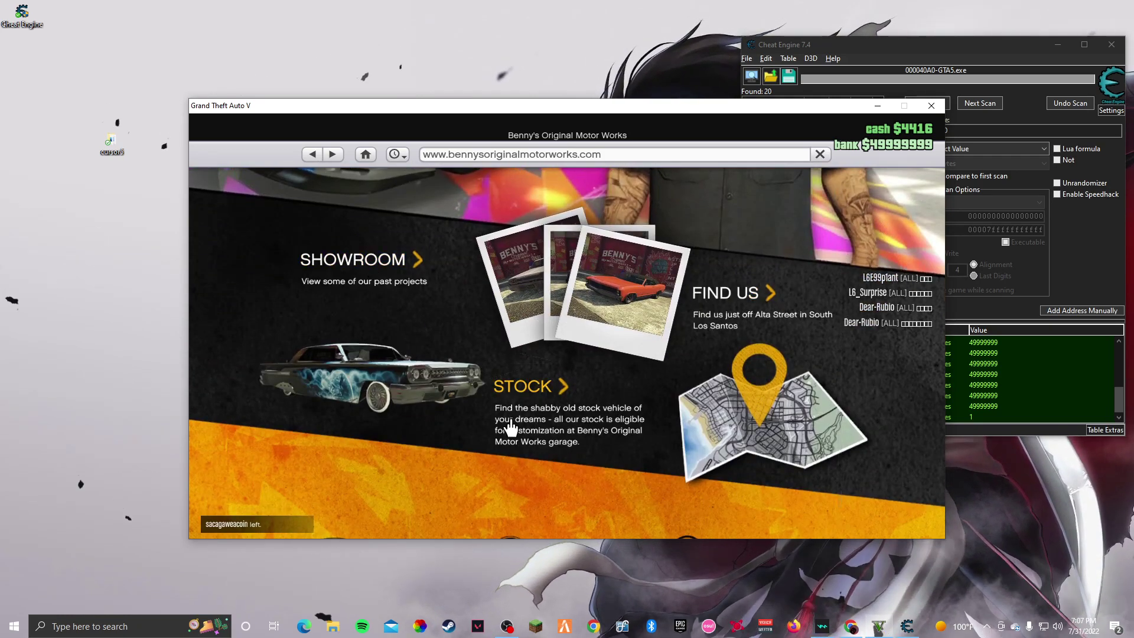
pyautogui.scroll(-2, 413, 451)
pyautogui.scroll(8, 428, 438)
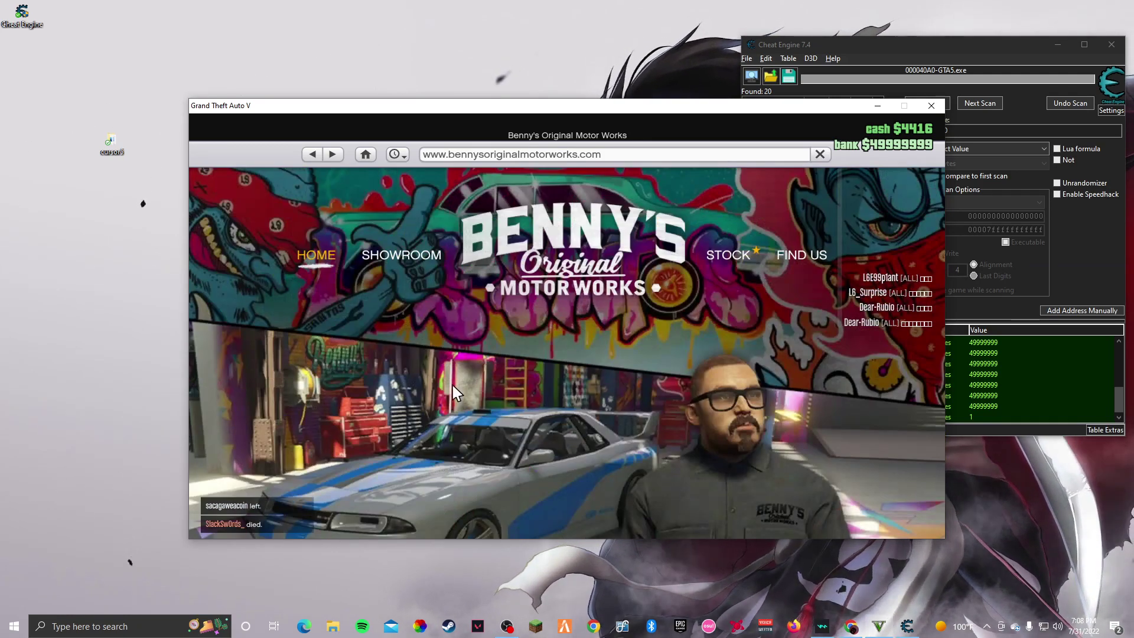
pyautogui.click(419, 269)
pyautogui.scroll(-5, 505, 344)
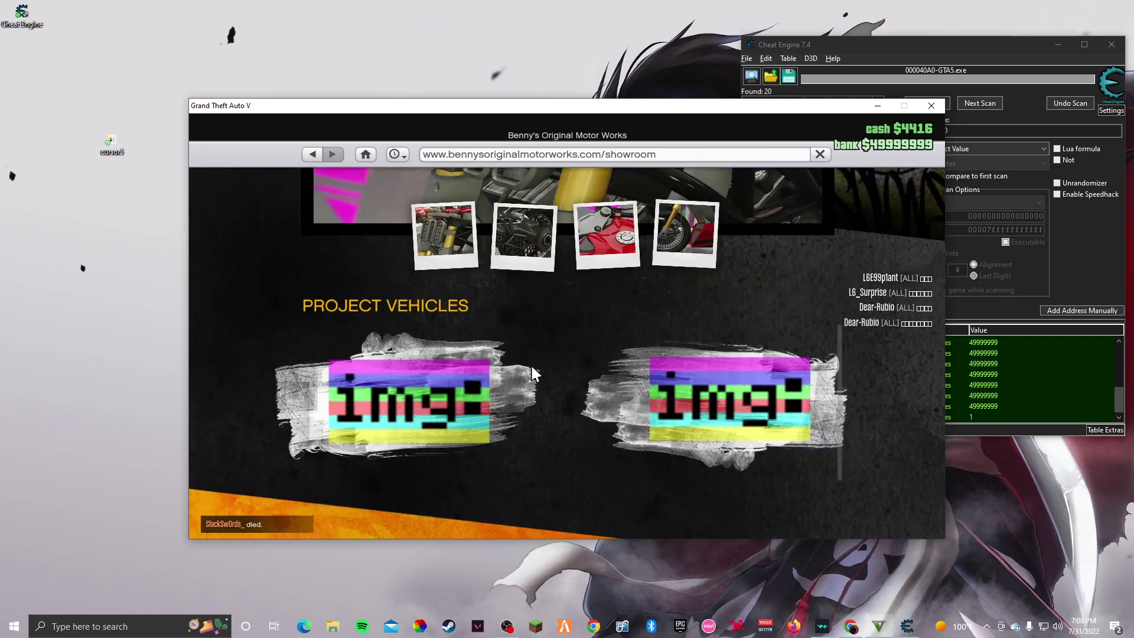
# Open the Find Us page of Benny's Original Motor Works to view its location map.
pyautogui.scroll(5, 632, 319)
pyautogui.click(727, 223)
pyautogui.click(791, 255)
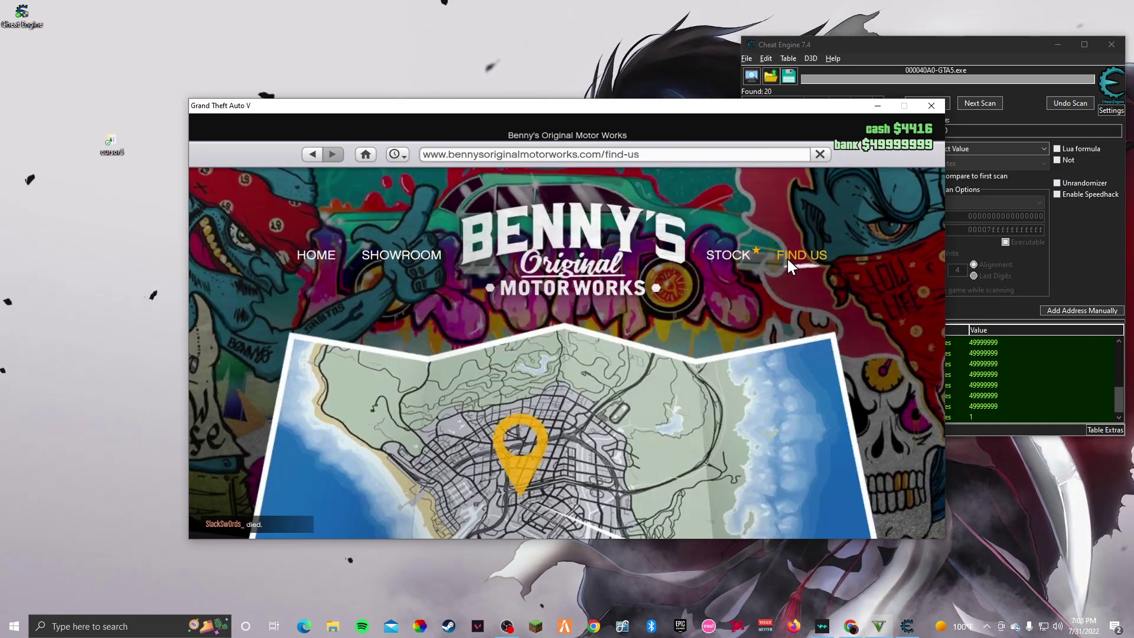
# Reopen Benny's Stock page and look through the vehicles for sale, including the free Annis Elegy RH8.
pyautogui.click(723, 259)
pyautogui.scroll(-6, 654, 423)
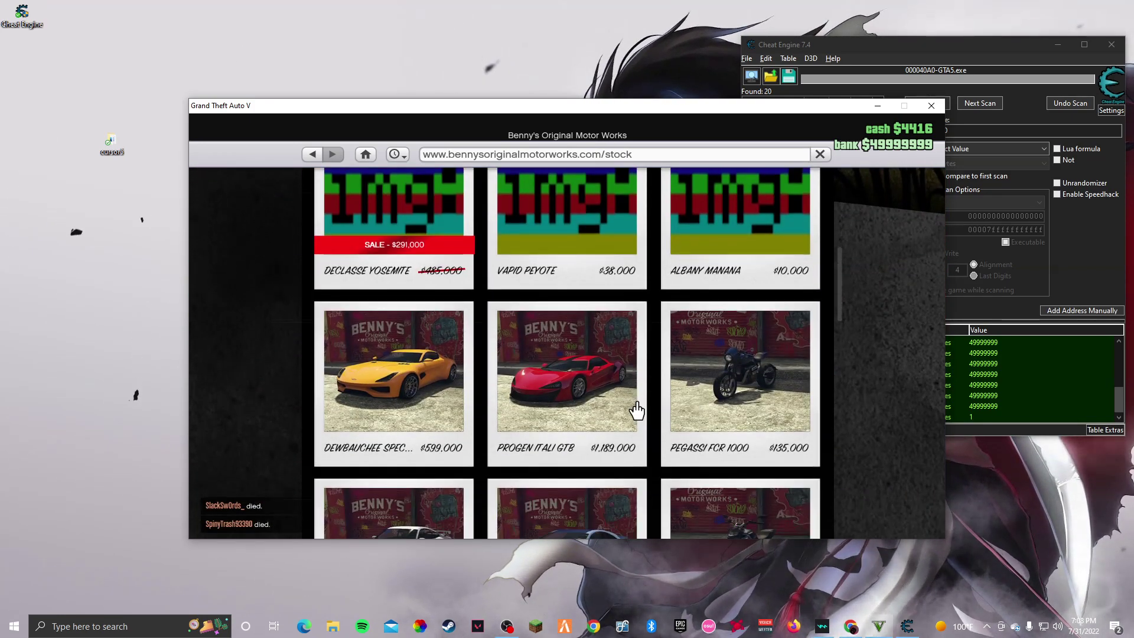
pyautogui.scroll(6, 635, 425)
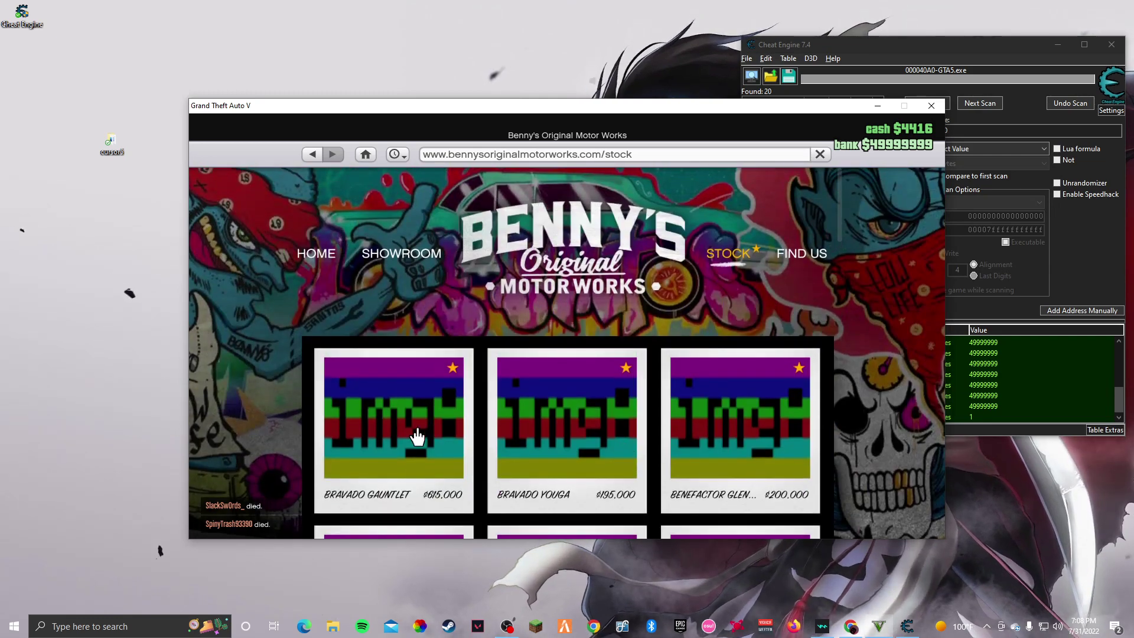
pyautogui.scroll(-10, 416, 450)
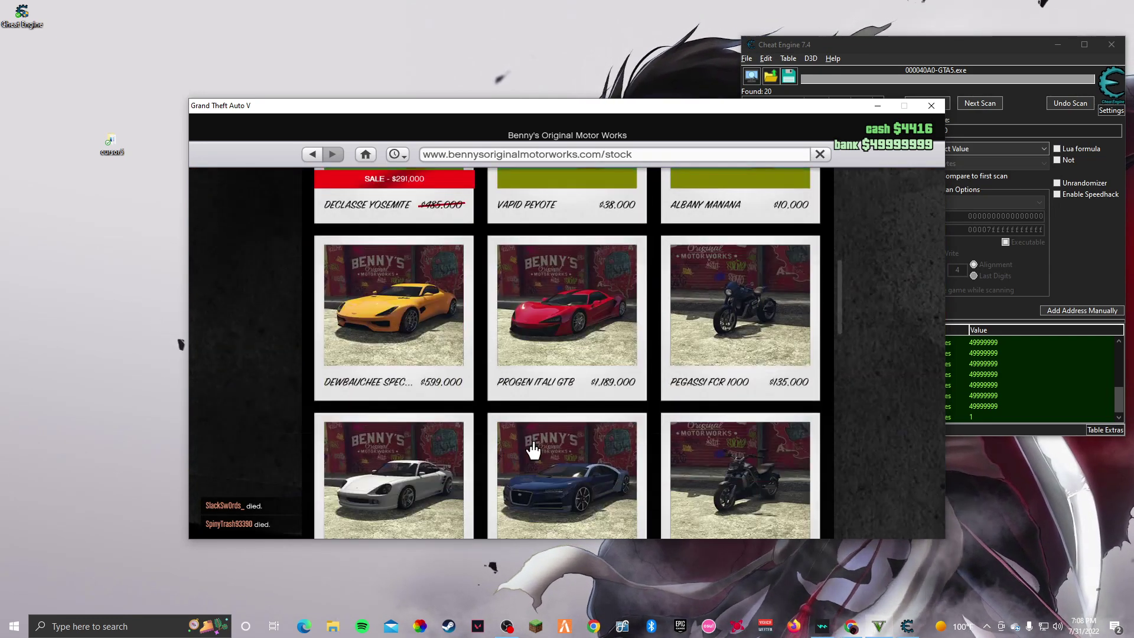
pyautogui.scroll(-8, 546, 415)
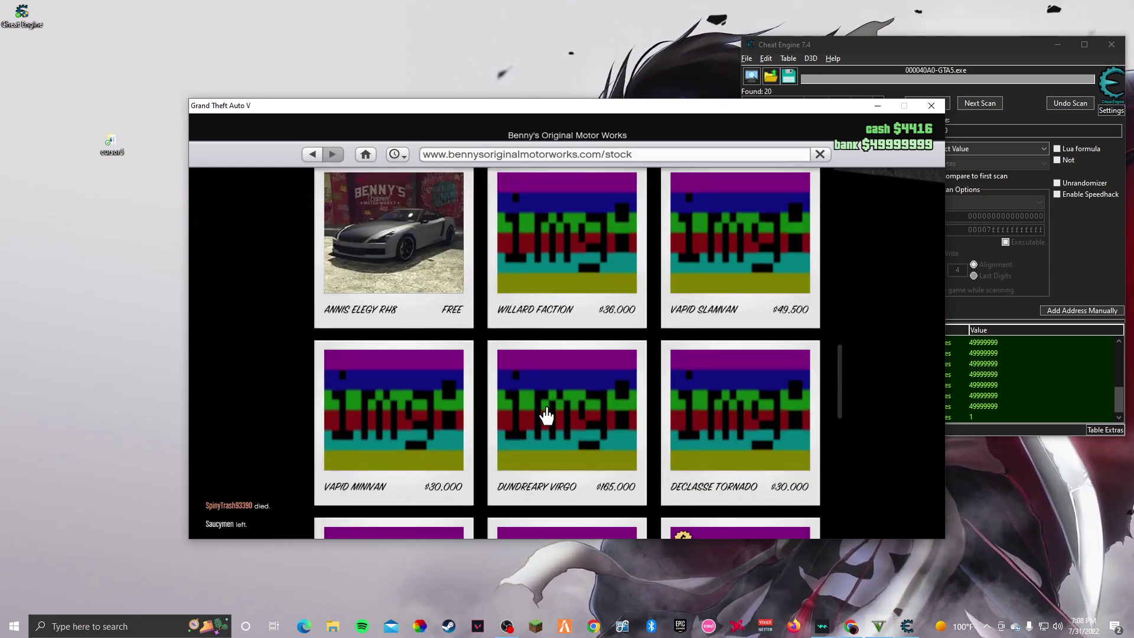
pyautogui.scroll(8, 558, 423)
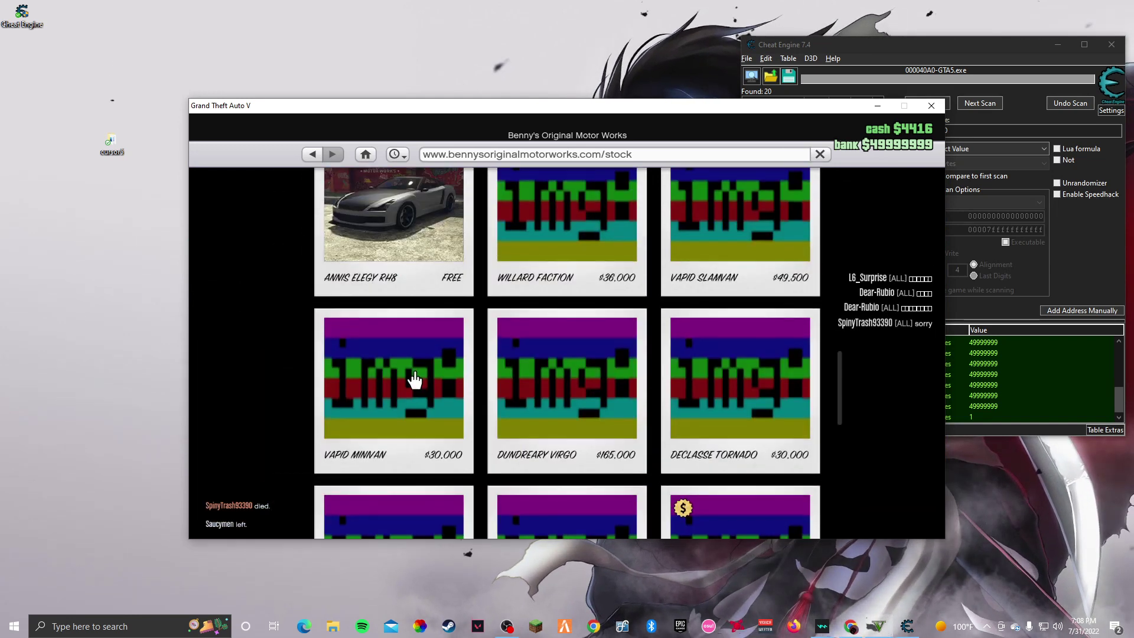
# Open the Annis Elegy RH8 details and buy the stock vehicle for $0.
pyautogui.click(411, 429)
pyautogui.scroll(-8, 590, 425)
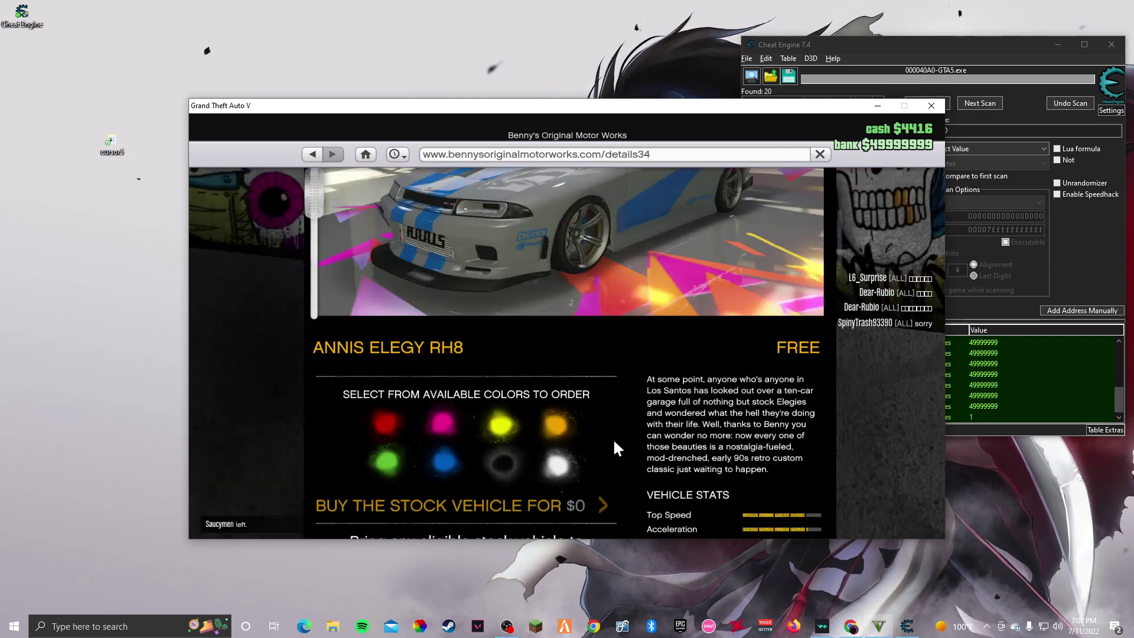
pyautogui.click(515, 375)
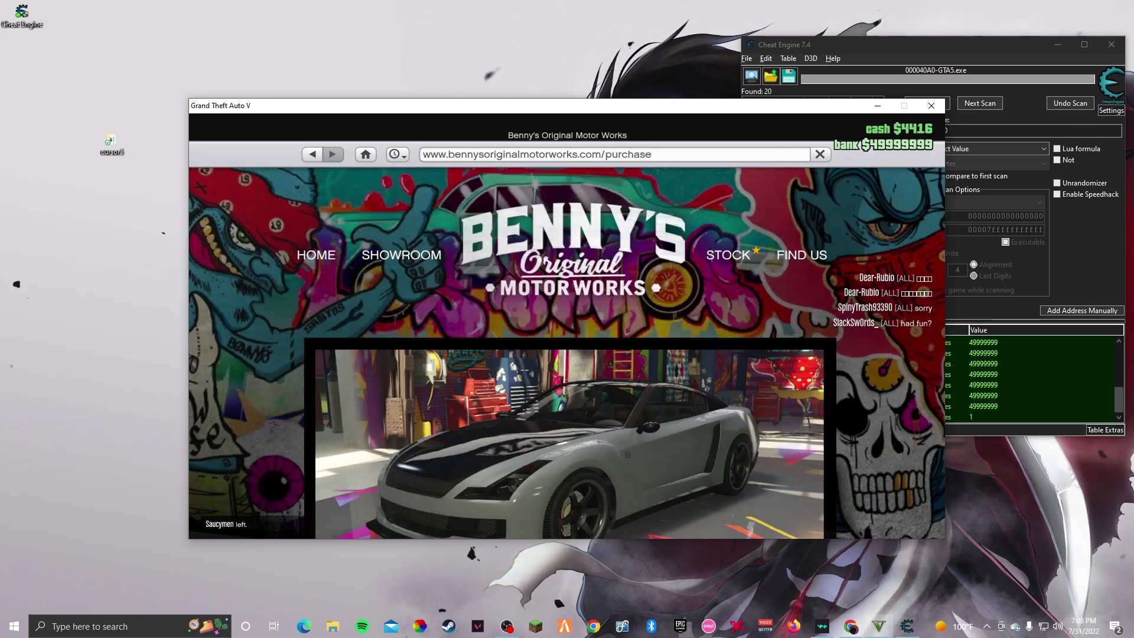
pyautogui.click(266, 160)
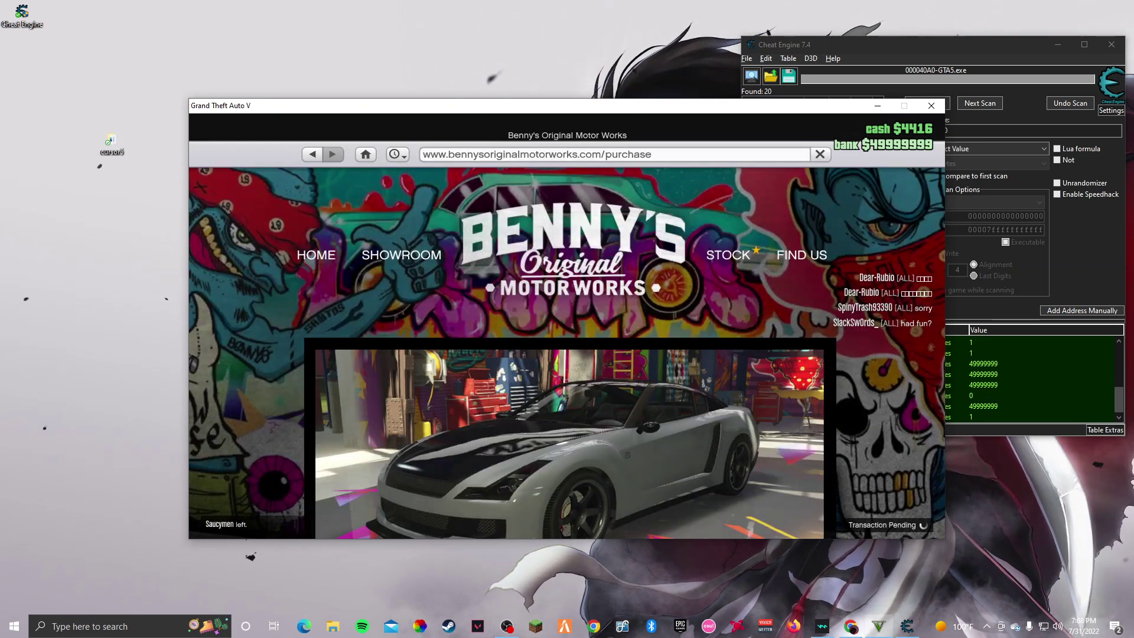
# Open Dynasty 8 Executive from the Eyefind homepage and view the Lombank West and Maze Bank West offices on the map.
pyautogui.click(366, 158)
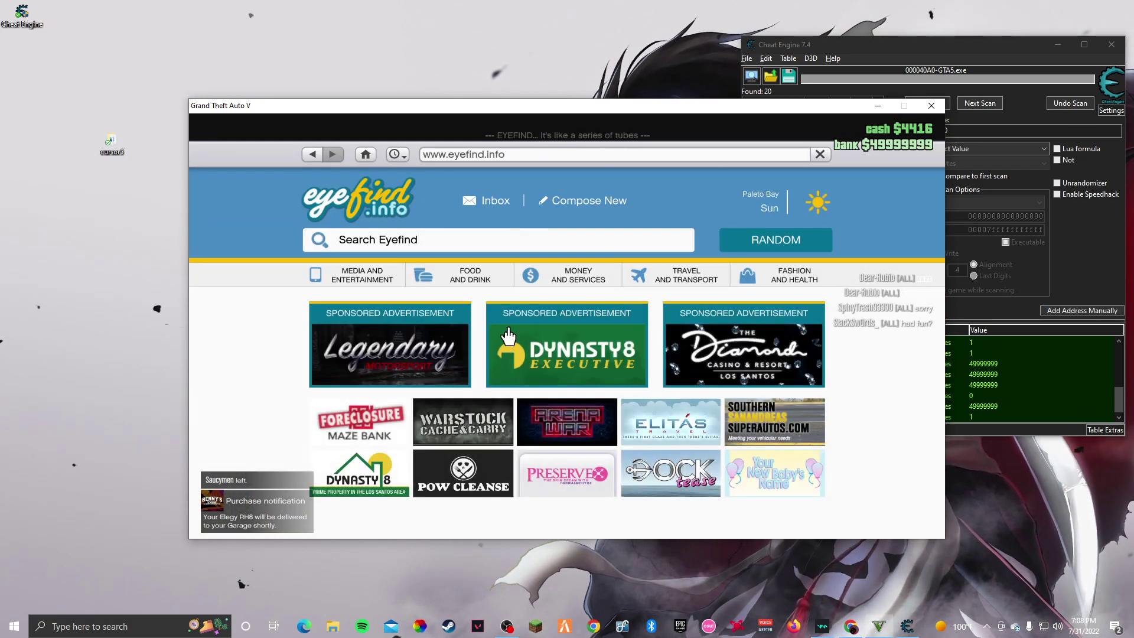
pyautogui.click(507, 336)
pyautogui.click(576, 410)
pyautogui.click(556, 342)
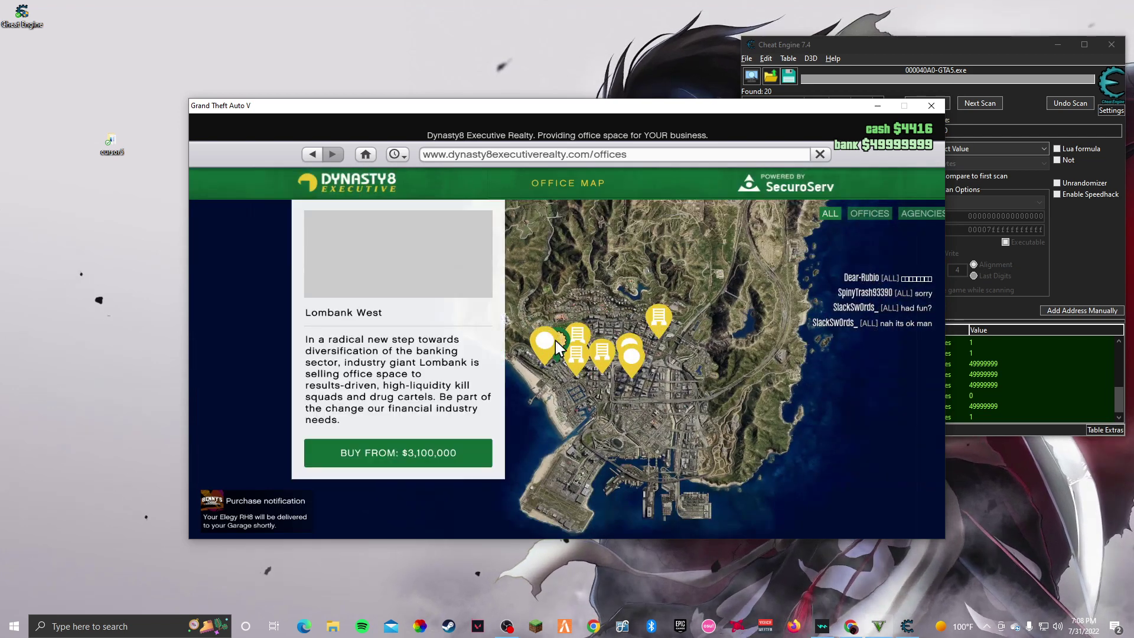
pyautogui.click(556, 336)
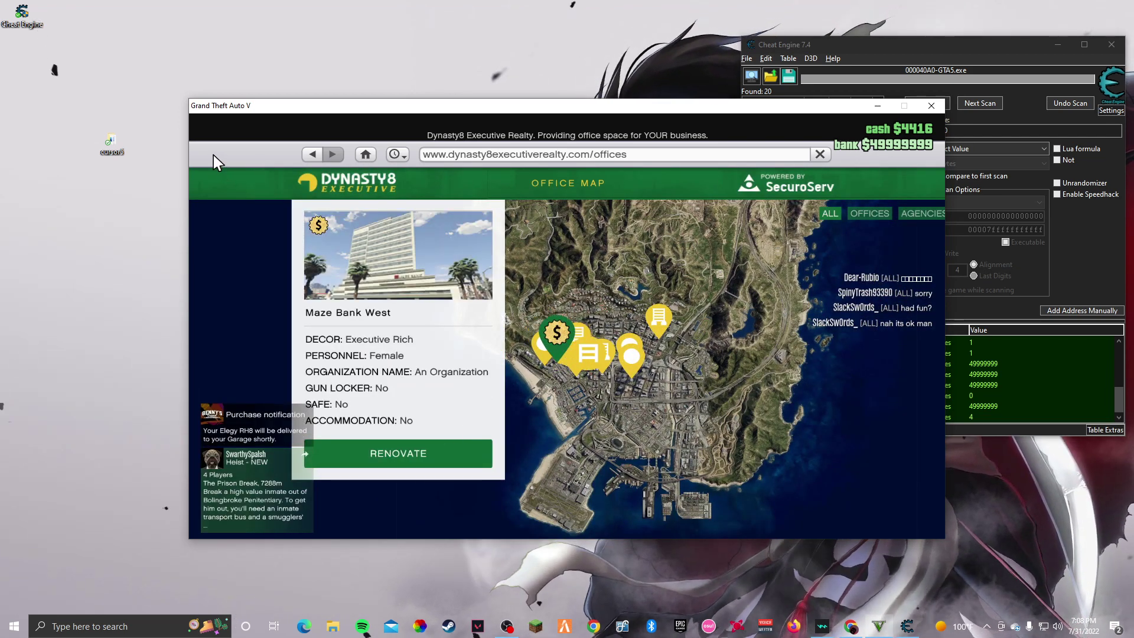
# Return to Eyefind, look through Money and Services, and open Legendary Motorsport from the Travel and Transport results.
pyautogui.click(366, 154)
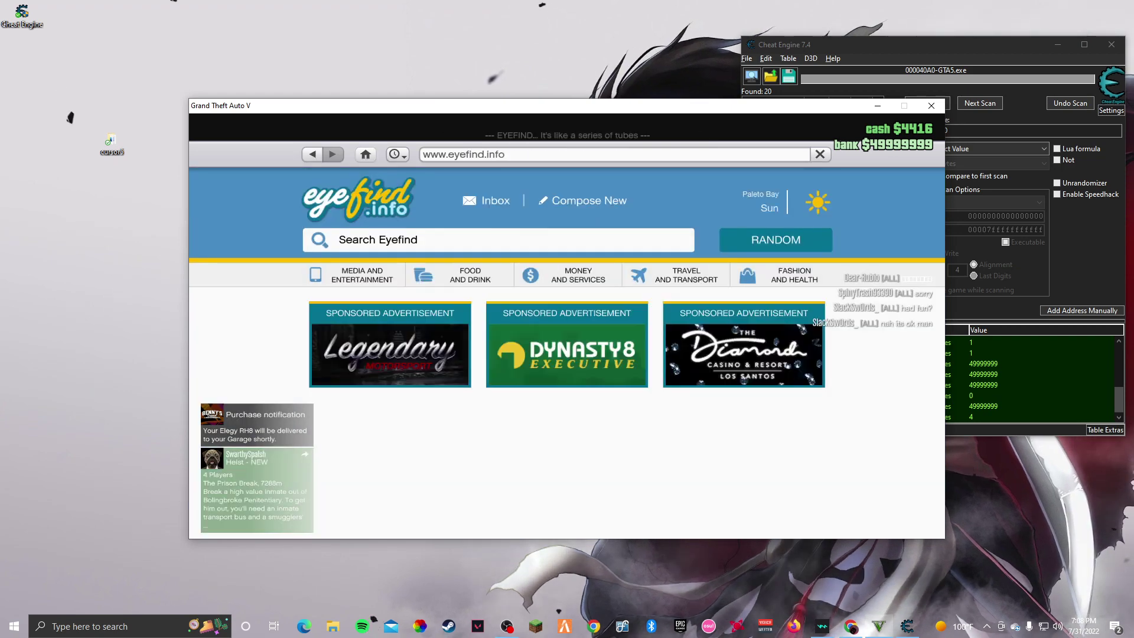
pyautogui.click(586, 278)
pyautogui.scroll(-3, 414, 434)
pyautogui.scroll(3, 502, 354)
pyautogui.click(662, 283)
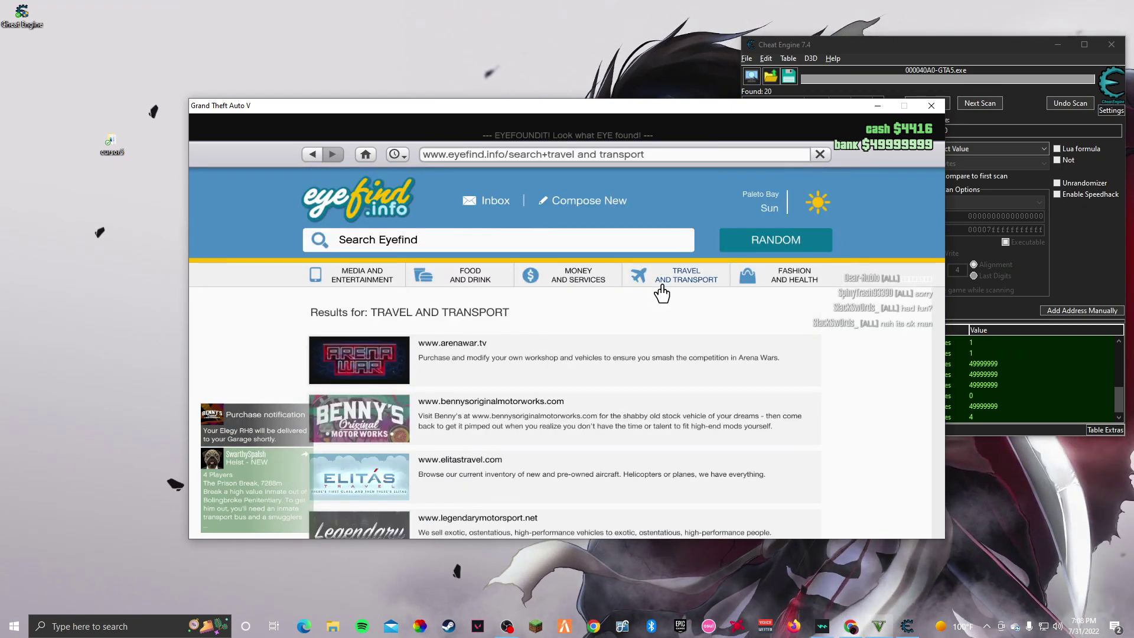
pyautogui.scroll(-5, 413, 355)
pyautogui.click(367, 355)
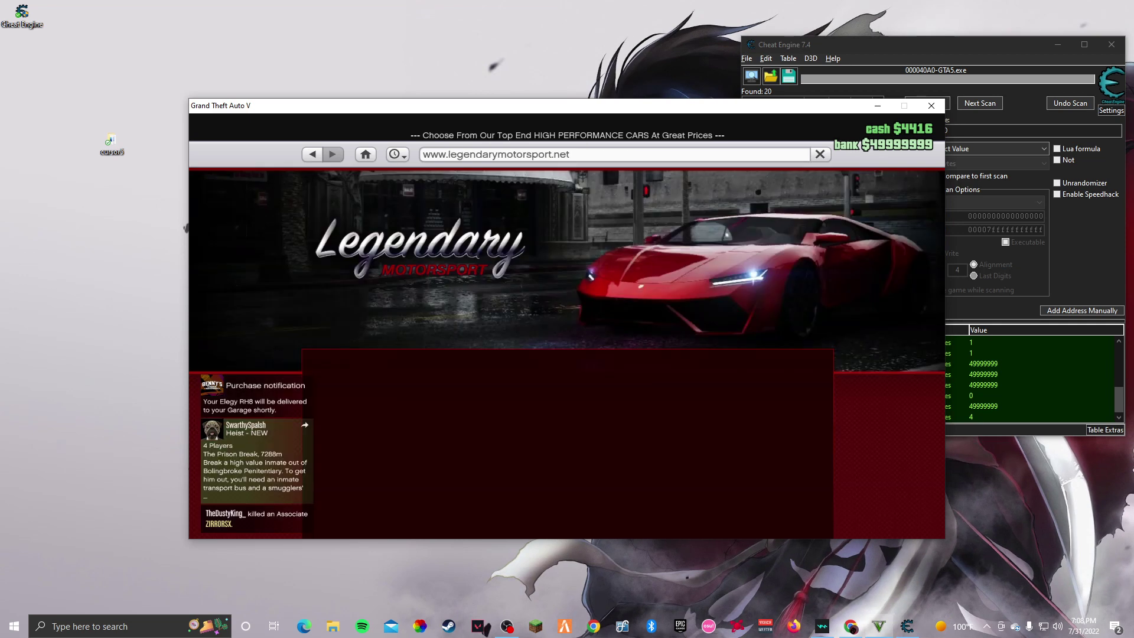
# Look through Legendary Motorsport's featured vehicles and the first two-door models with their prices.
pyautogui.scroll(-3, 654, 304)
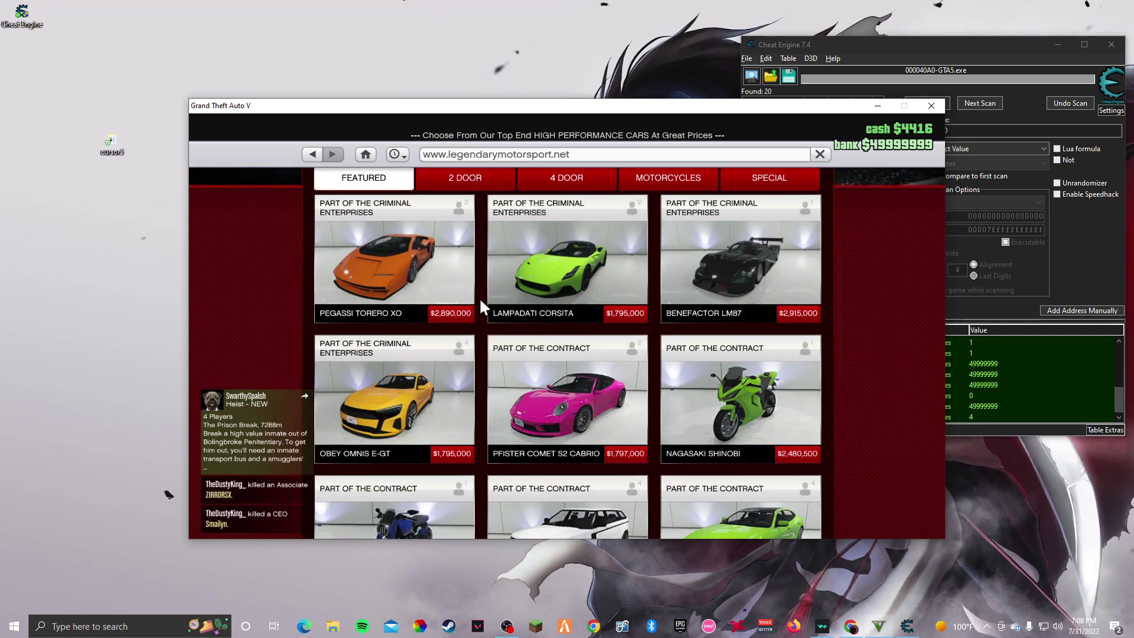
pyautogui.scroll(-5, 479, 305)
pyautogui.scroll(5, 585, 332)
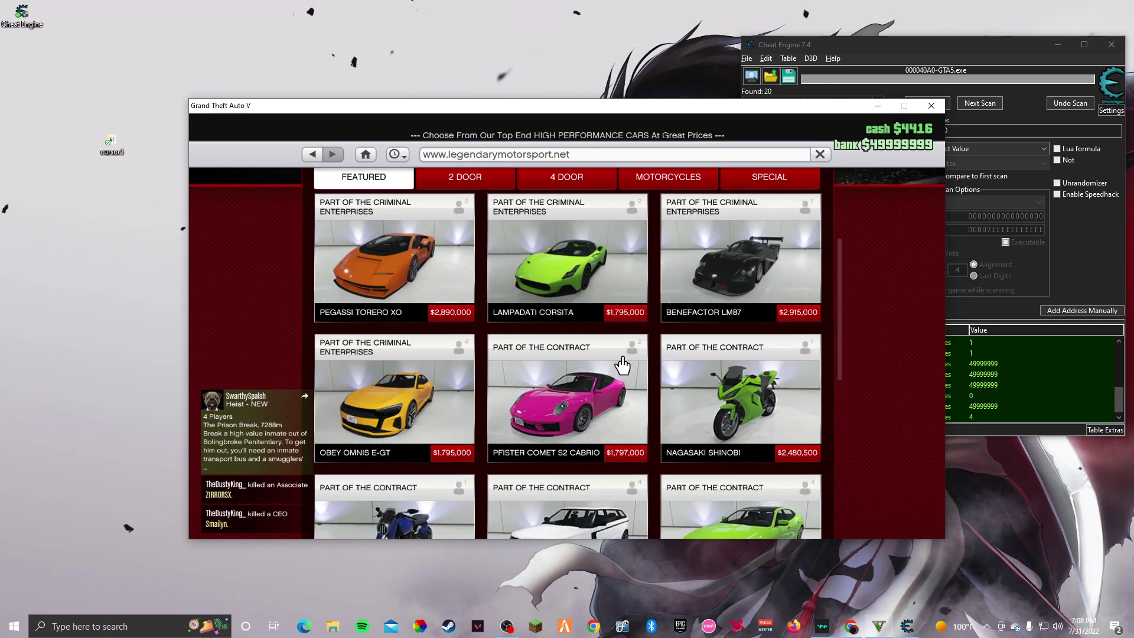
pyautogui.scroll(2, 608, 365)
pyautogui.scroll(-5, 547, 372)
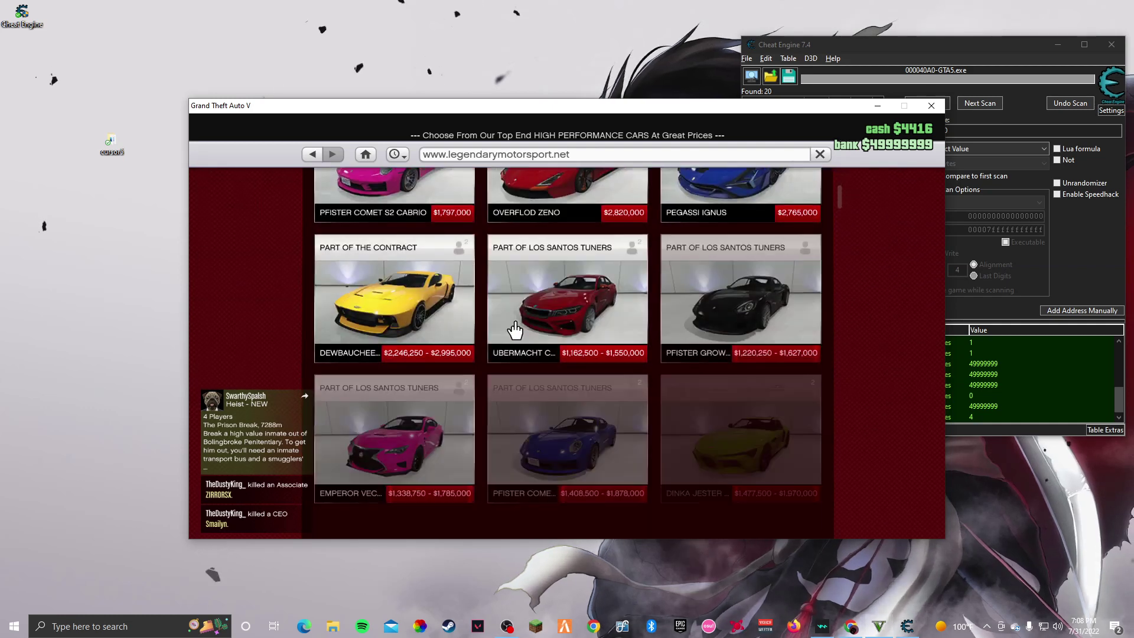
pyautogui.scroll(2, 514, 331)
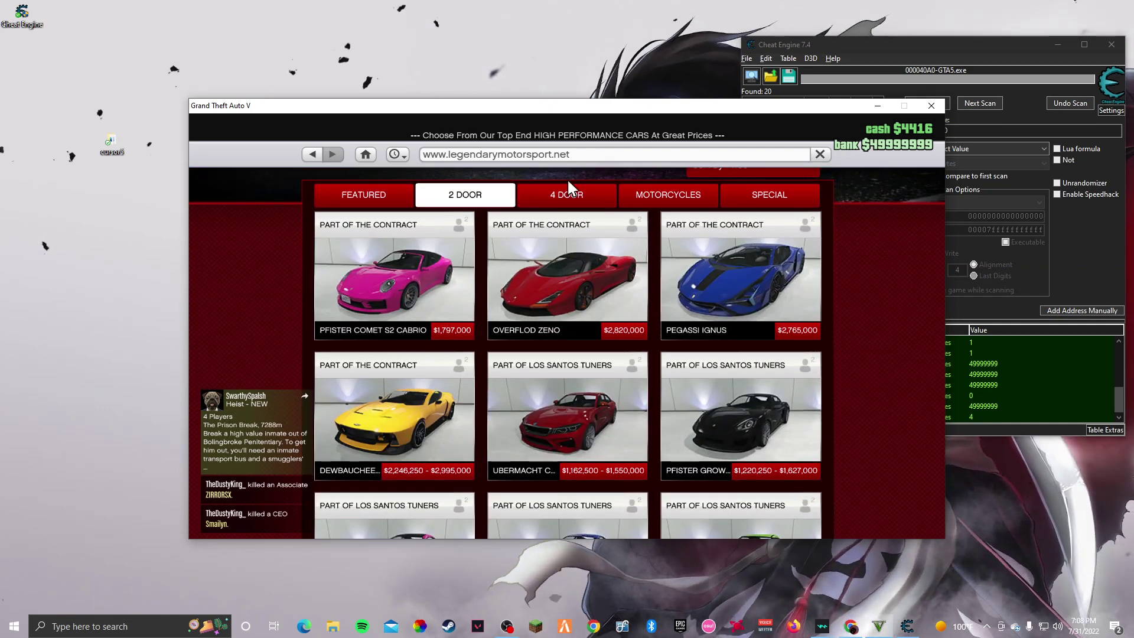
# View the open-wheel race cars in Legendary Motorsport's Special category.
pyautogui.click(768, 195)
pyautogui.scroll(-4, 531, 330)
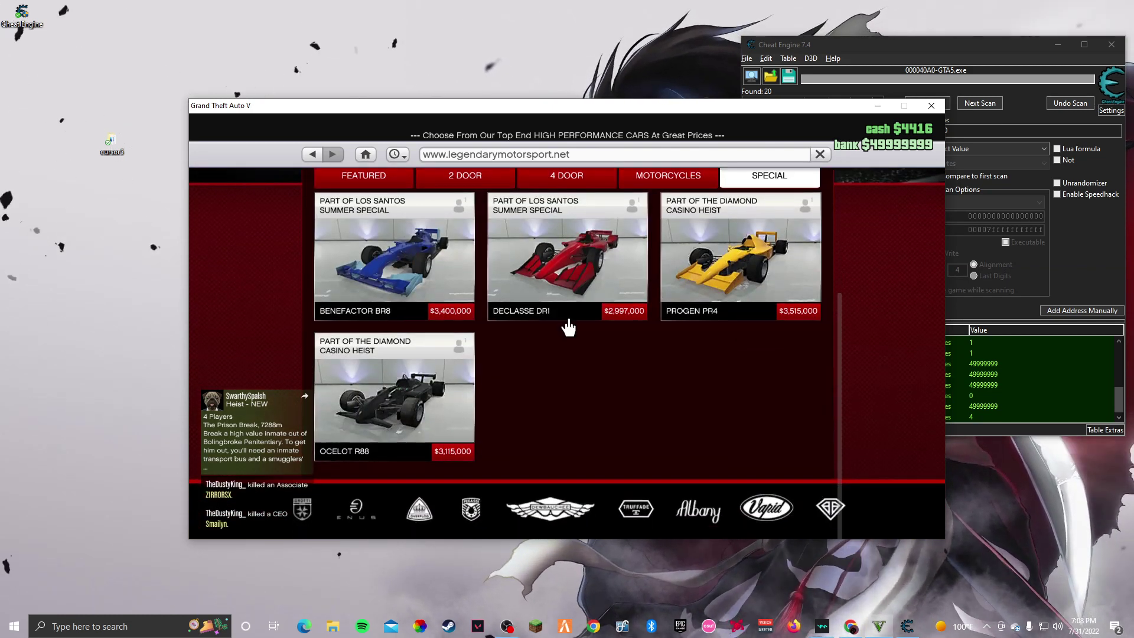
pyautogui.scroll(4, 568, 326)
# Show the Motorcycles category and examine the bikes and prices down to the end of the list.
pyautogui.click(668, 324)
pyautogui.scroll(-5, 506, 349)
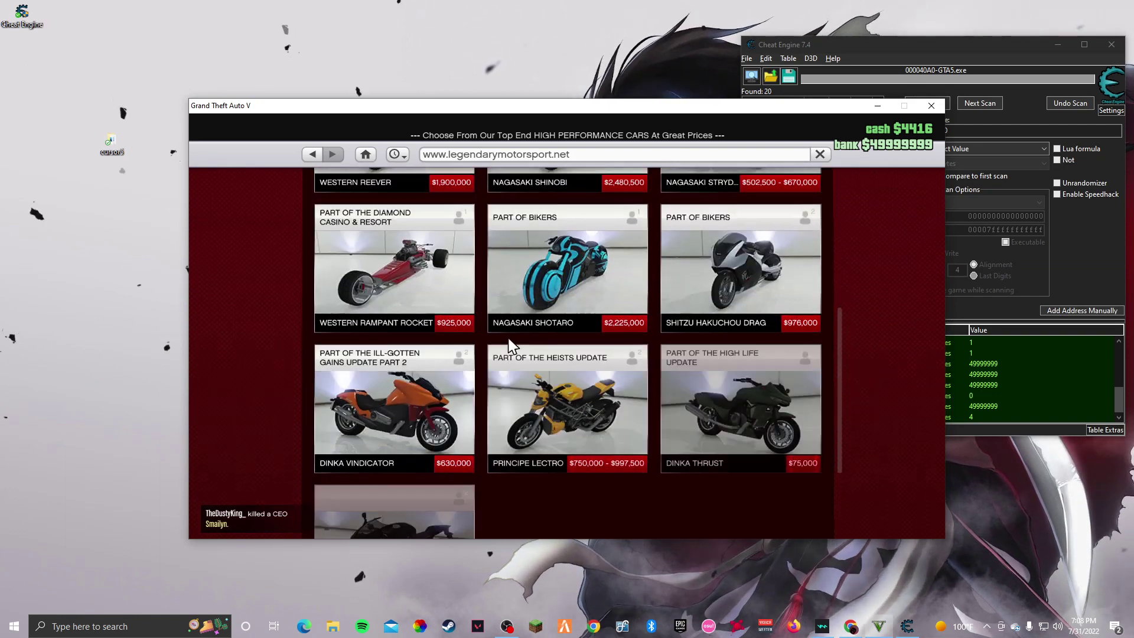
pyautogui.scroll(-4, 509, 343)
pyautogui.scroll(6, 508, 336)
pyautogui.scroll(-6, 519, 366)
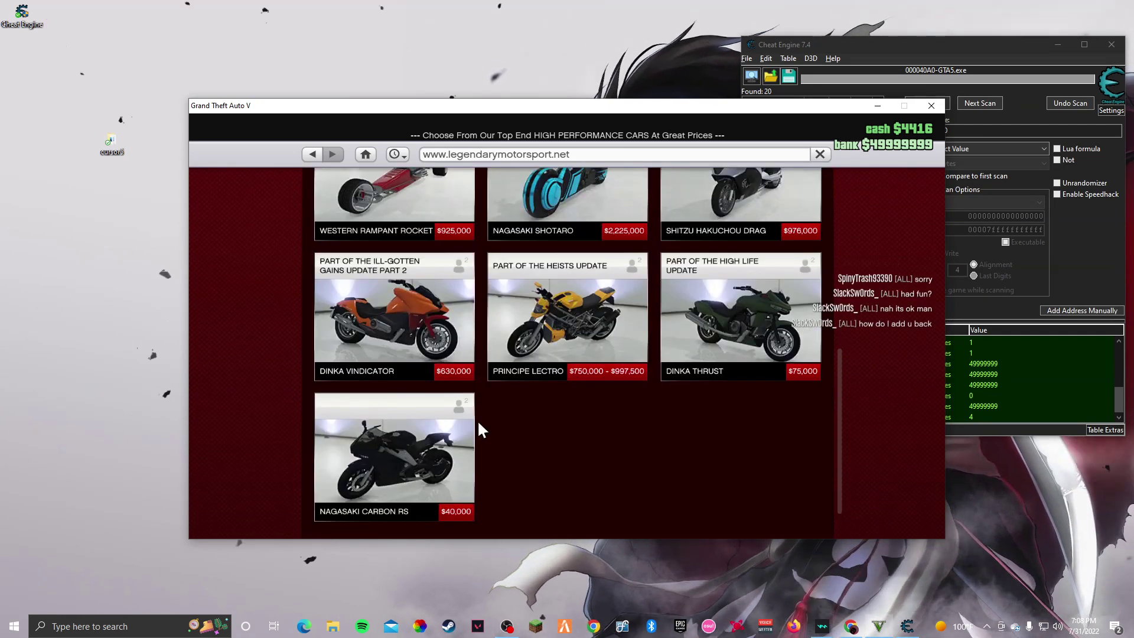
pyautogui.scroll(-2, 479, 425)
pyautogui.scroll(7, 519, 378)
# Show the 4 Door category and examine its vehicles and prices down to the end of the list.
pyautogui.click(540, 335)
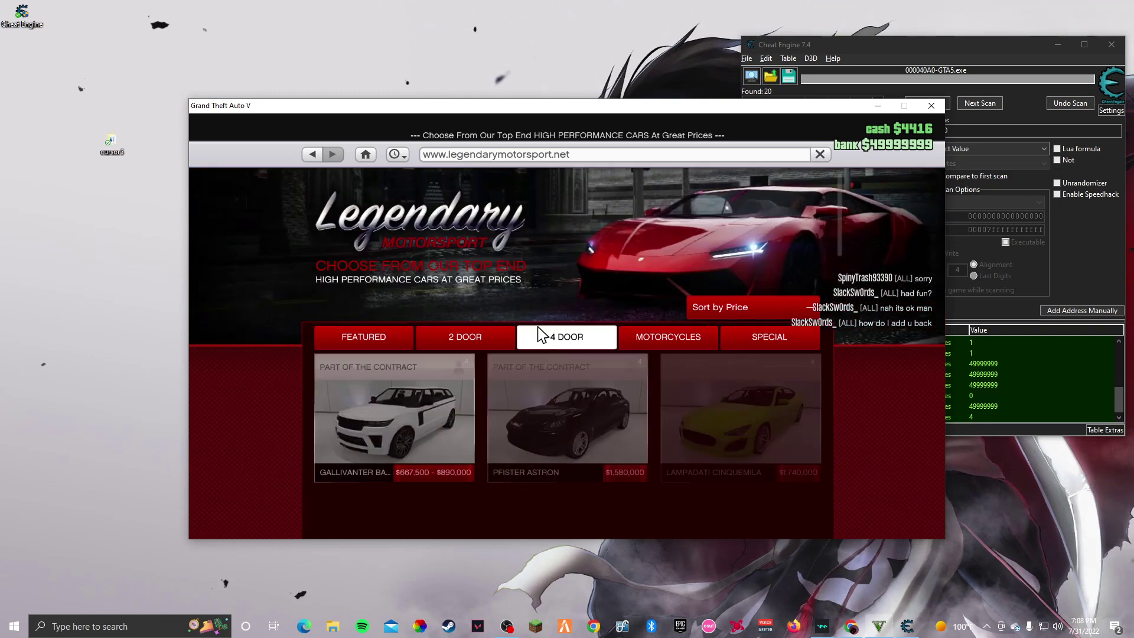
pyautogui.scroll(-4, 519, 329)
pyautogui.scroll(3, 519, 331)
pyautogui.scroll(-1, 523, 333)
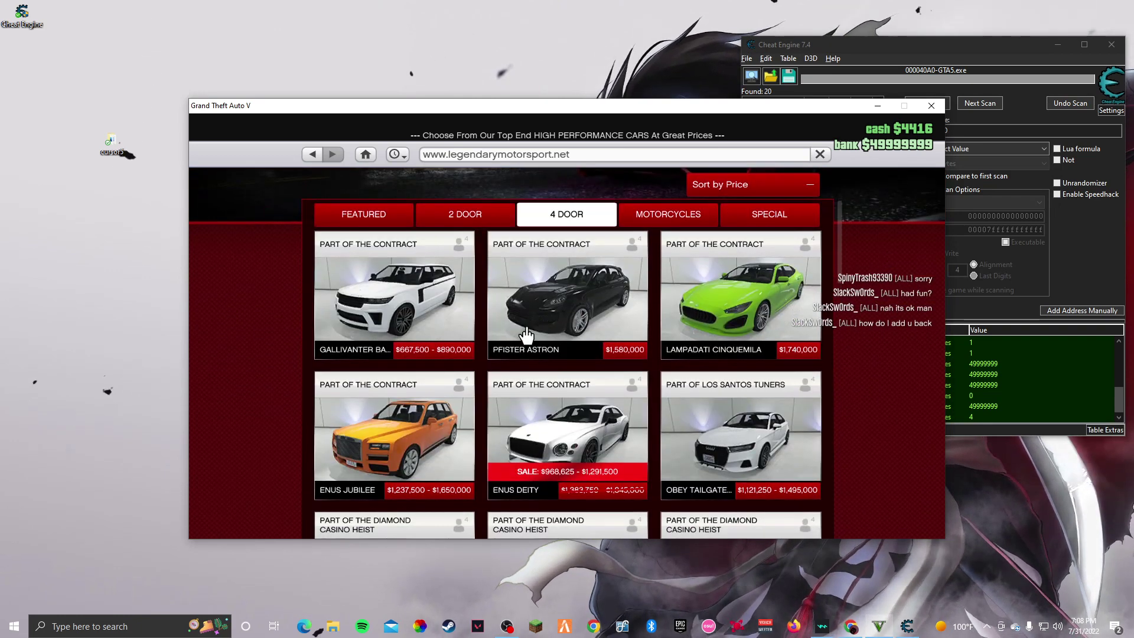
pyautogui.scroll(-4, 514, 365)
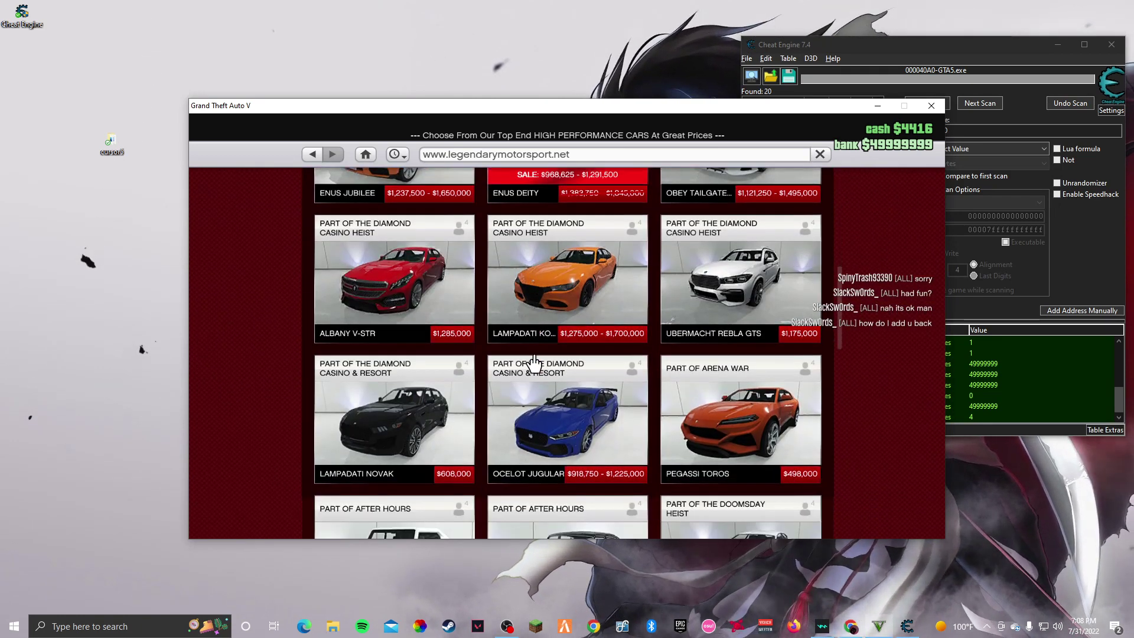
pyautogui.scroll(-5, 536, 360)
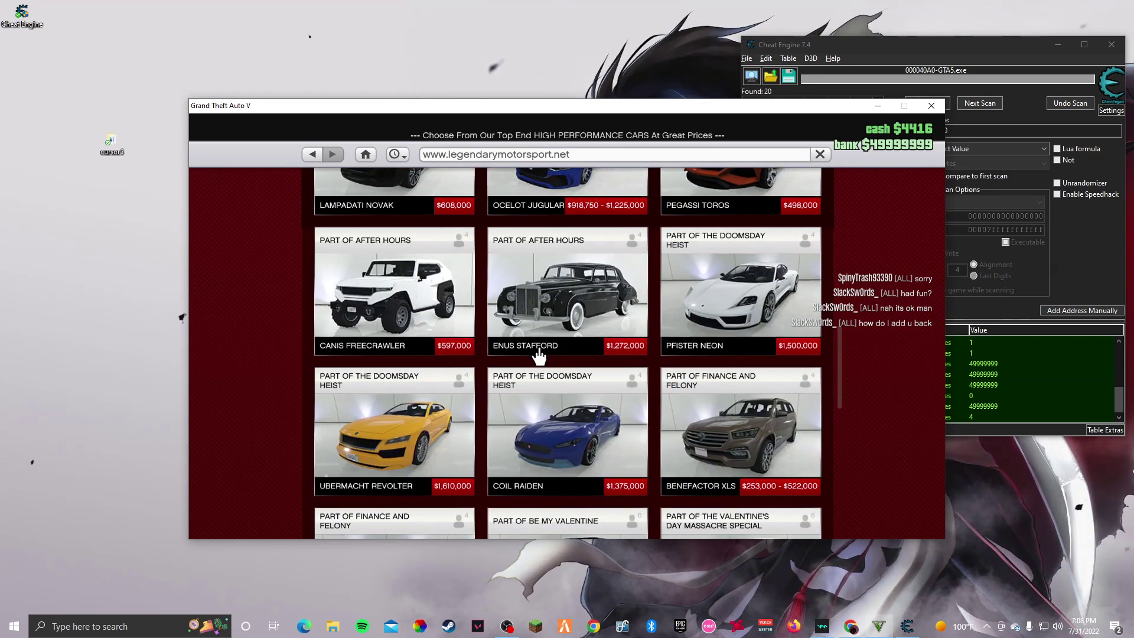
pyautogui.scroll(-4, 539, 357)
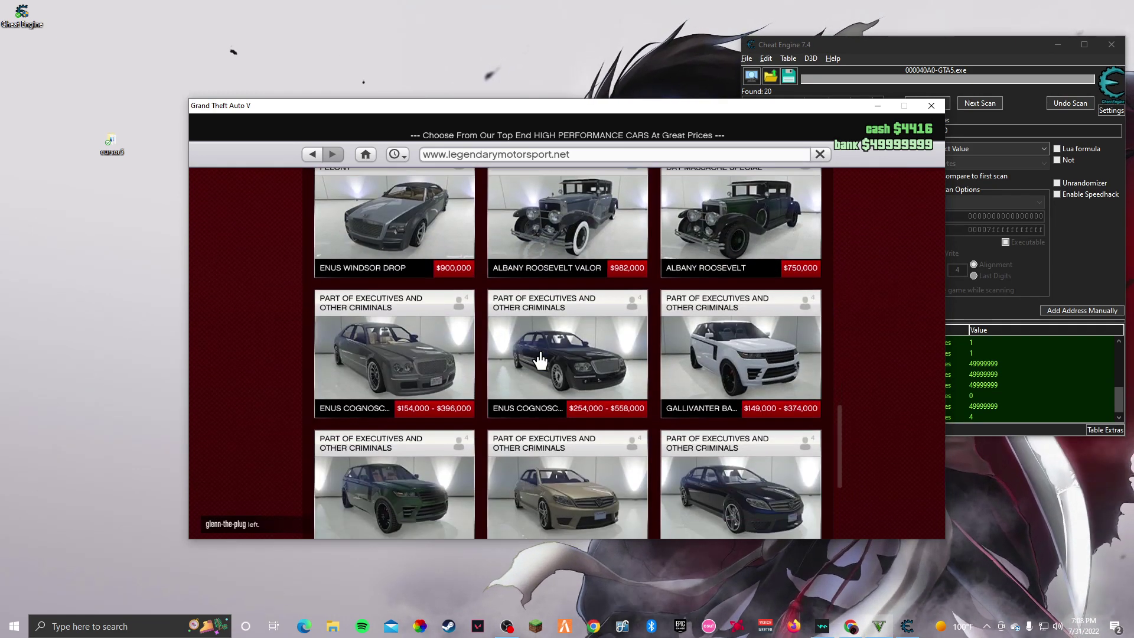
pyautogui.scroll(-3, 541, 358)
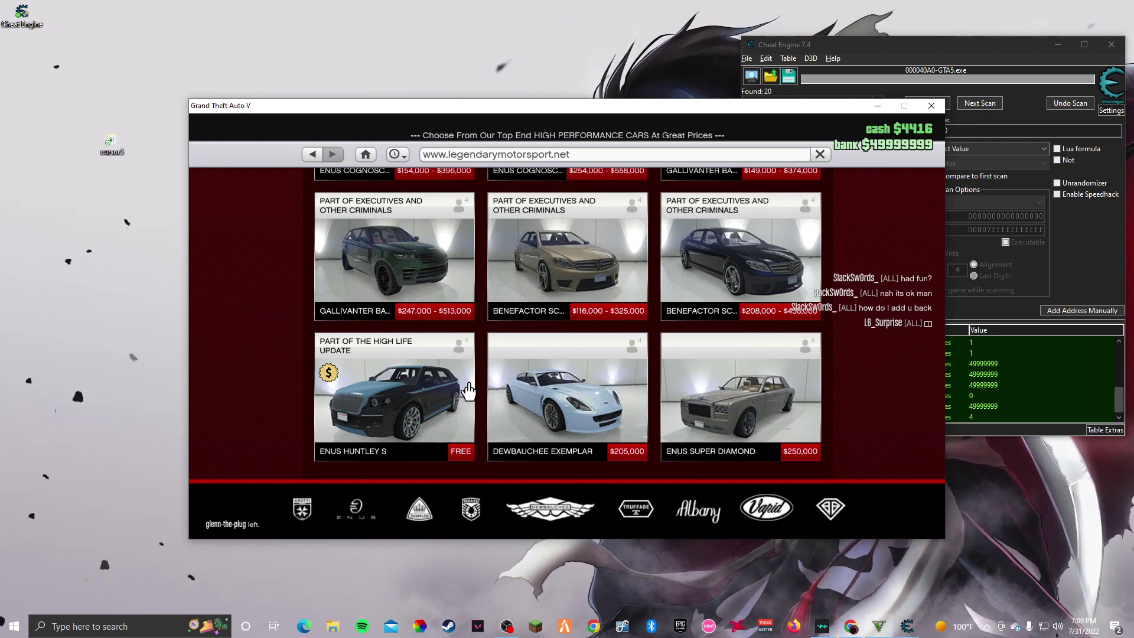
pyautogui.scroll(8, 470, 380)
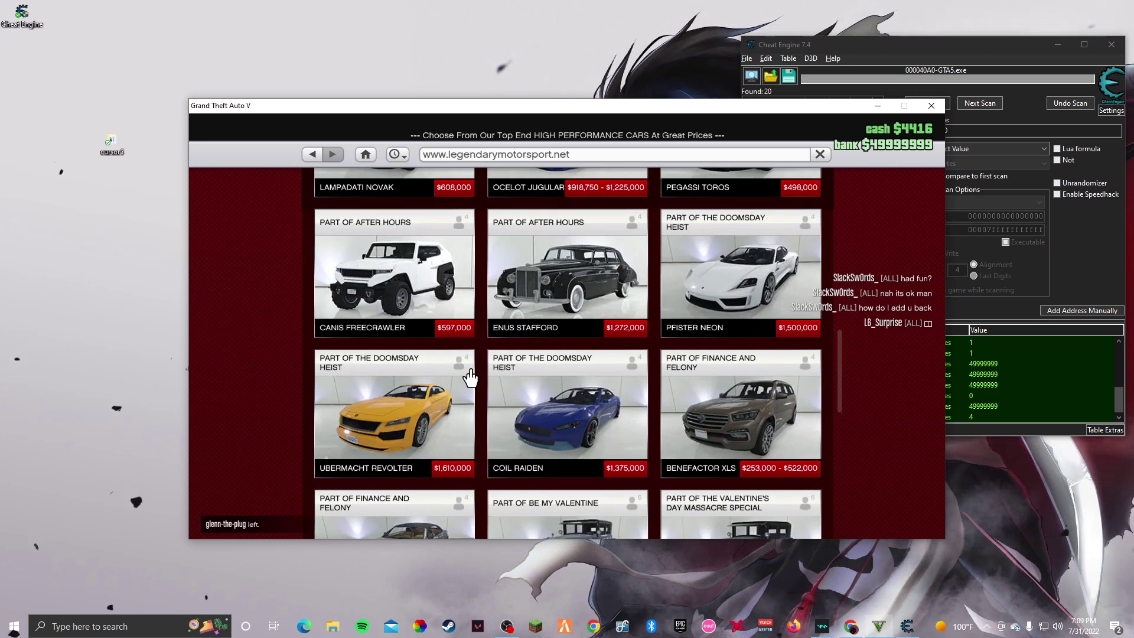
pyautogui.scroll(5, 471, 380)
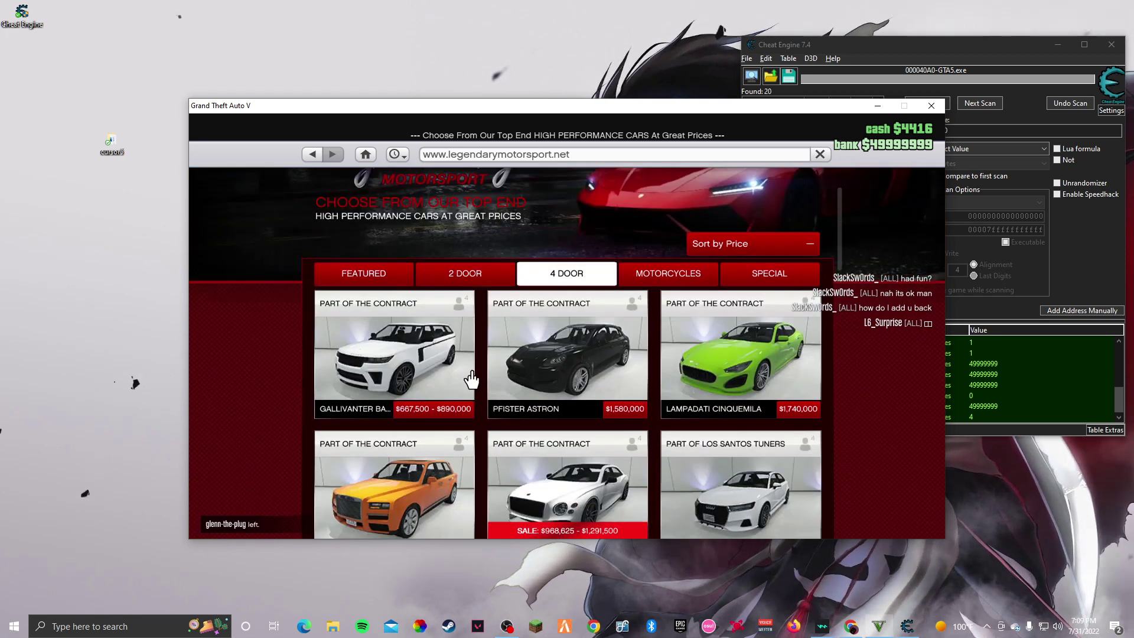
# Sort the four-door vehicles by price, starting with the cheapest, and switch the sort order once more.
pyautogui.scroll(-1, 435, 344)
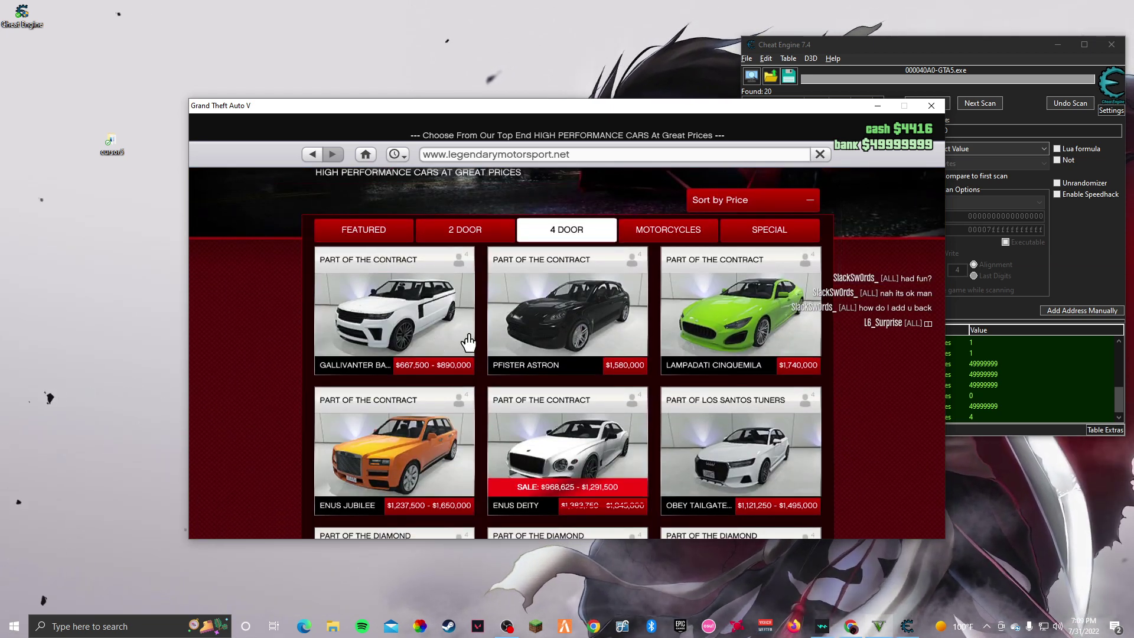
pyautogui.click(793, 200)
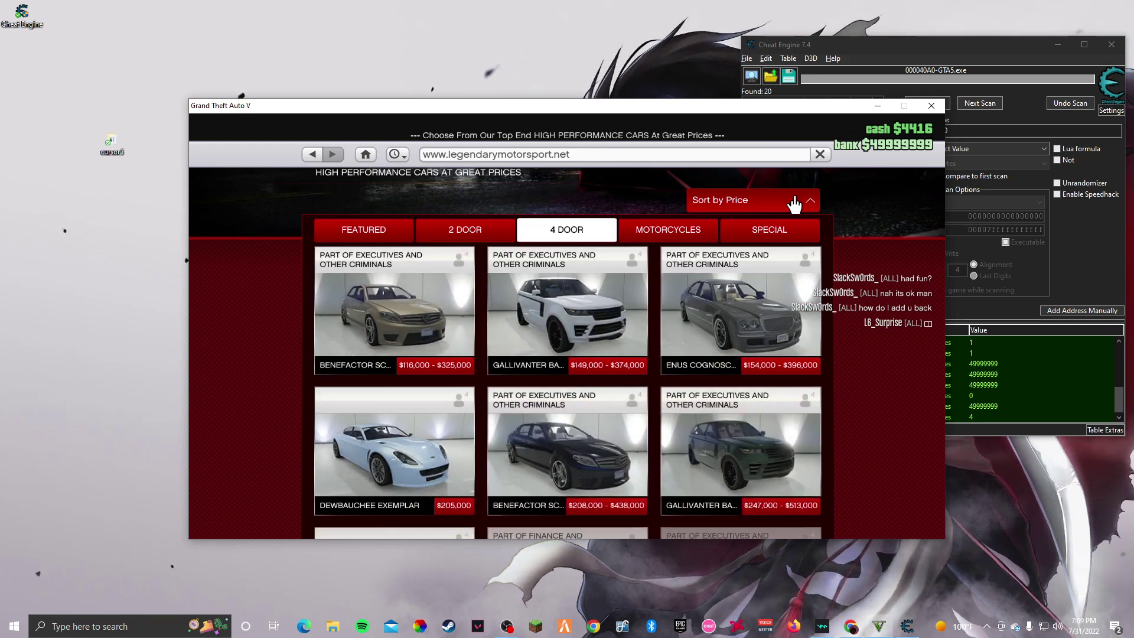
pyautogui.click(793, 200)
# Show Legendary Motorsport's 2 Door category and examine its cars and prices down to the Gunrunning and Cunning Stunts models.
pyautogui.click(461, 230)
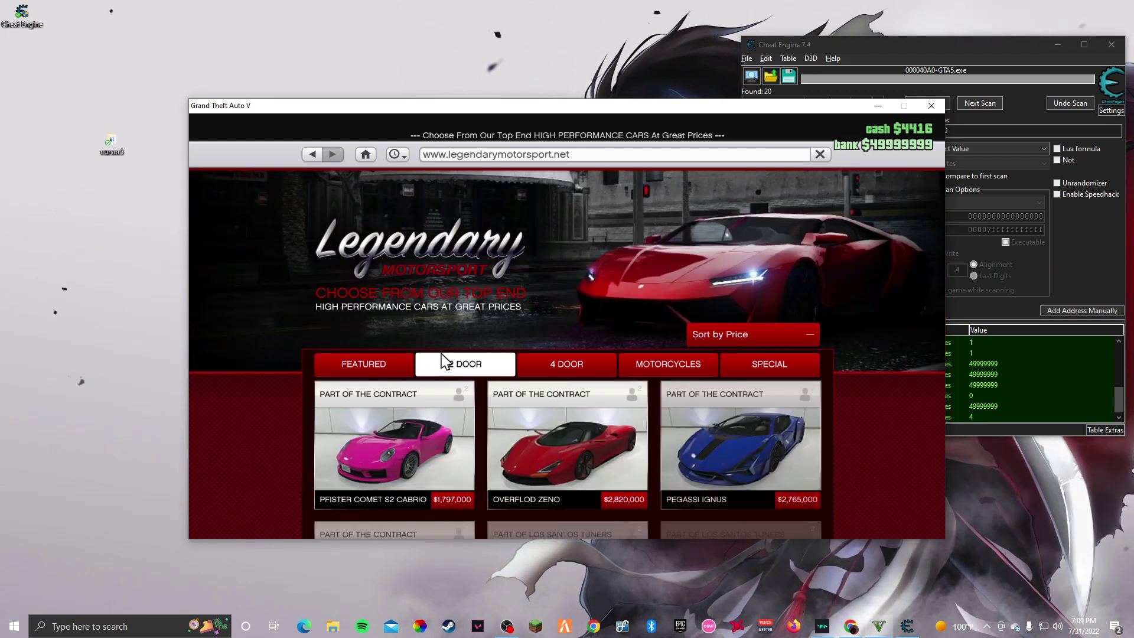
pyautogui.scroll(-10, 460, 358)
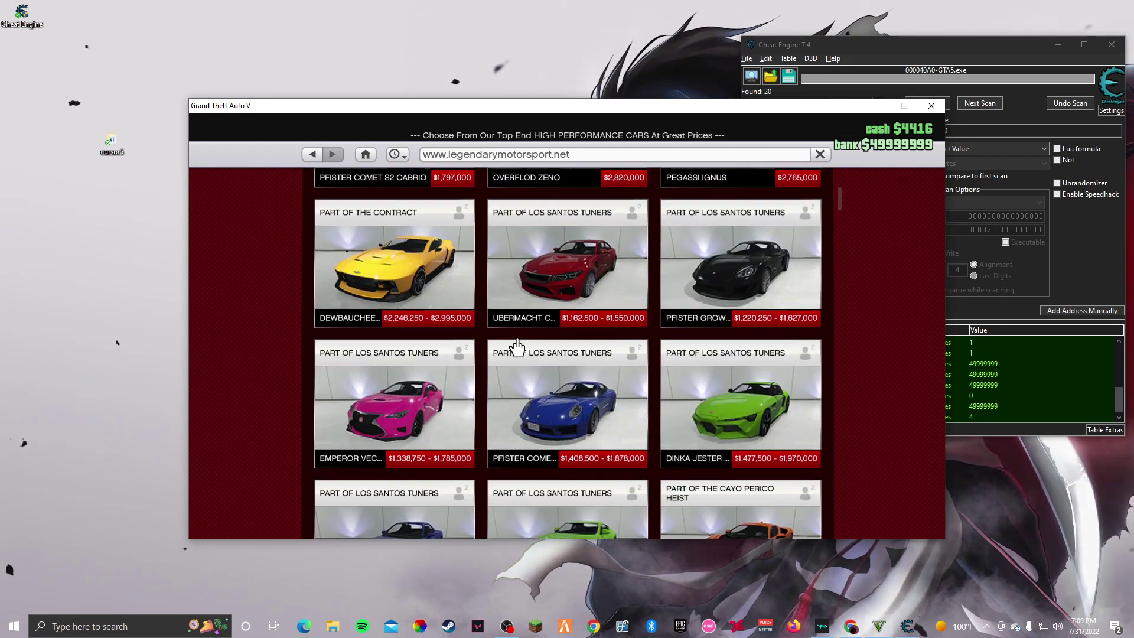
pyautogui.scroll(-4, 526, 348)
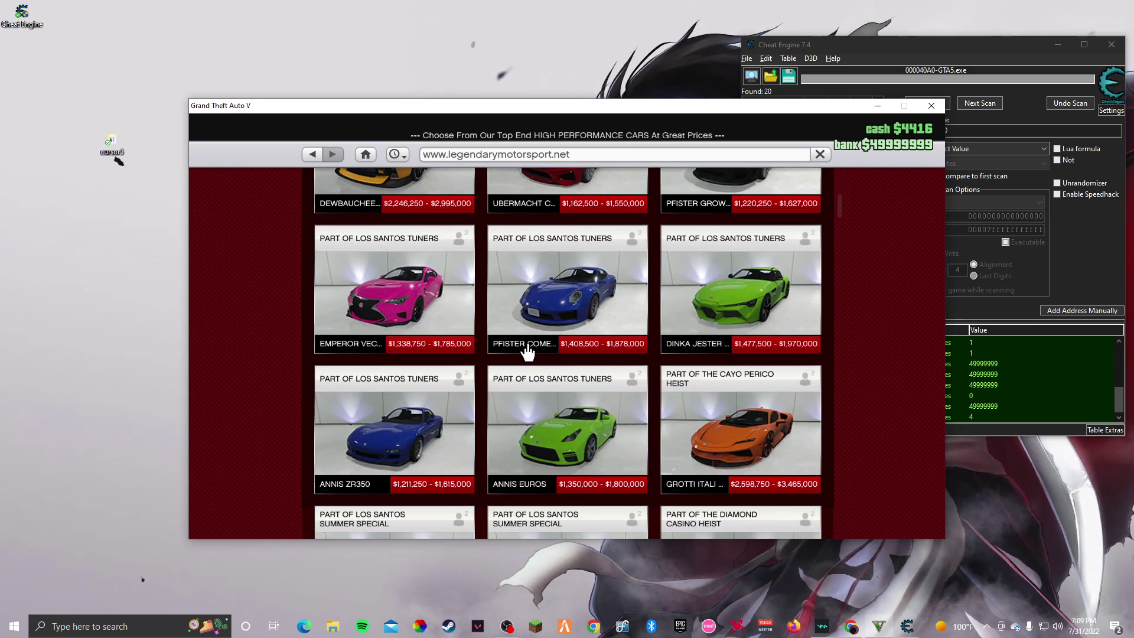
pyautogui.scroll(-6, 527, 353)
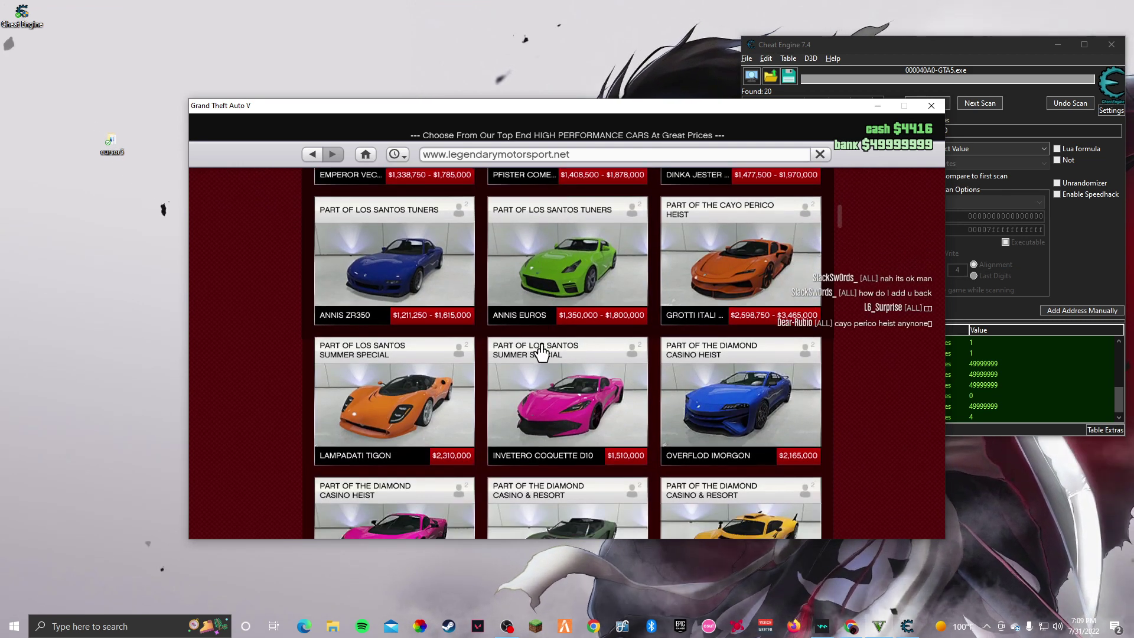
pyautogui.scroll(-3, 541, 353)
pyautogui.scroll(-7, 543, 355)
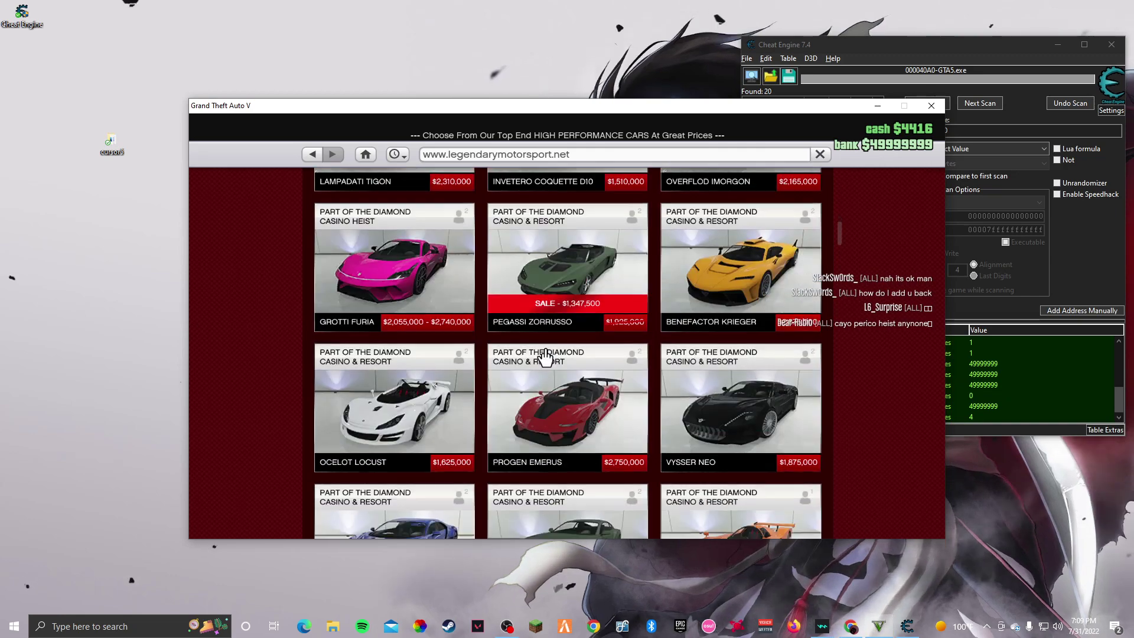
pyautogui.scroll(-9, 544, 357)
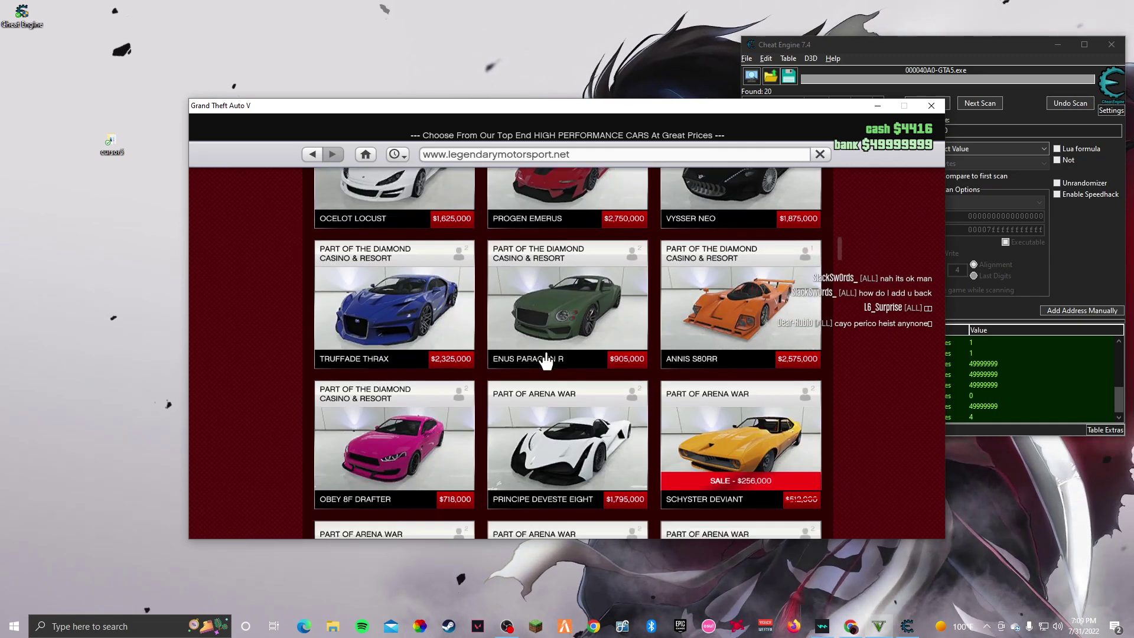
pyautogui.scroll(-10, 545, 357)
pyautogui.scroll(2, 415, 251)
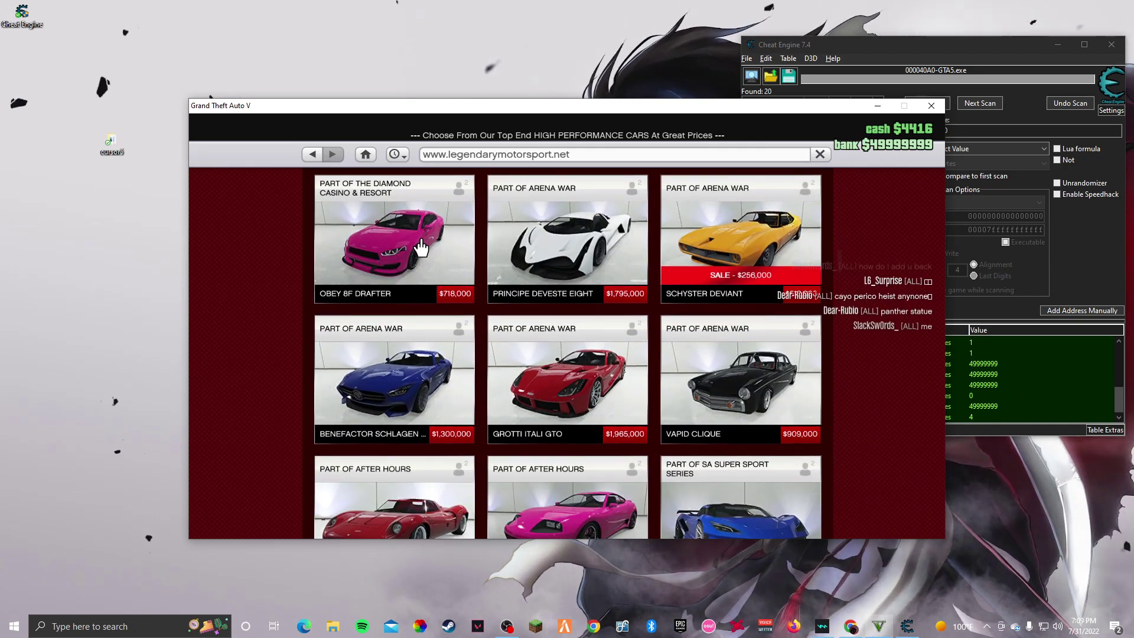
pyautogui.scroll(4, 370, 239)
pyautogui.scroll(-20, 443, 319)
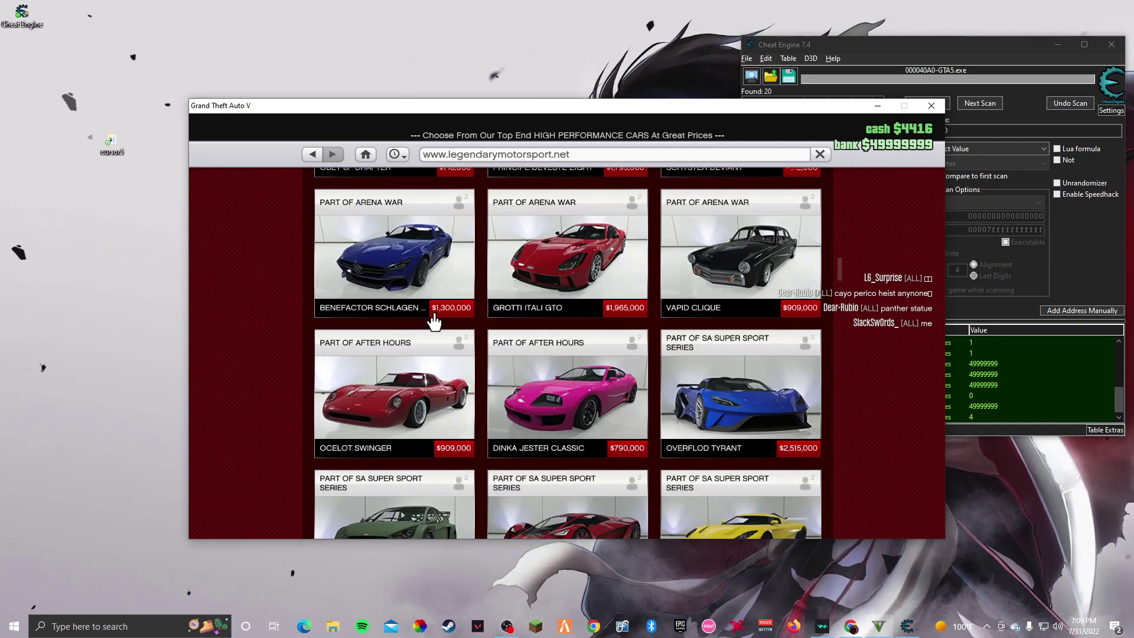
pyautogui.scroll(-2, 443, 327)
pyautogui.scroll(7, 458, 395)
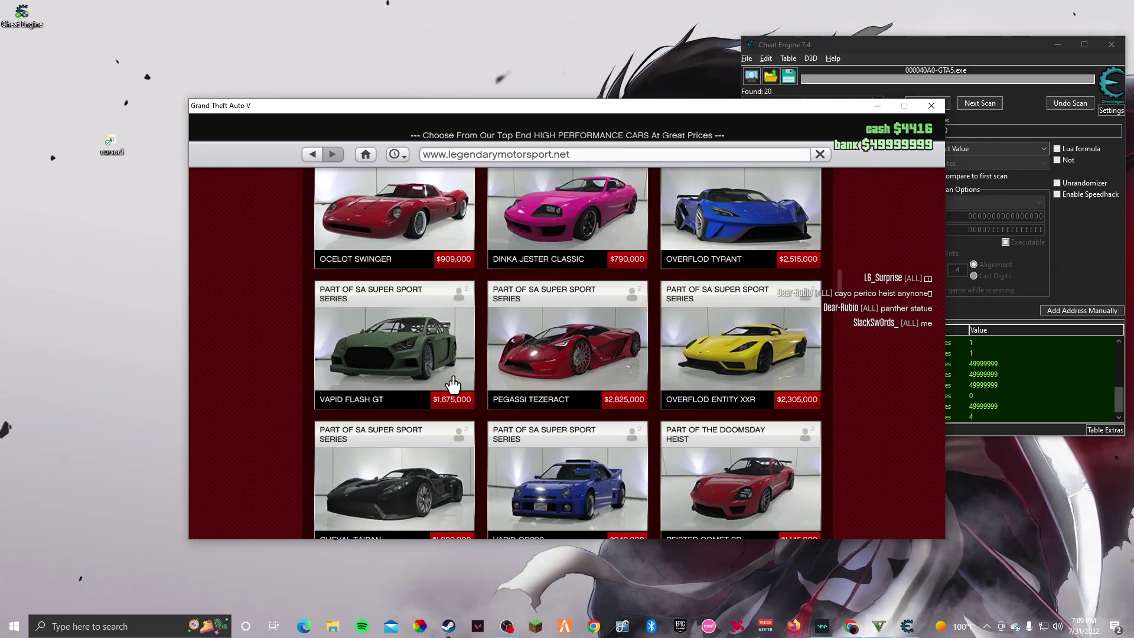
pyautogui.scroll(-7, 456, 387)
pyautogui.scroll(-20, 458, 382)
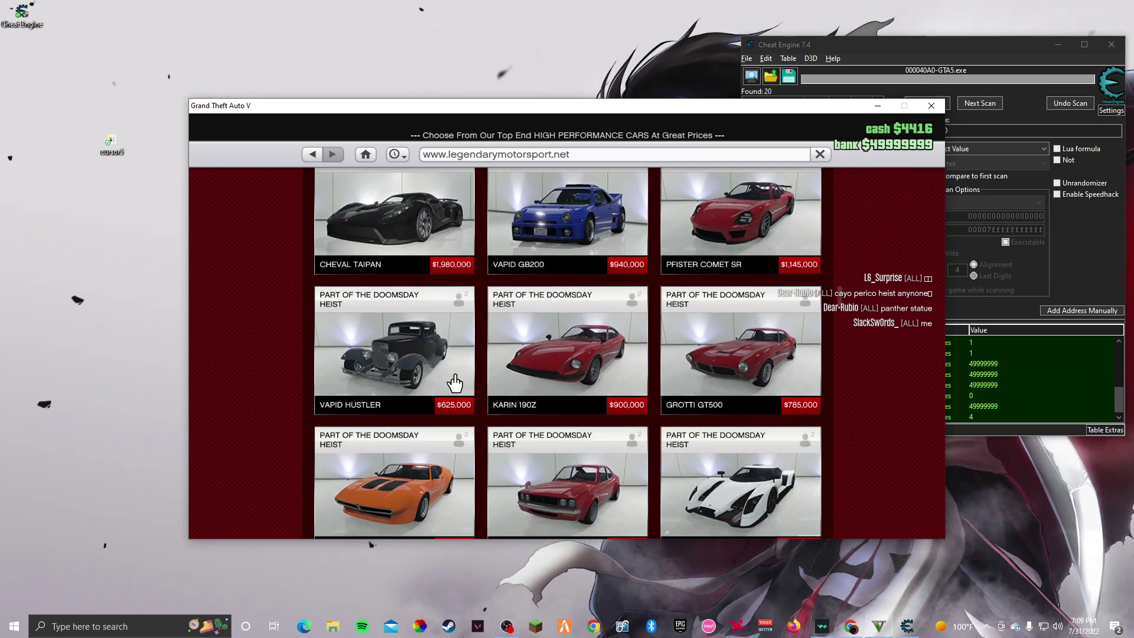
pyautogui.scroll(-14, 455, 375)
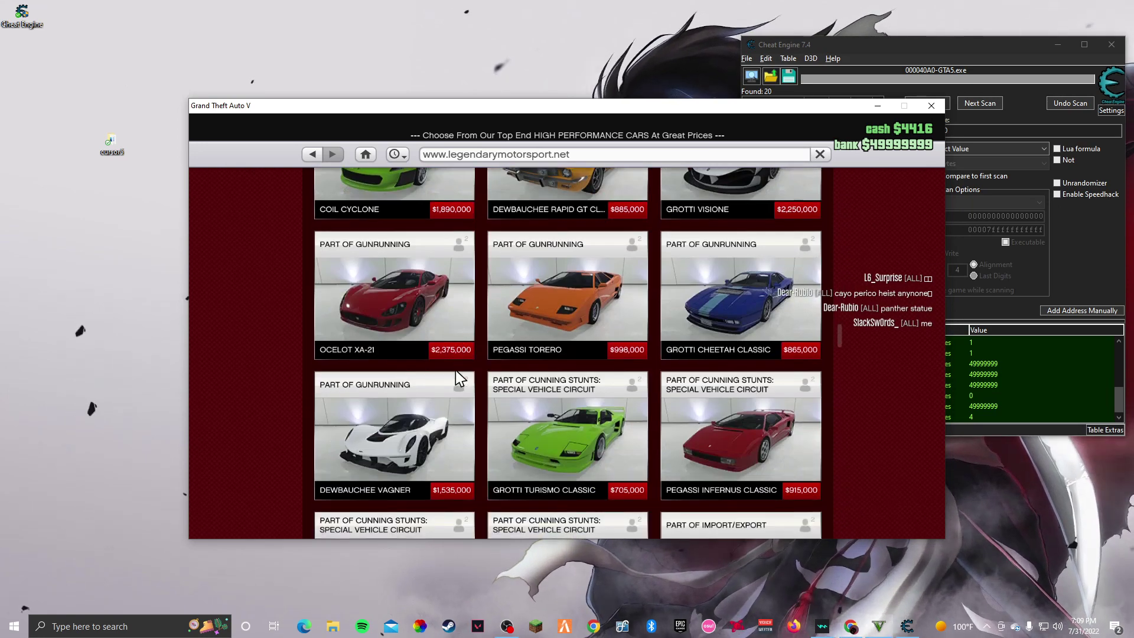
pyautogui.scroll(20, 452, 377)
pyautogui.scroll(20, 447, 381)
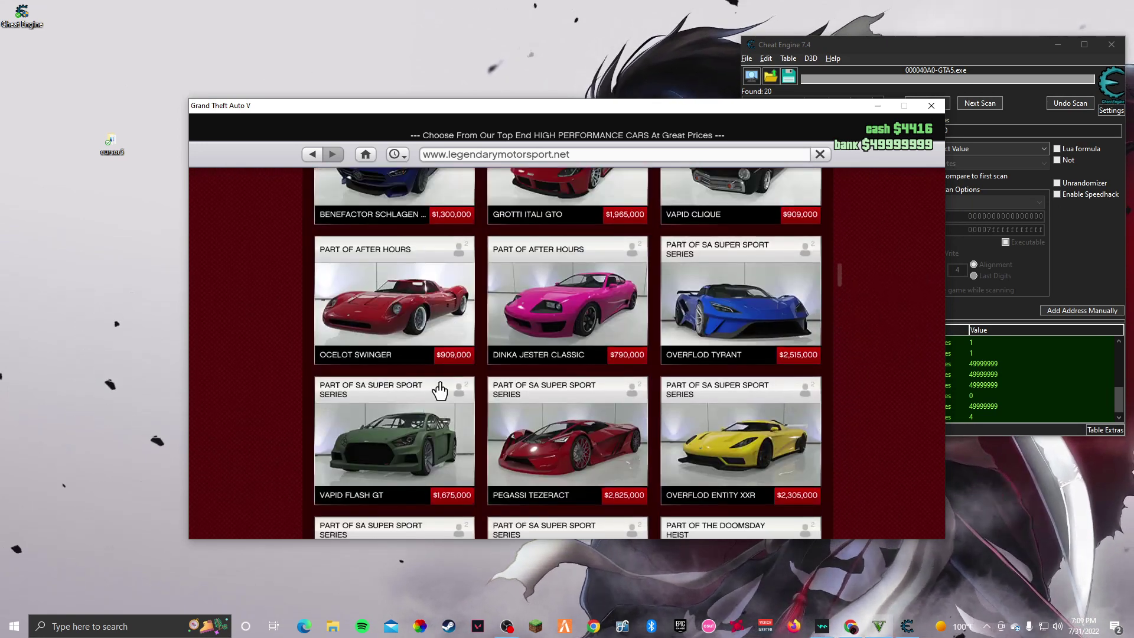
# Order the Obey 8F Drafter in black, replacing the destroyed Sultan in the full garage, and close the in-game browser.
pyautogui.click(429, 496)
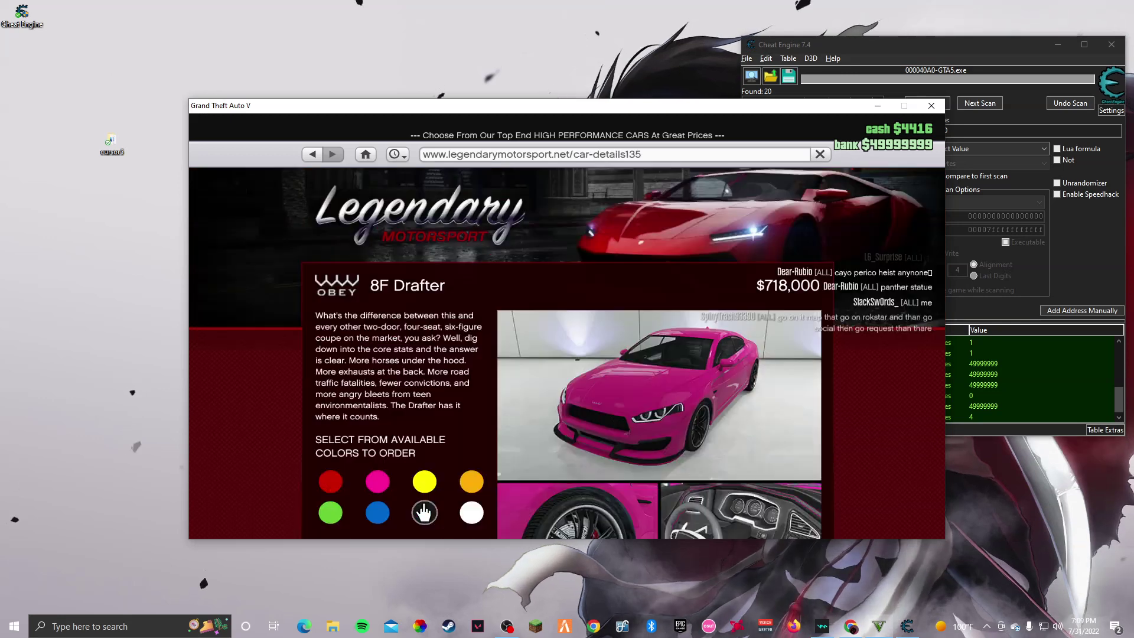
pyautogui.scroll(-6, 465, 472)
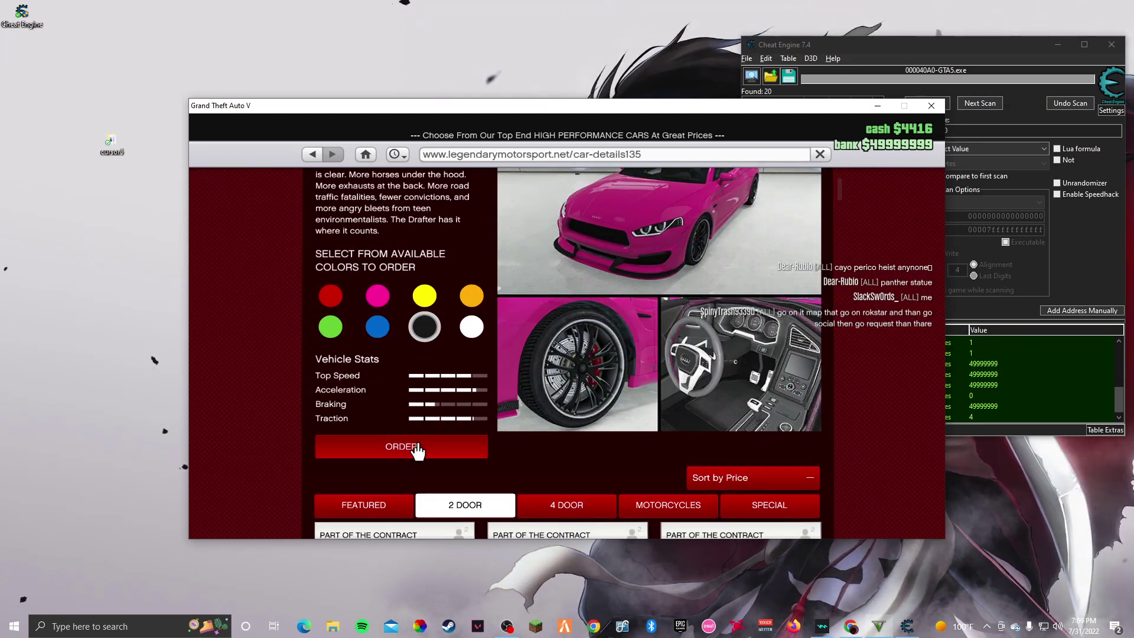
pyautogui.click(407, 447)
pyautogui.click(326, 157)
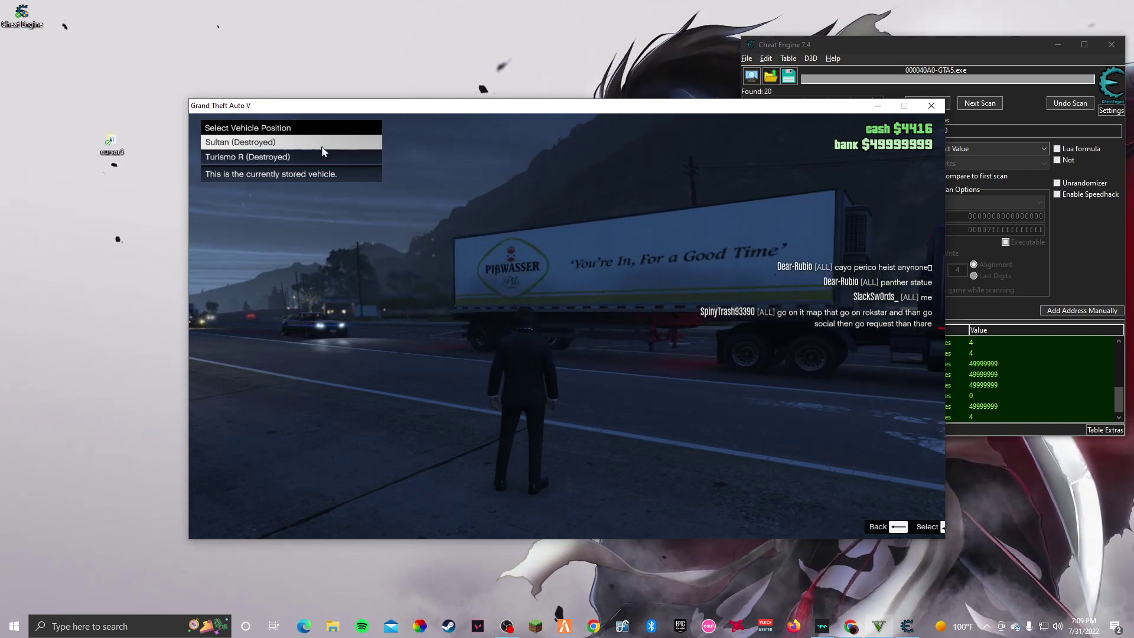
pyautogui.click(321, 148)
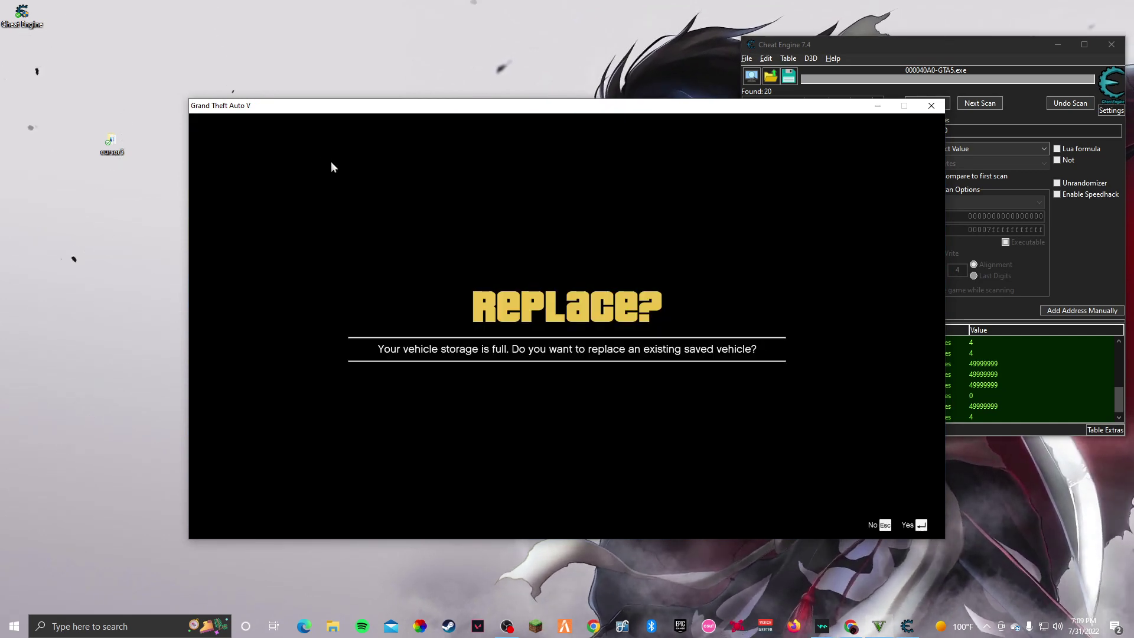
pyautogui.click(333, 161)
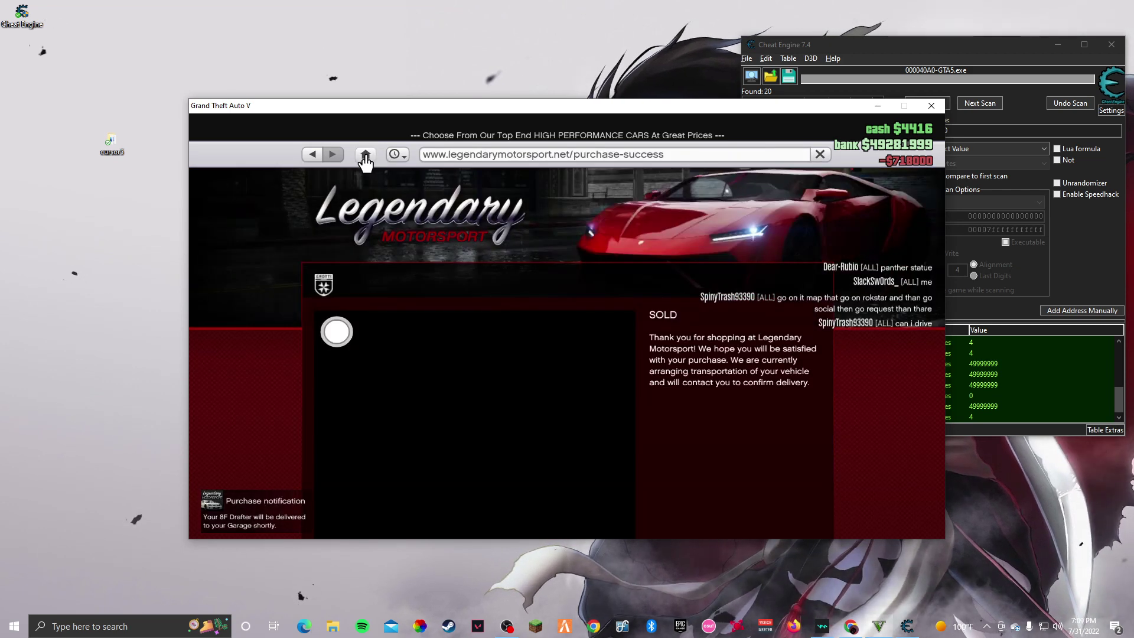
pyautogui.click(366, 156)
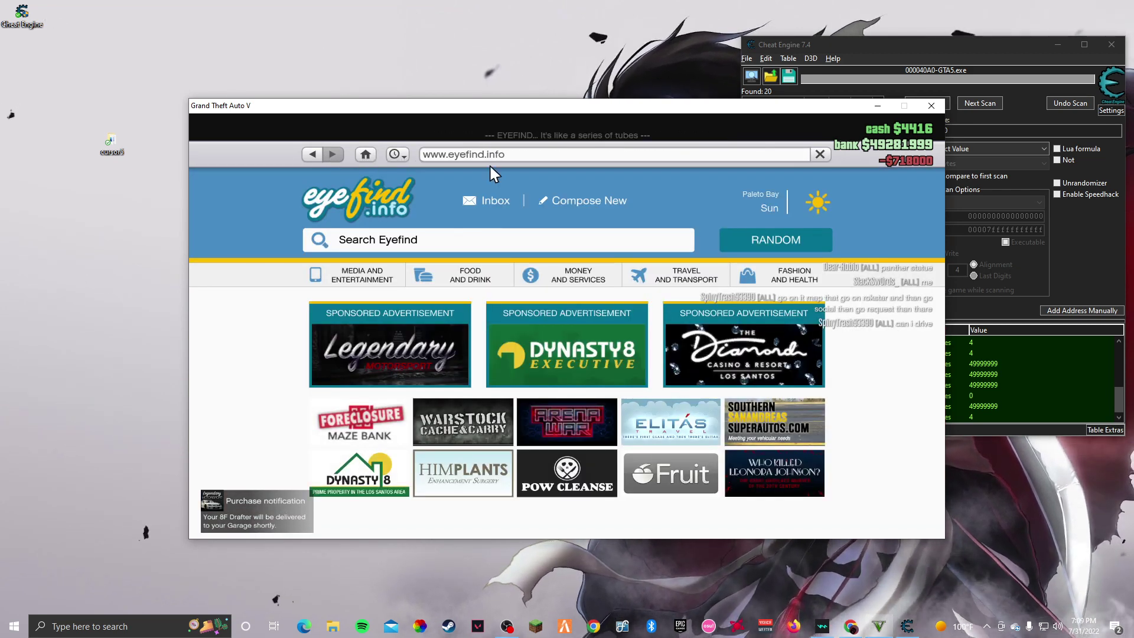
pyautogui.click(820, 154)
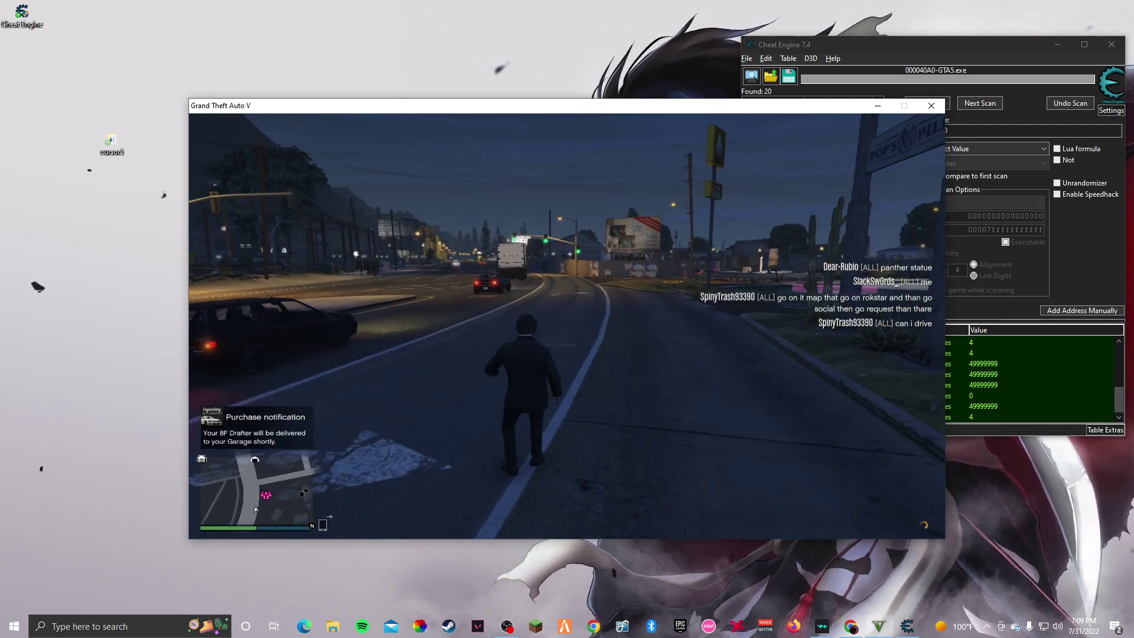
# Look through the contact list on the in-game phone, put the phone away, and open the Windows Start menu.
pyautogui.press('Up')
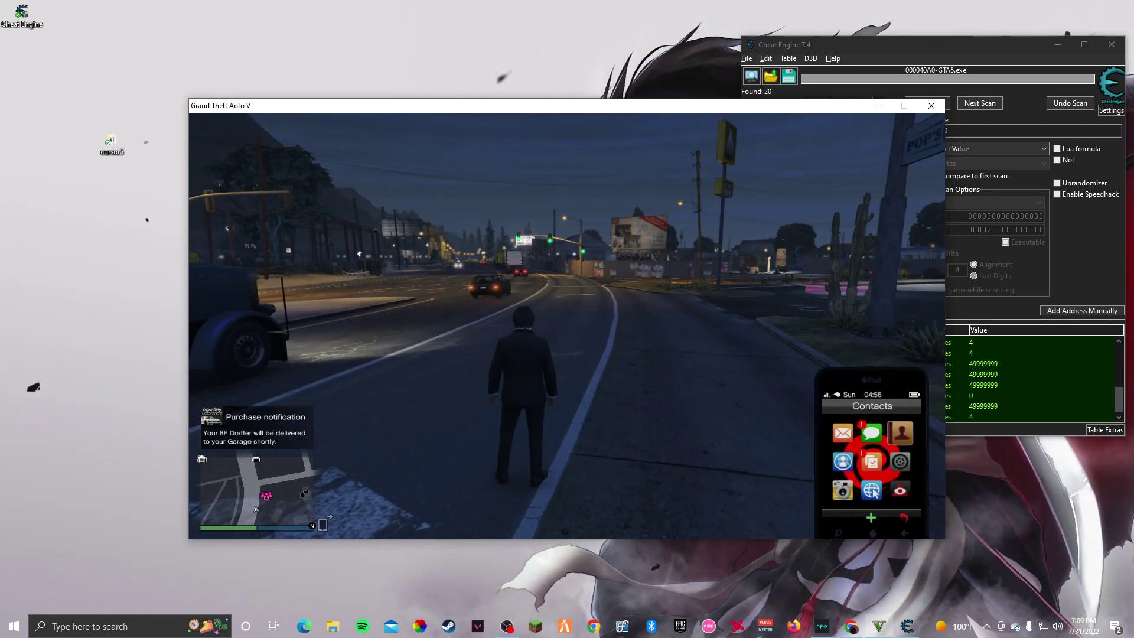
pyautogui.press('BackSpace')
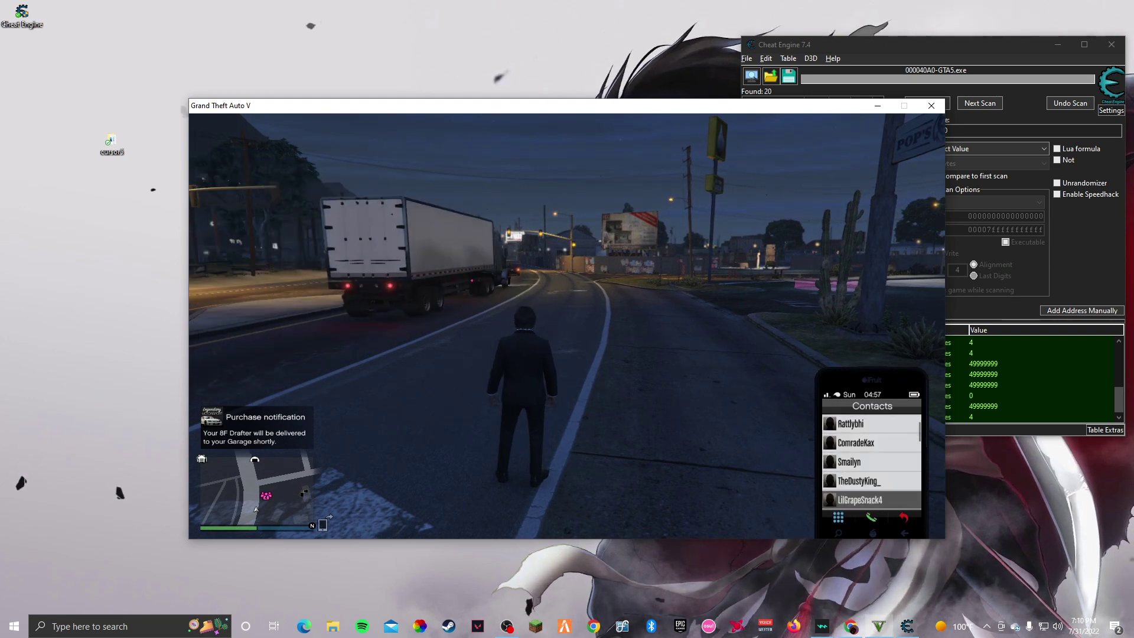
pyautogui.press('Down')
pyautogui.press('Down')
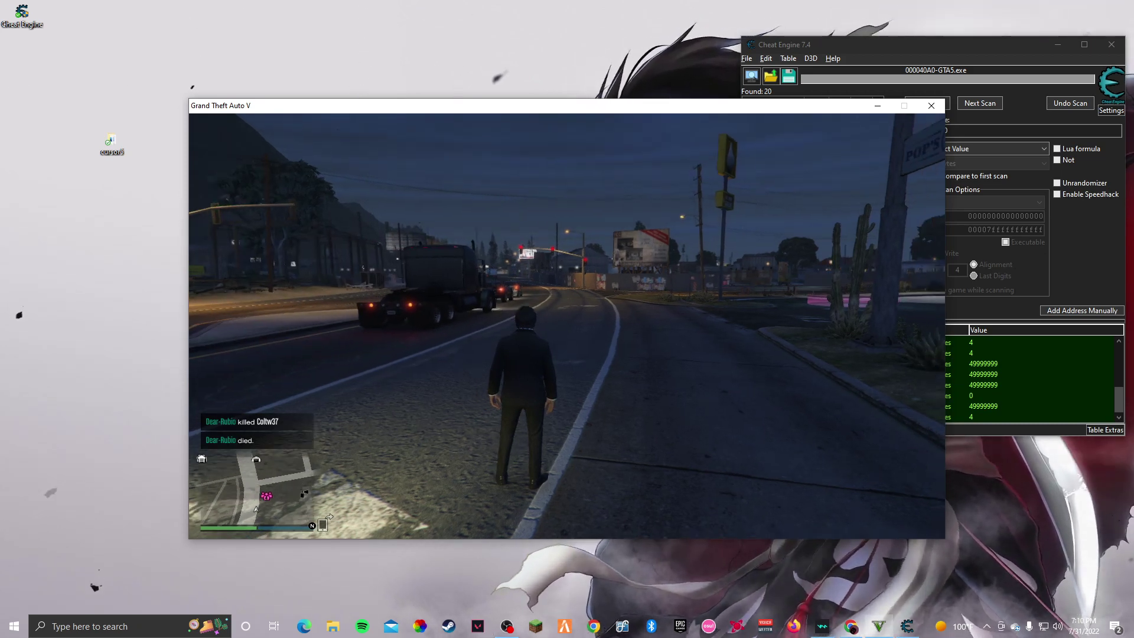
pyautogui.press('super')
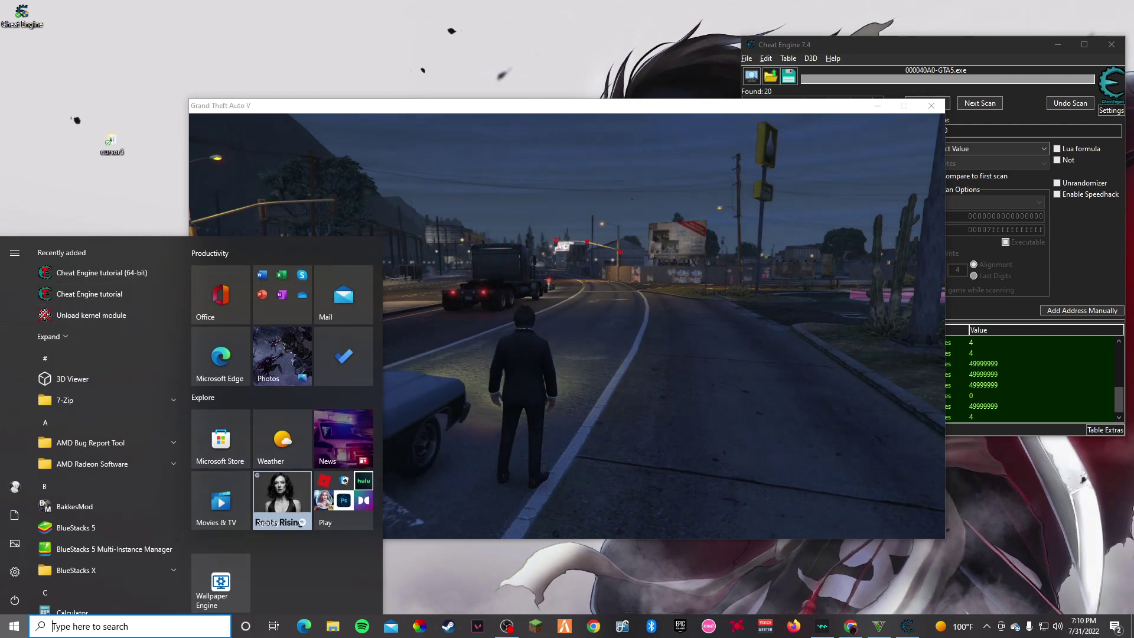